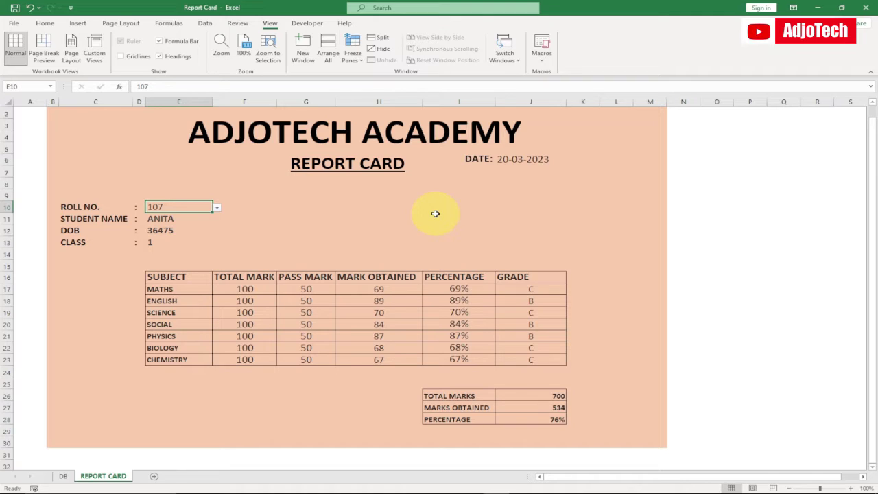
Preview the report cards for roll numbers 108 and 106, and look over the student records on the DB sheet
left_click(216, 211)
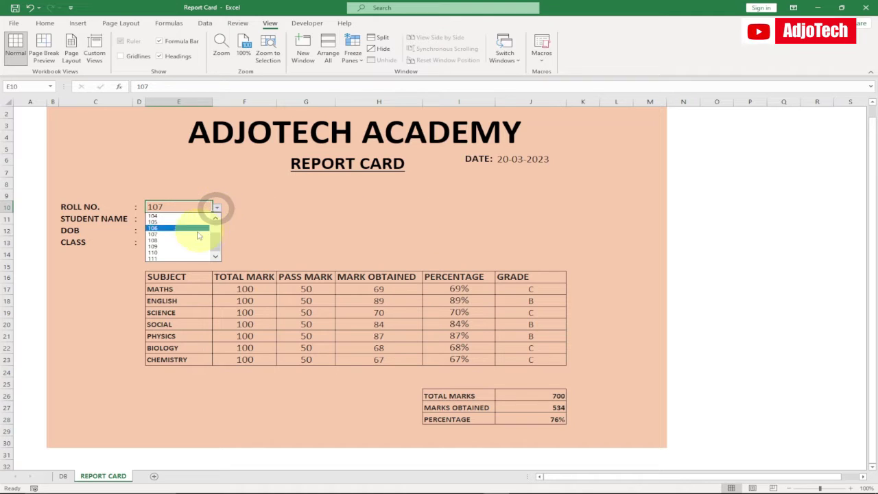
left_click(178, 235)
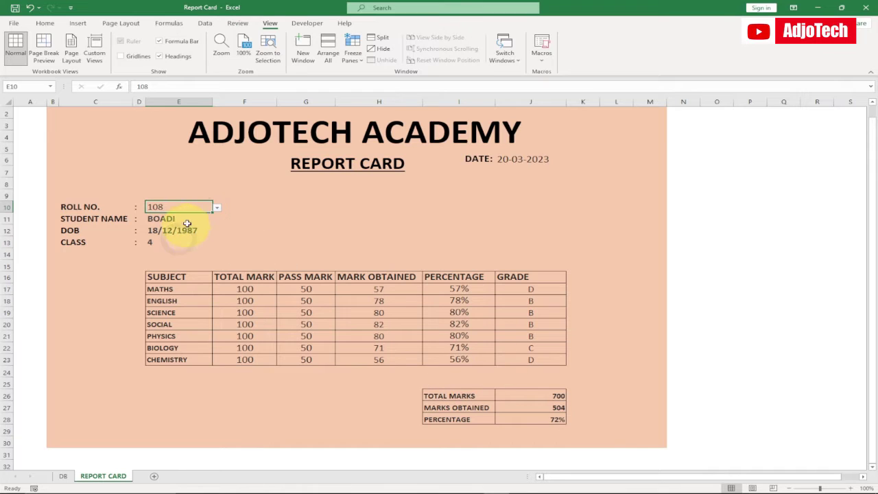
left_click(217, 212)
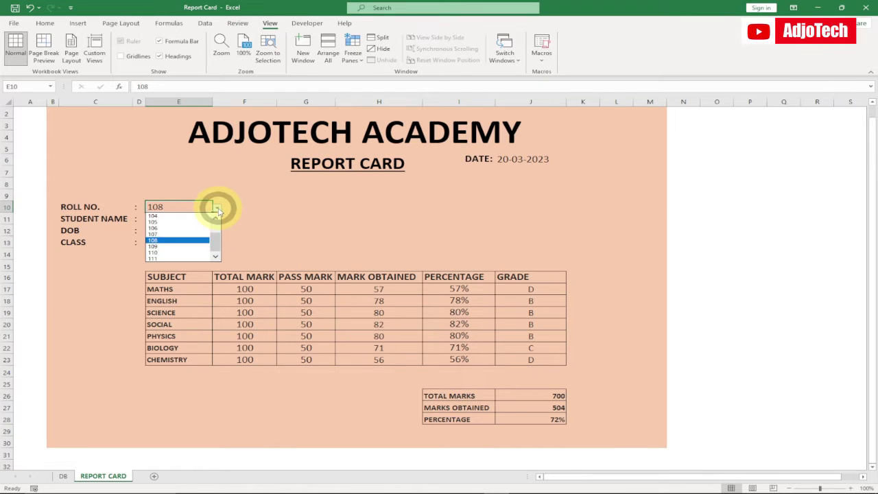
left_click(161, 228)
left_click(62, 476)
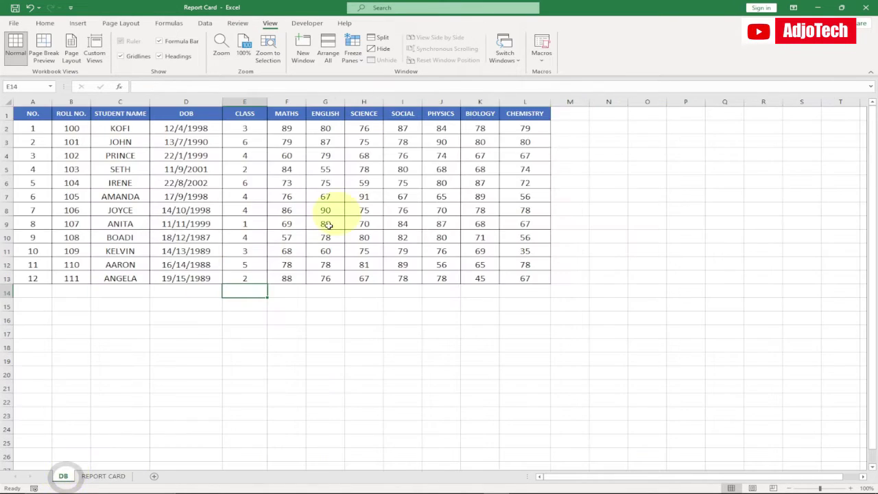
left_click(103, 476)
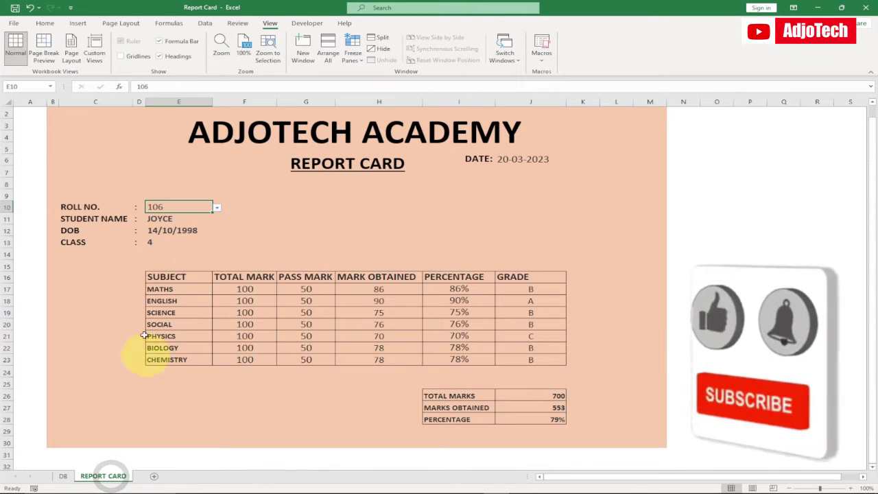
View the report cards for roll numbers 108, 109 and 107, and review the source marks on the DB sheet
left_click(216, 208)
left_click(169, 236)
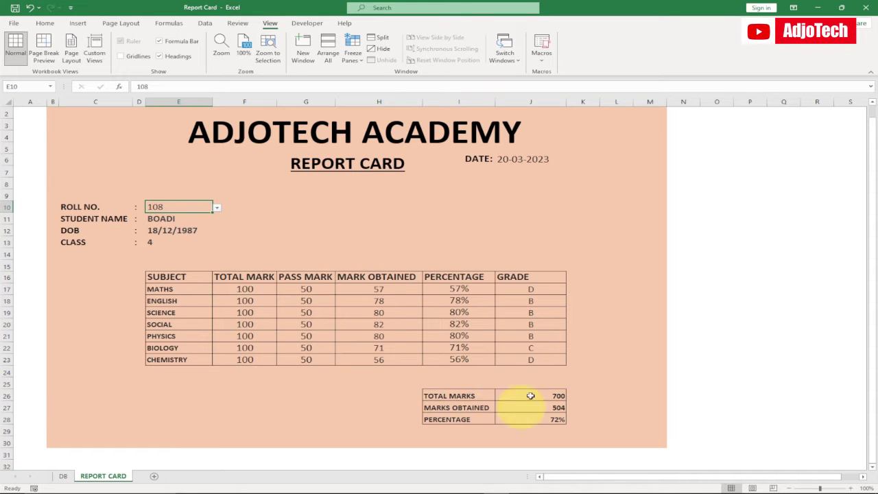
left_click(216, 207)
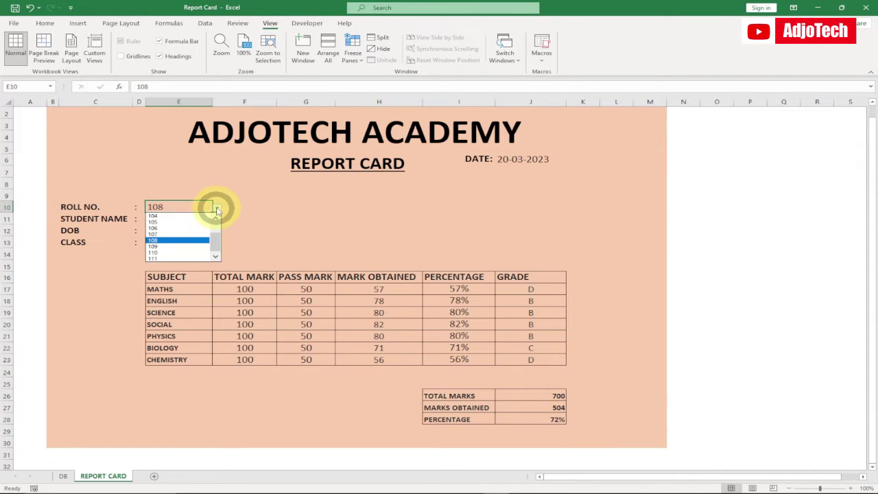
left_click(177, 244)
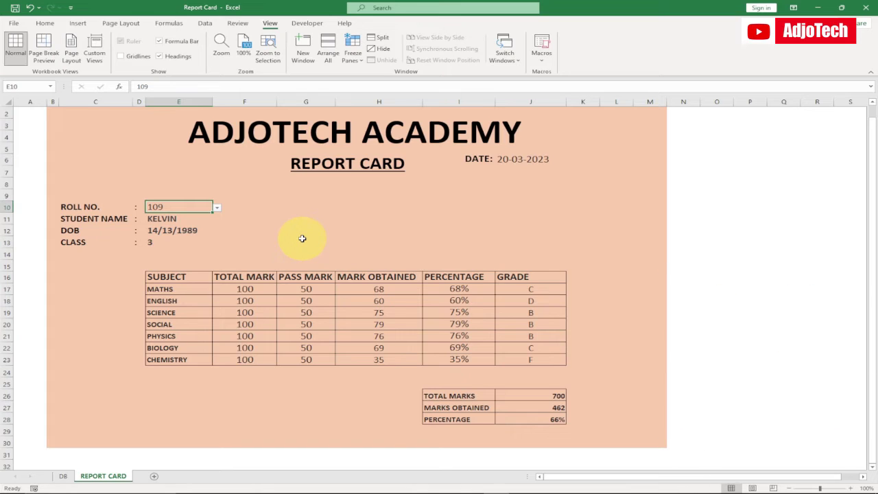
left_click(216, 208)
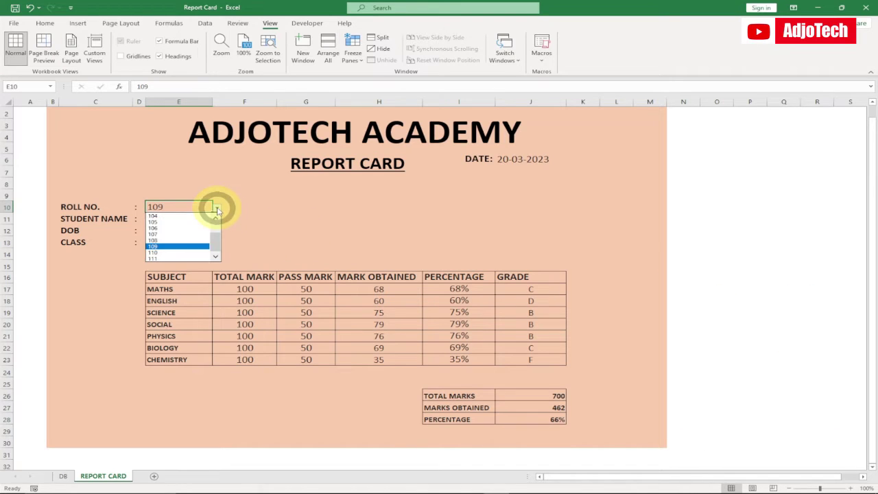
left_click(163, 230)
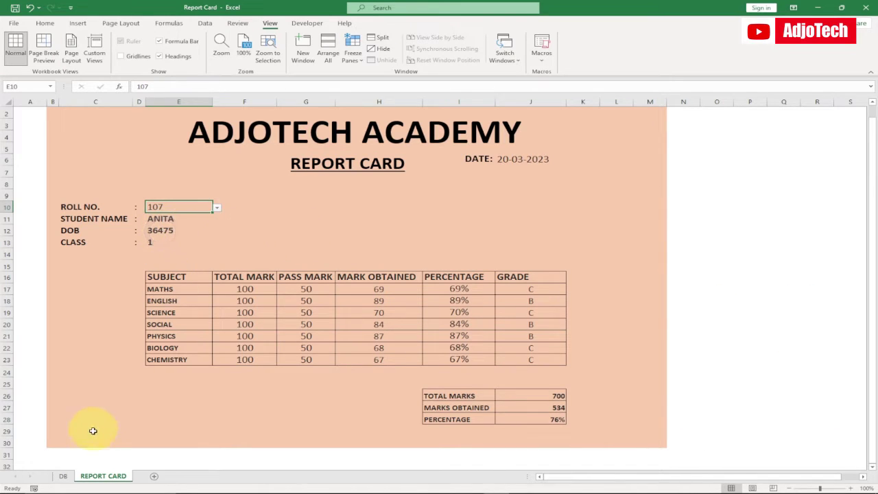
left_click(63, 475)
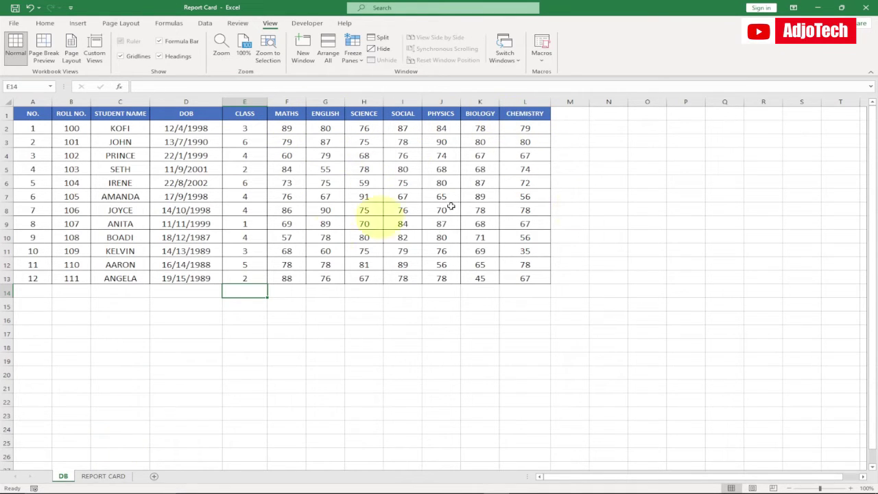
left_click(106, 476)
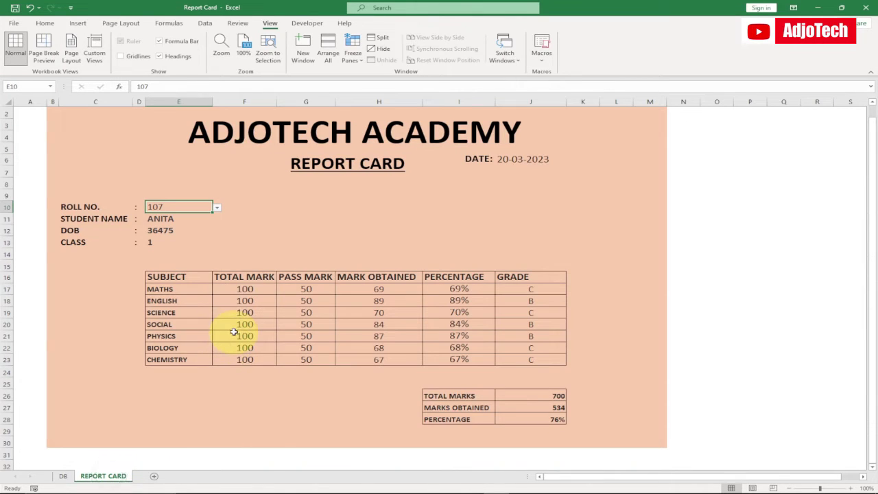
Add a new blank worksheet after the REPORT CARD sheet, reviewing the DB and REPORT CARD sheets for reference
left_click(154, 477)
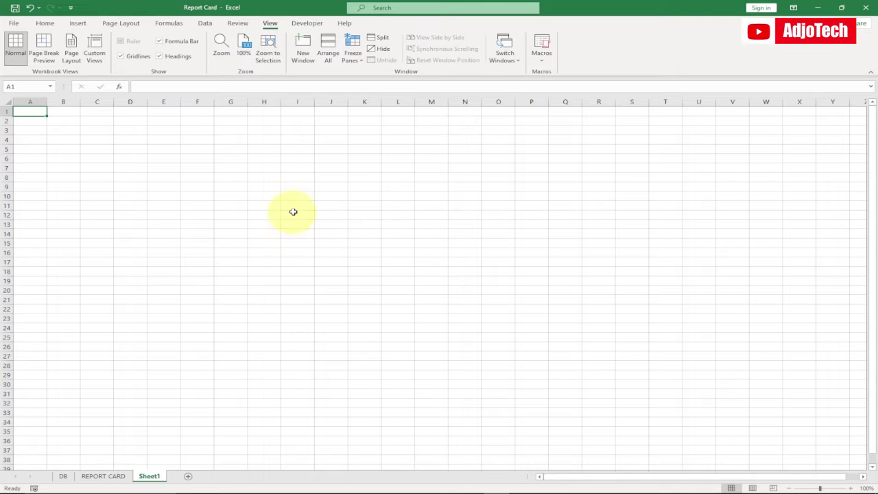
left_click(63, 476)
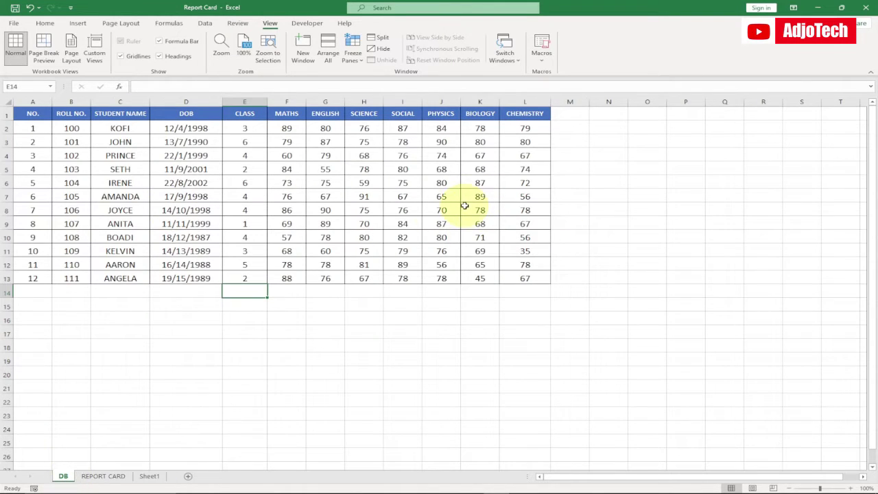
left_click(102, 476)
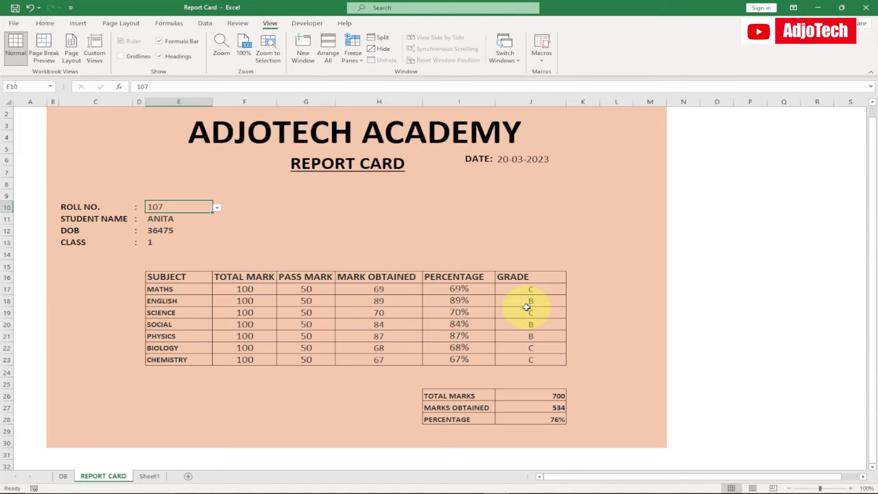
left_click(151, 476)
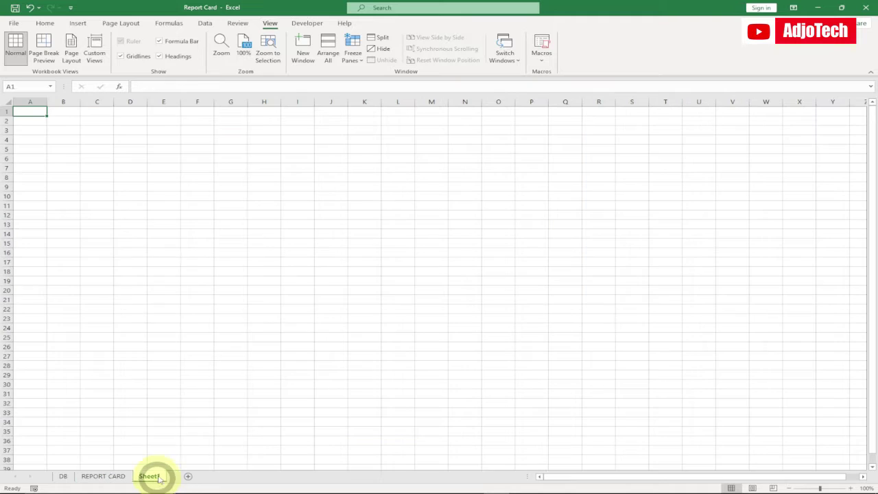
Fill the range B1:U37 on the new sheet with light green as the report card background
left_click_drag(63, 112, 684, 452)
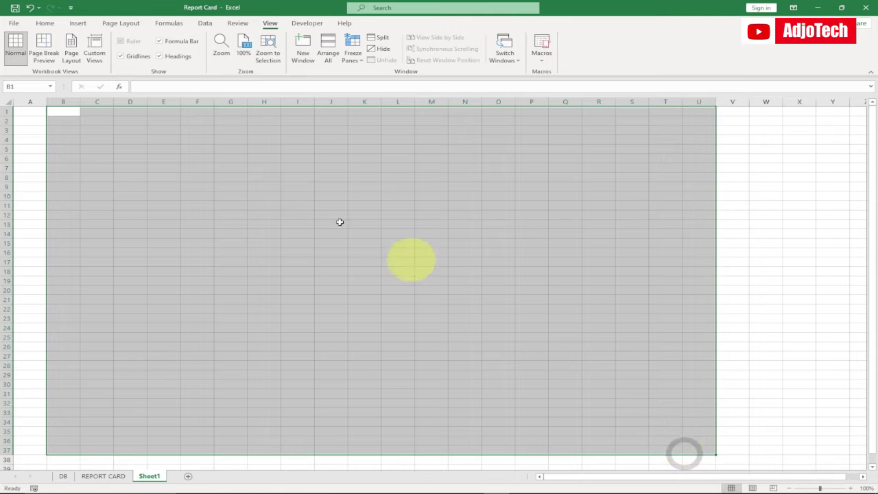
left_click(45, 24)
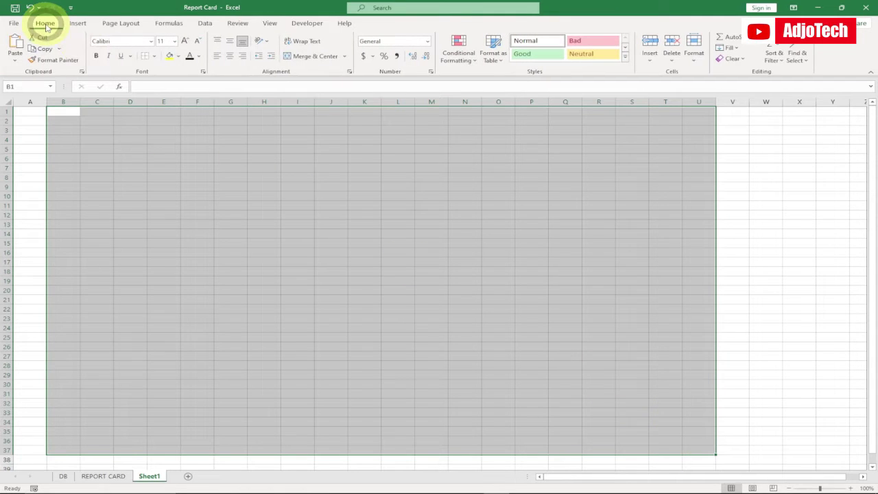
left_click(179, 57)
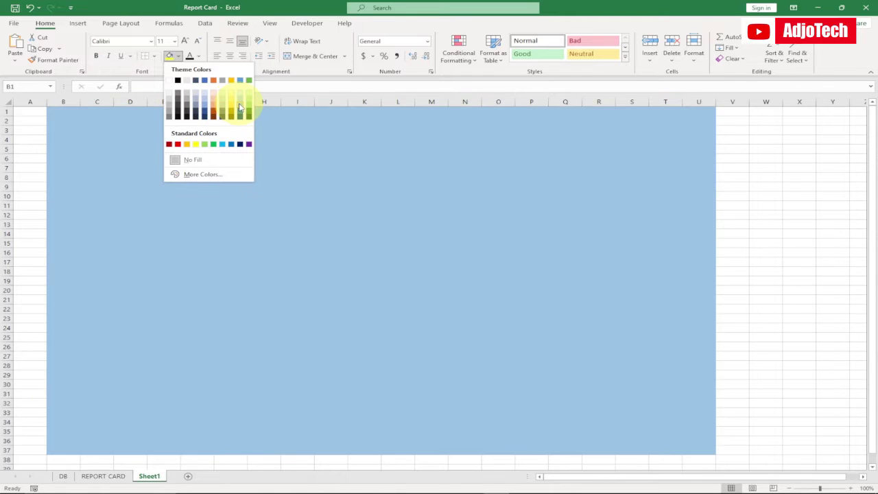
left_click(248, 108)
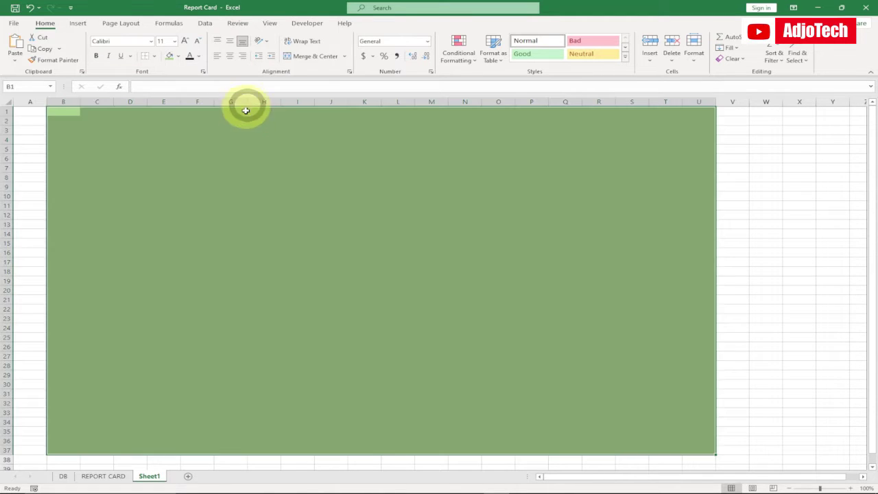
left_click(261, 215)
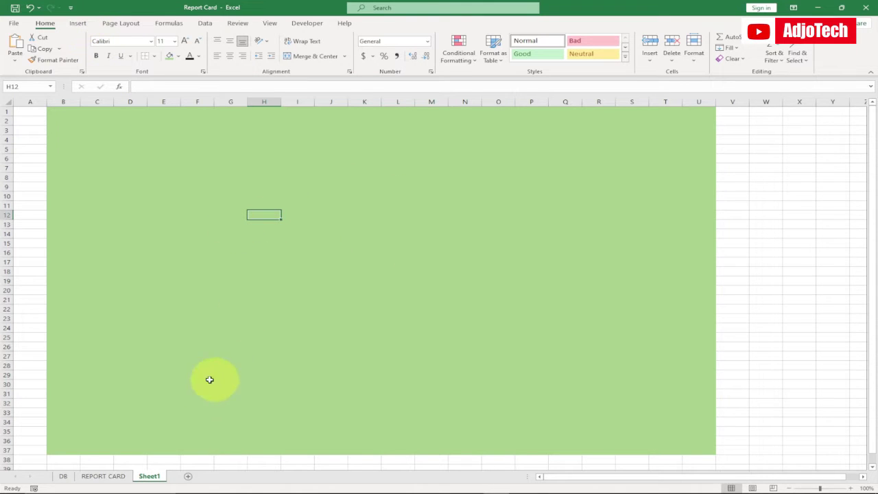
Insert a text box about 8.1 inches wide across the upper part of the green area, containing the heading ADJOTECH ACADEMCY
left_click(113, 474)
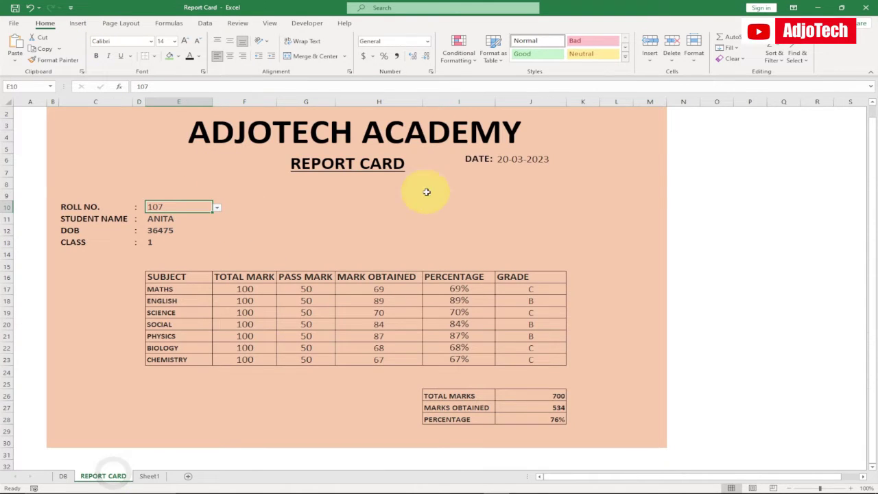
left_click(148, 475)
left_click(77, 24)
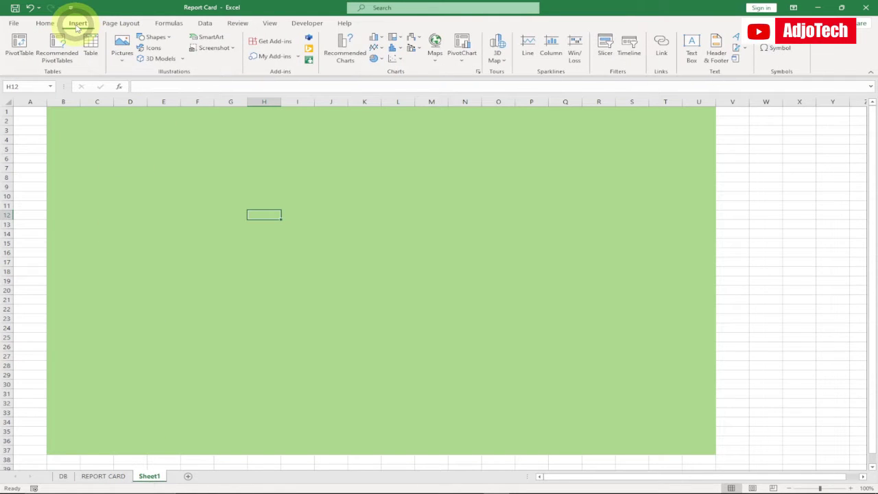
left_click(156, 37)
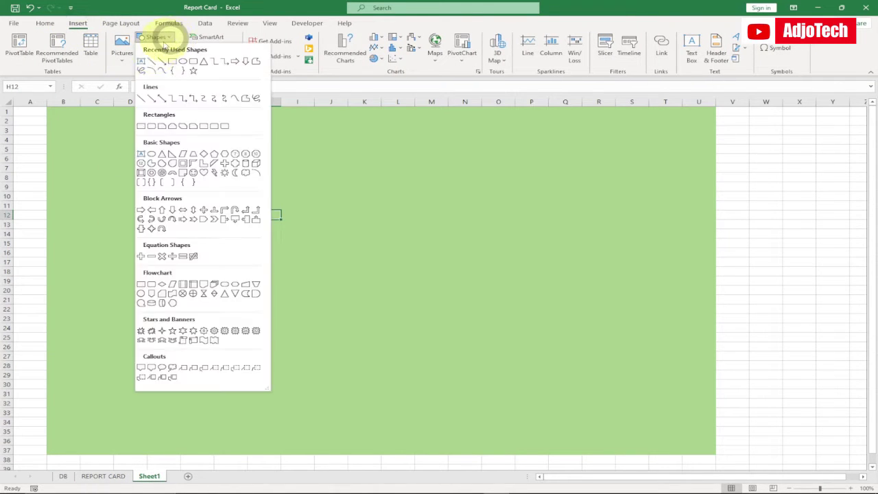
left_click(691, 54)
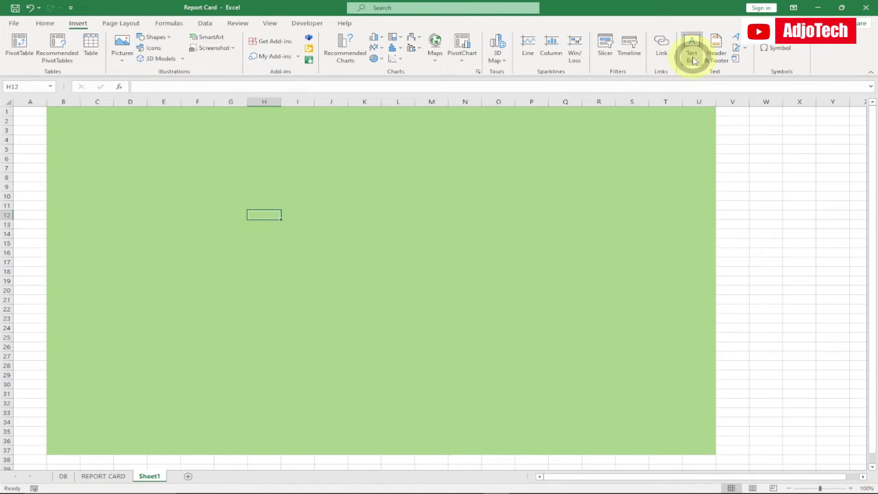
left_click_drag(212, 120, 618, 194)
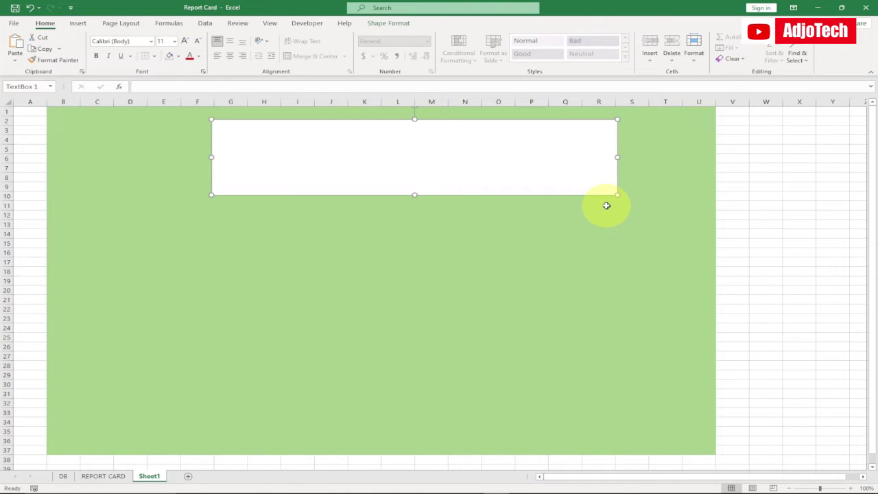
type("ADJOTECH ACA")
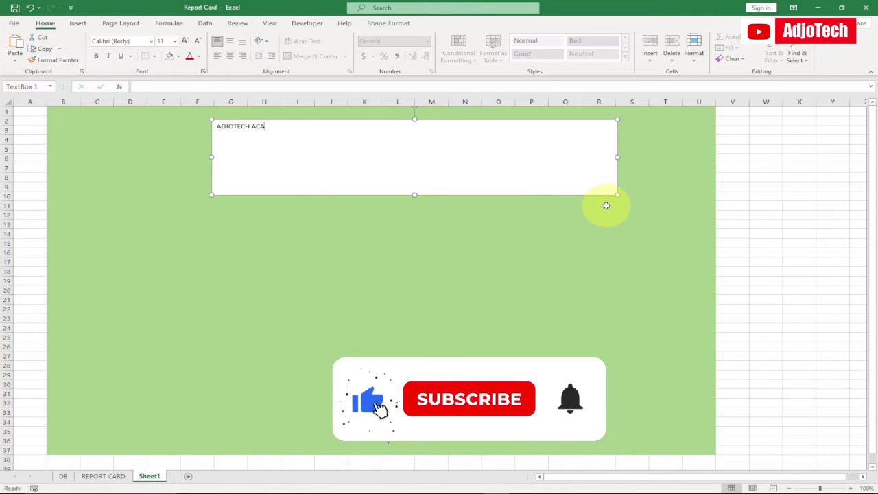
type("DEMCY")
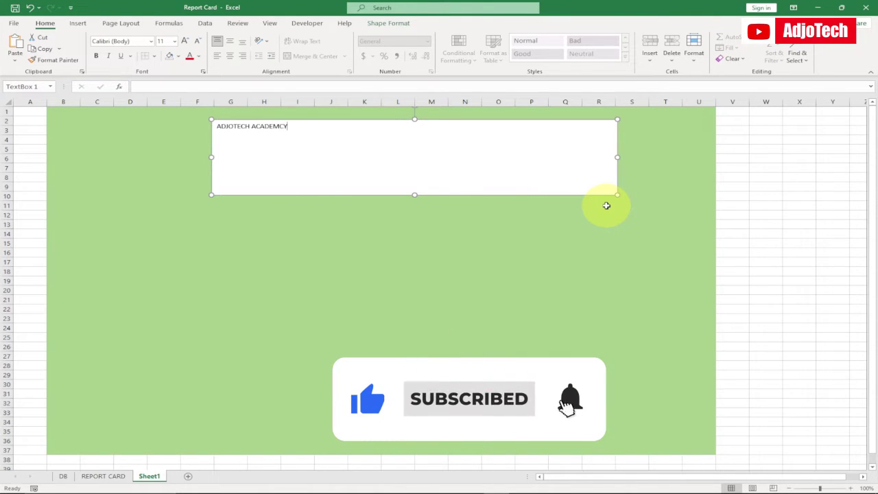
Format the academy heading in the text box as bold at font size 60
left_click_drag(287, 126, 203, 127)
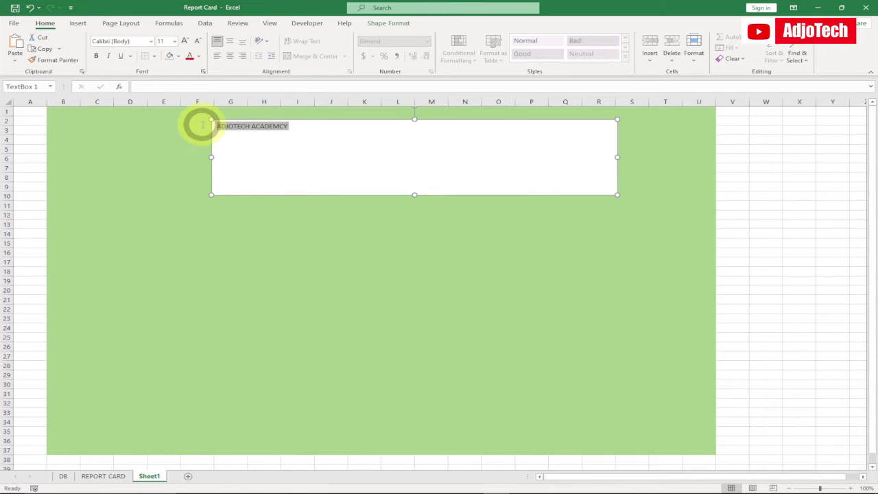
left_click(188, 43)
left_click(188, 42)
left_click(188, 43)
left_click(188, 42)
left_click(188, 42)
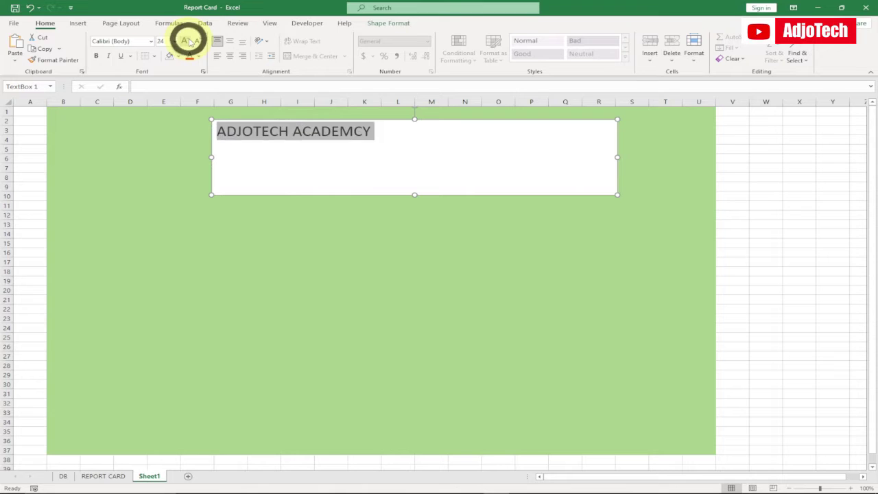
left_click(188, 42)
left_click(188, 42)
left_click(188, 42)
left_click(188, 43)
left_click(188, 43)
left_click(188, 42)
left_click(188, 42)
left_click(188, 42)
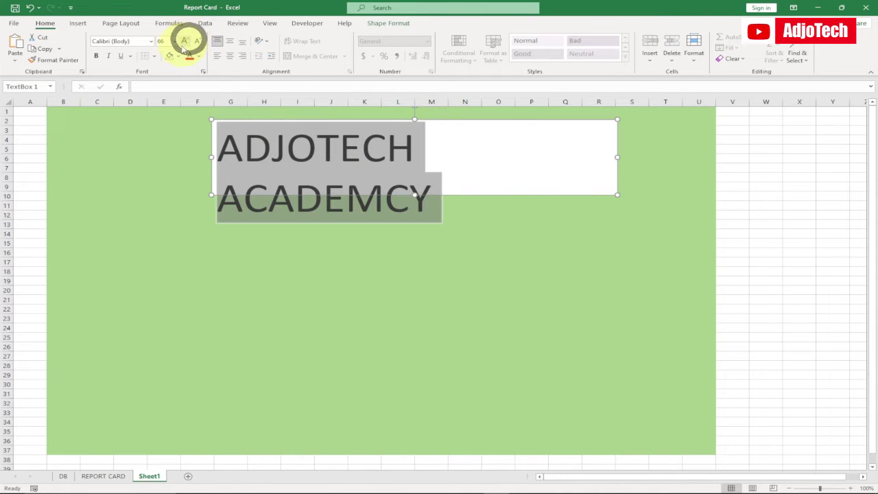
left_click(198, 42)
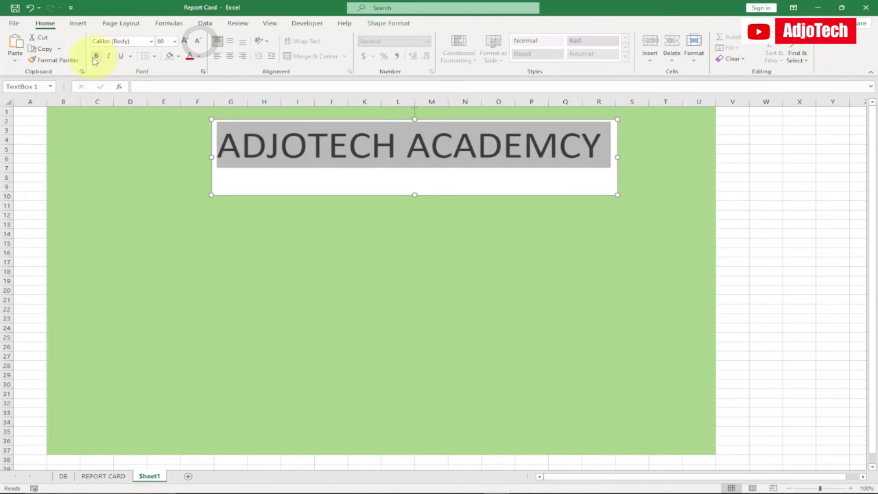
left_click(96, 57)
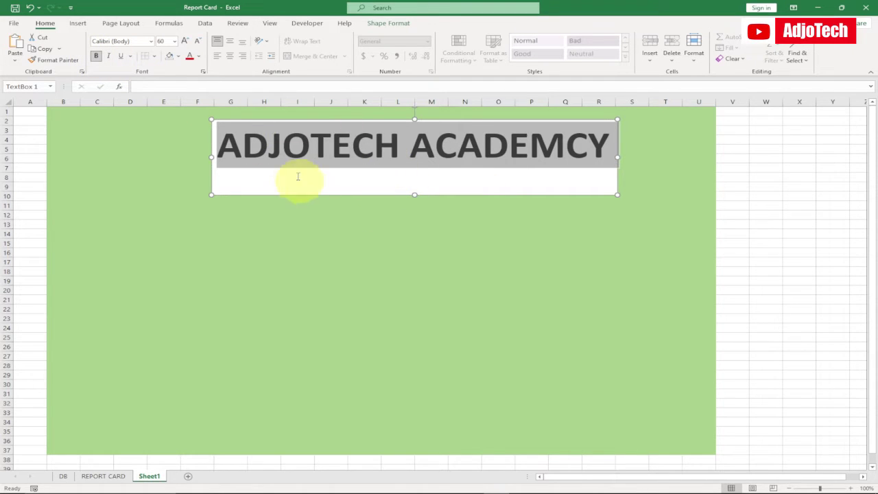
Remove the fill from the heading's text box
left_click(385, 26)
left_click(389, 37)
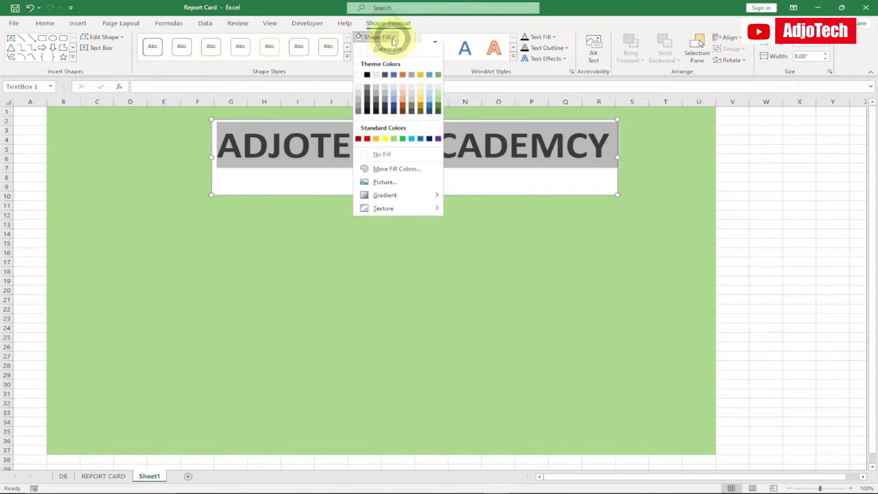
left_click(379, 156)
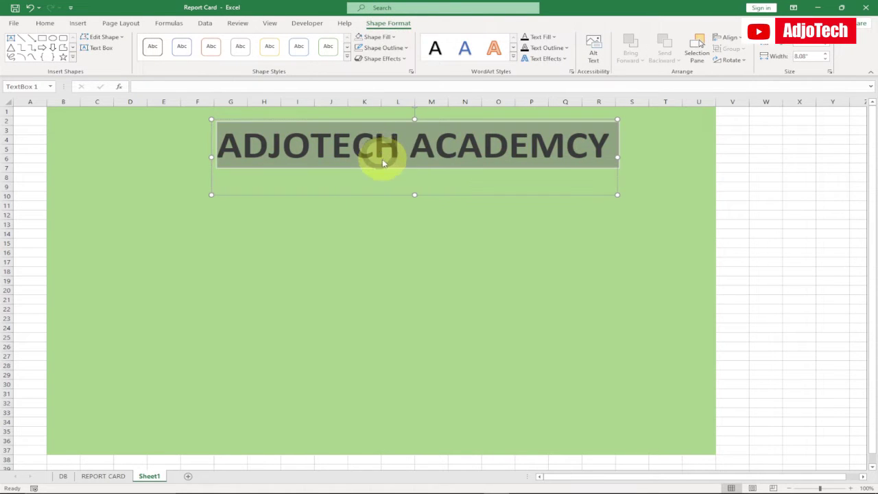
Remove the outline from the academy heading's text box and shift the box slightly left toward the middle of the green area
left_click(409, 49)
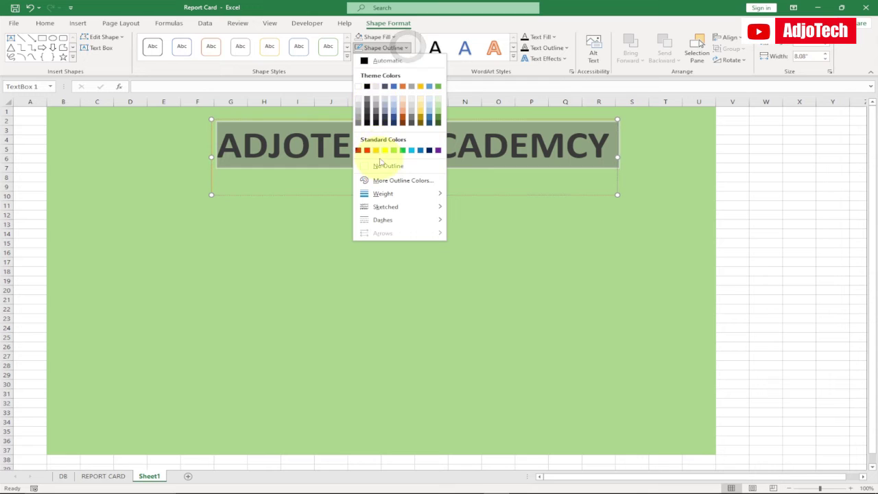
left_click(383, 166)
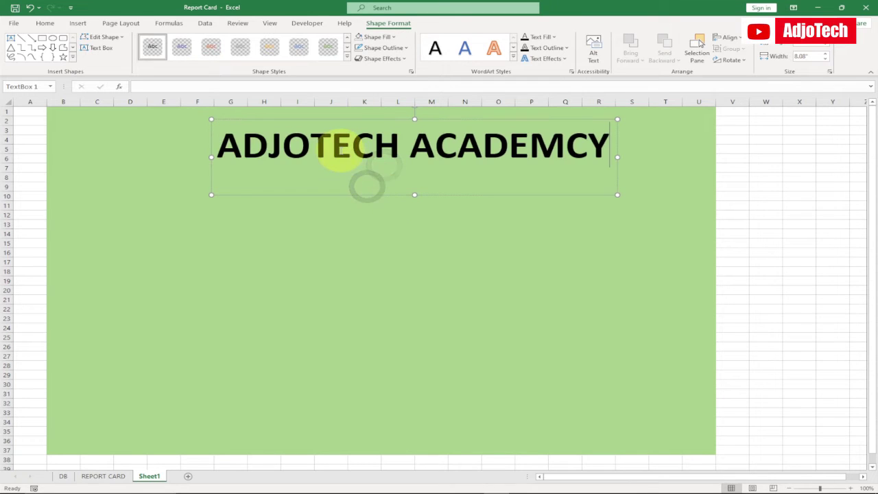
left_click_drag(284, 122, 256, 120)
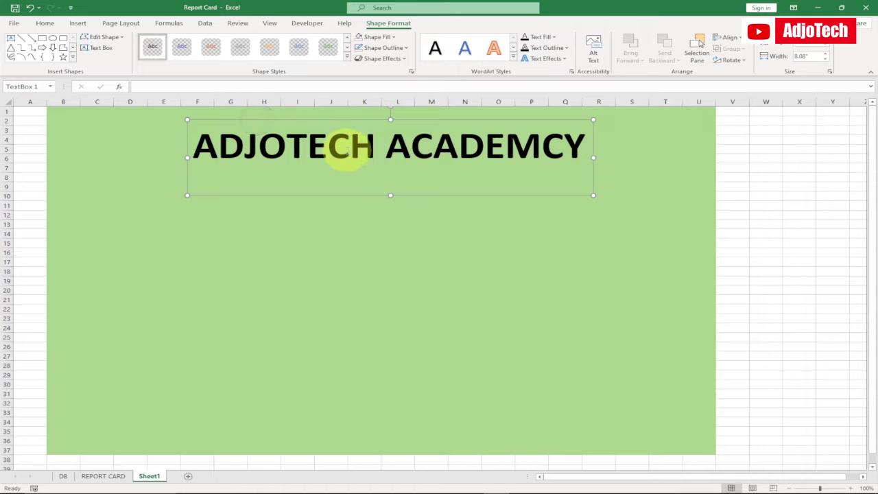
Compare the heading with the finished report card, and reduce the academy heading box's height to fit its single line of text
left_click(103, 476)
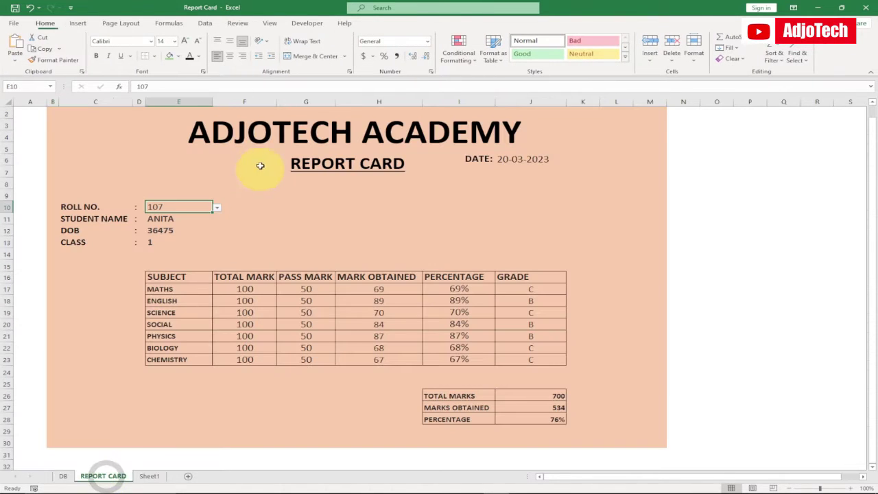
left_click(148, 476)
left_click(372, 181)
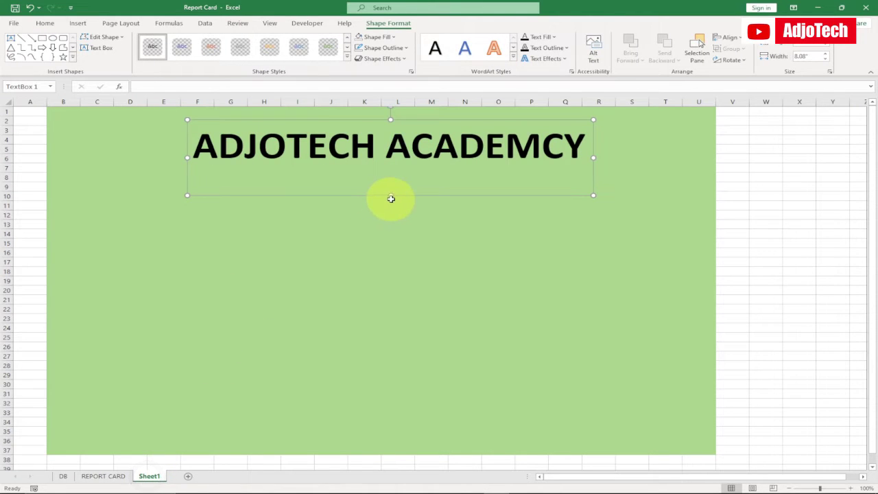
left_click_drag(390, 194, 391, 169)
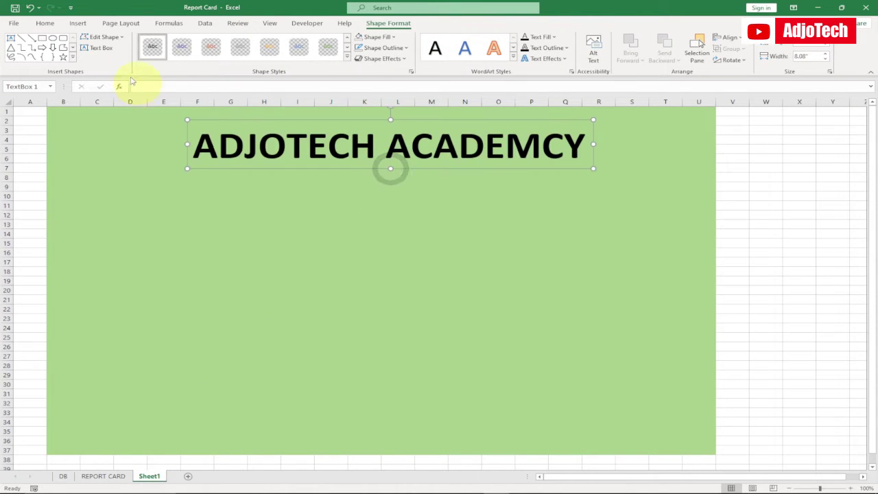
Insert a text box about 3.2 inches wide below the academy heading, containing the subtitle REPORT CARD
left_click(79, 24)
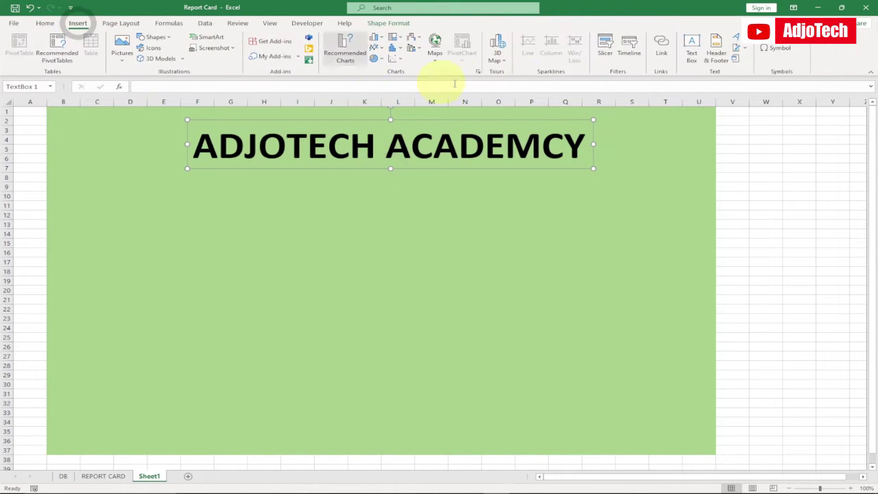
left_click(684, 61)
left_click_drag(310, 185, 471, 216)
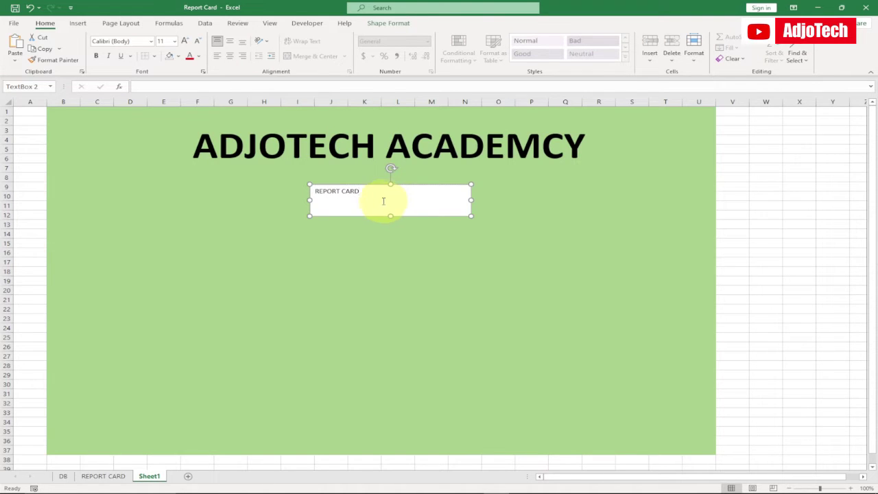
Format the REPORT CARD subtitle at font size 32 with an underline
left_click_drag(360, 191, 310, 191)
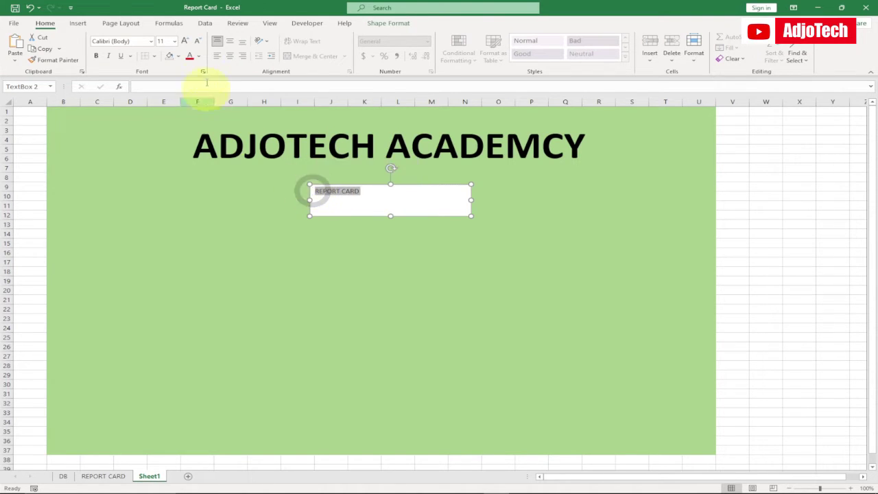
left_click(184, 40)
left_click(185, 41)
left_click(184, 40)
left_click(185, 40)
left_click(184, 40)
left_click(185, 41)
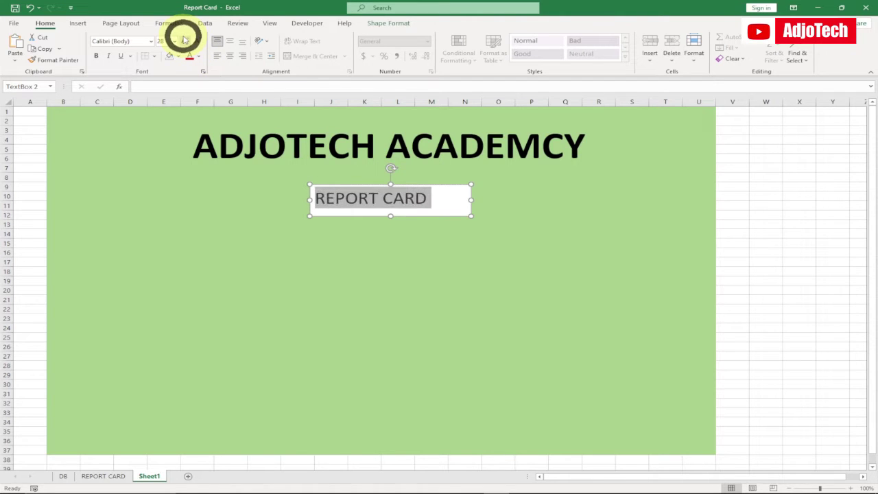
left_click(184, 40)
left_click(184, 40)
left_click(121, 59)
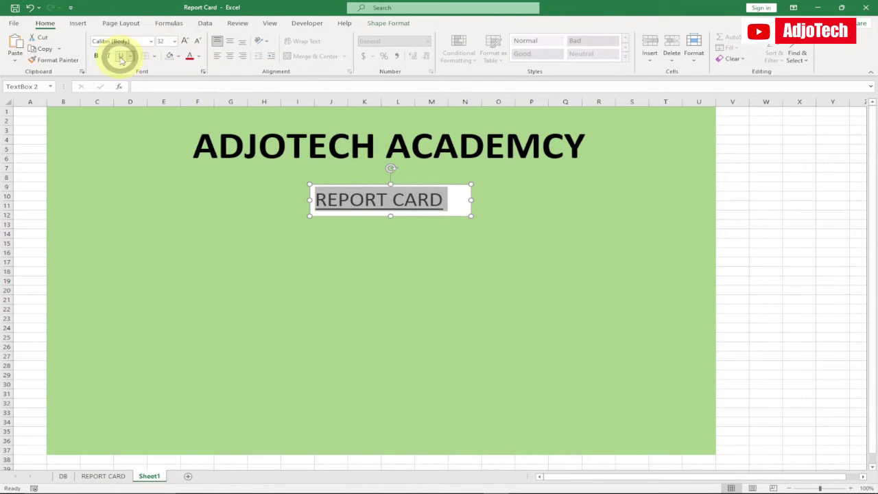
Remove the fill and outline from the REPORT CARD text box and move it up closer beneath the academy heading
left_click(386, 23)
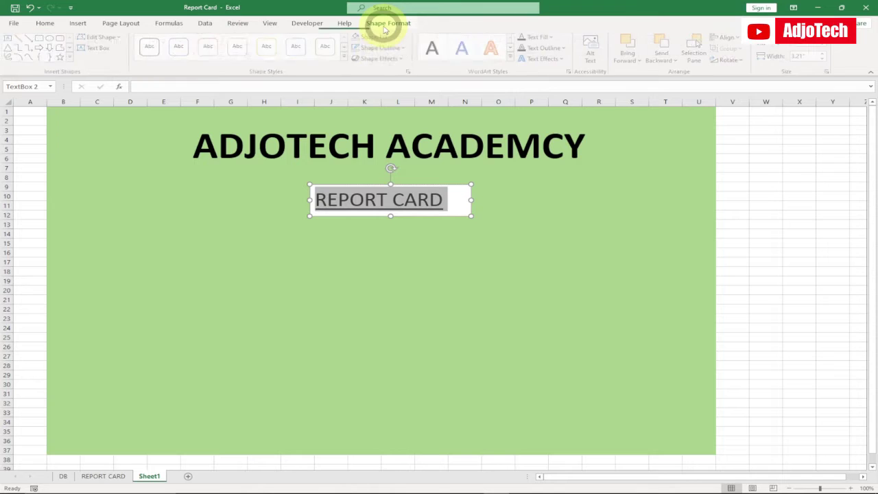
left_click(395, 37)
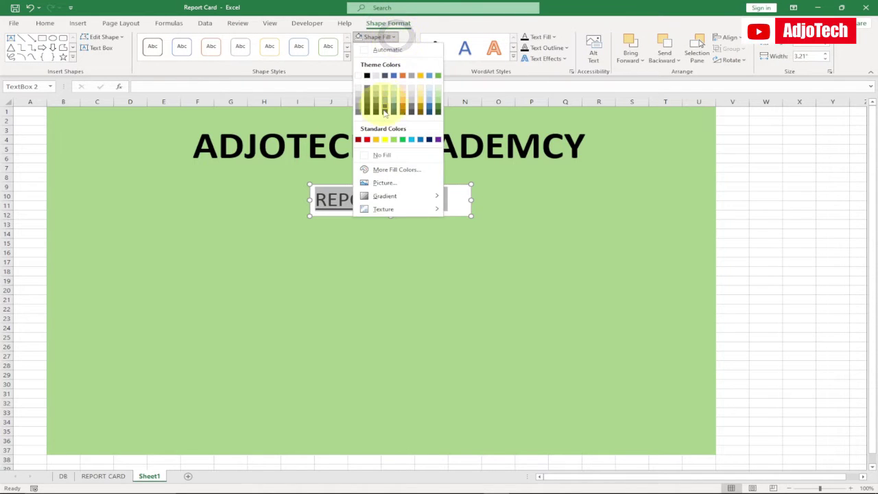
left_click(384, 152)
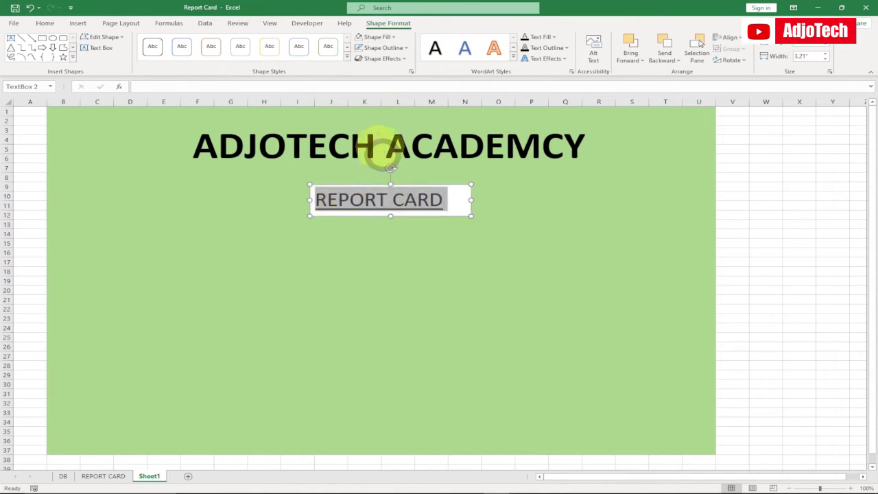
left_click(407, 50)
left_click(381, 168)
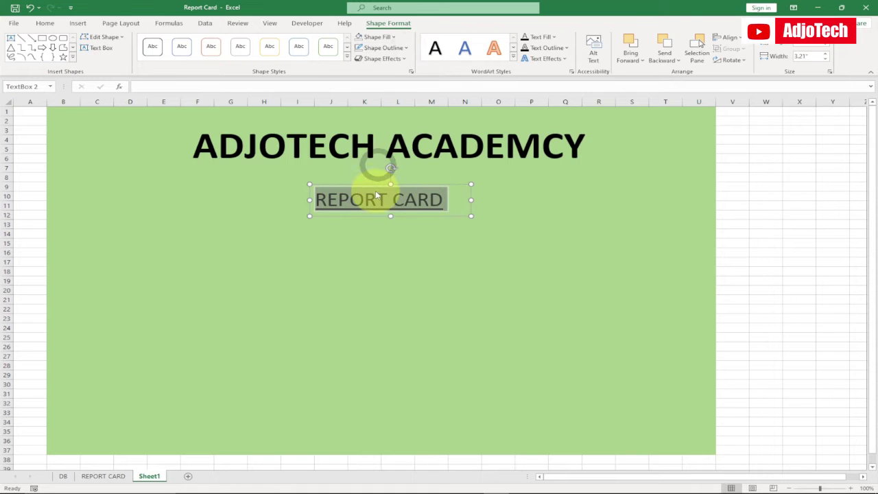
left_click_drag(372, 186, 378, 174)
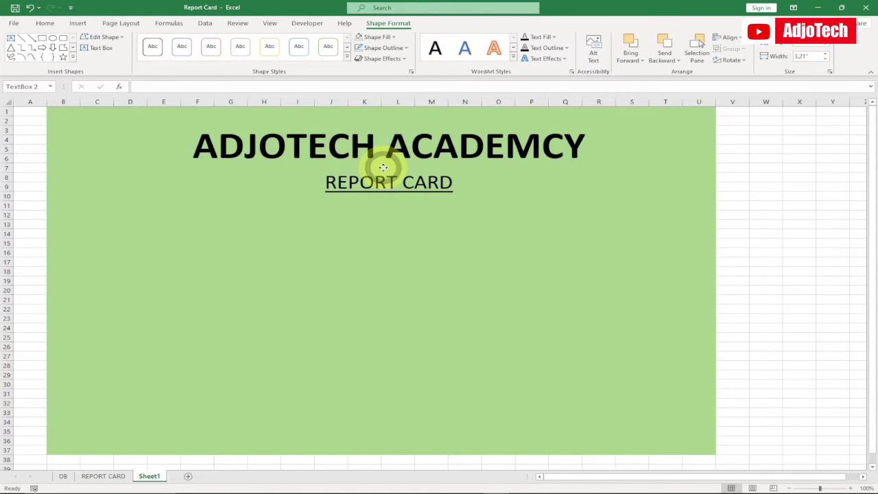
left_click_drag(306, 225, 322, 227)
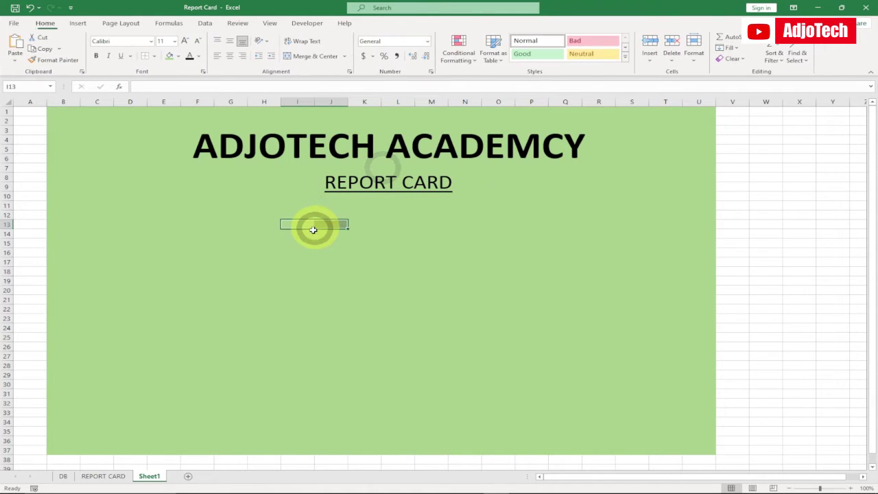
Check the student detail labels on the finished report card, and widen column C on Sheet1 to about twice its width
left_click(102, 476)
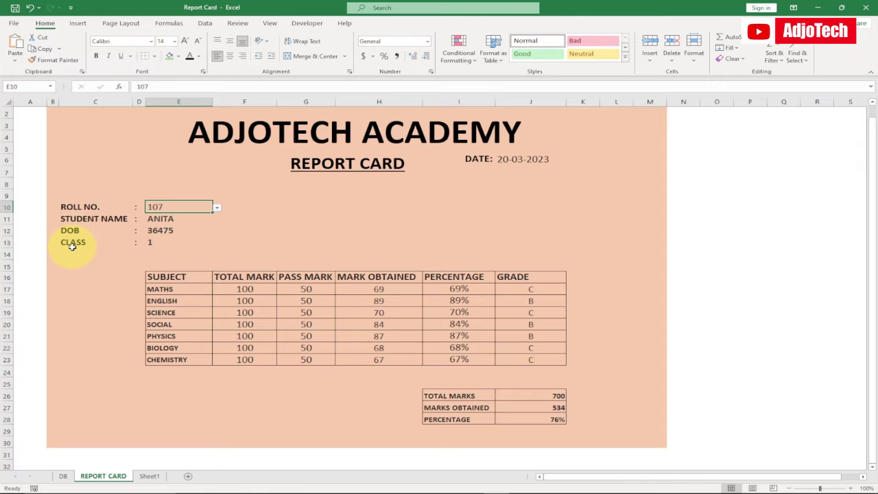
left_click(149, 476)
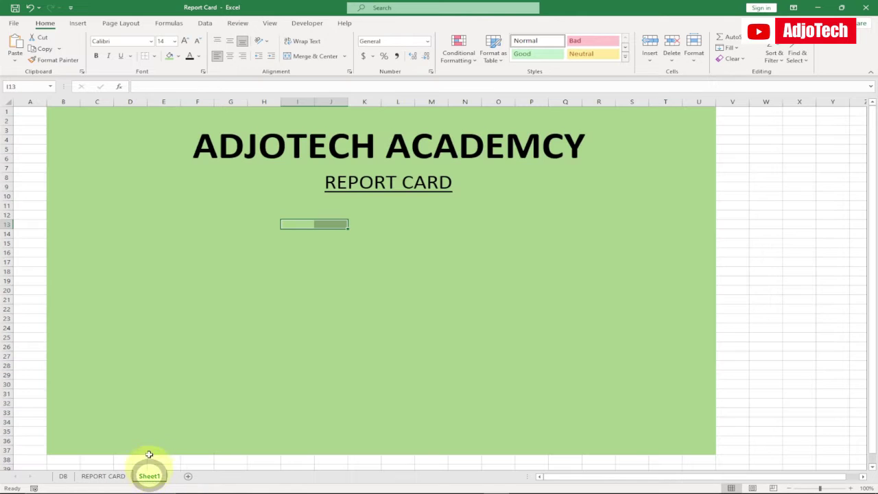
left_click(115, 254)
left_click(108, 234)
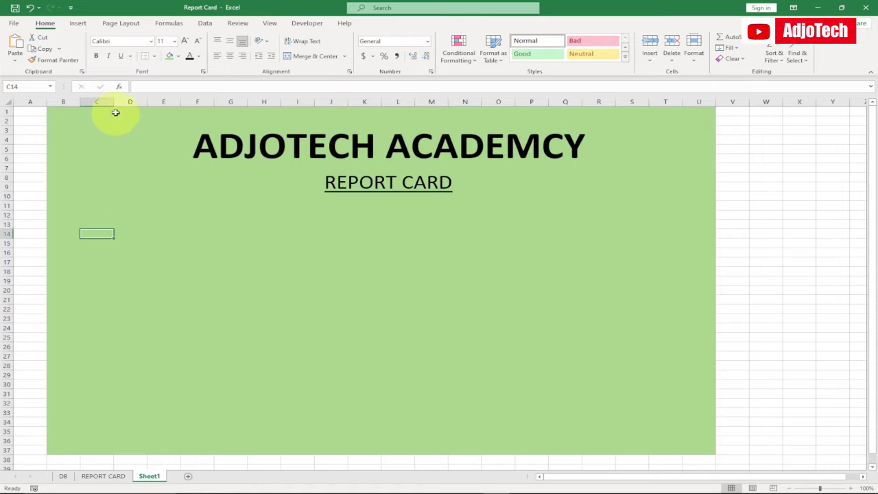
left_click_drag(112, 101, 144, 100)
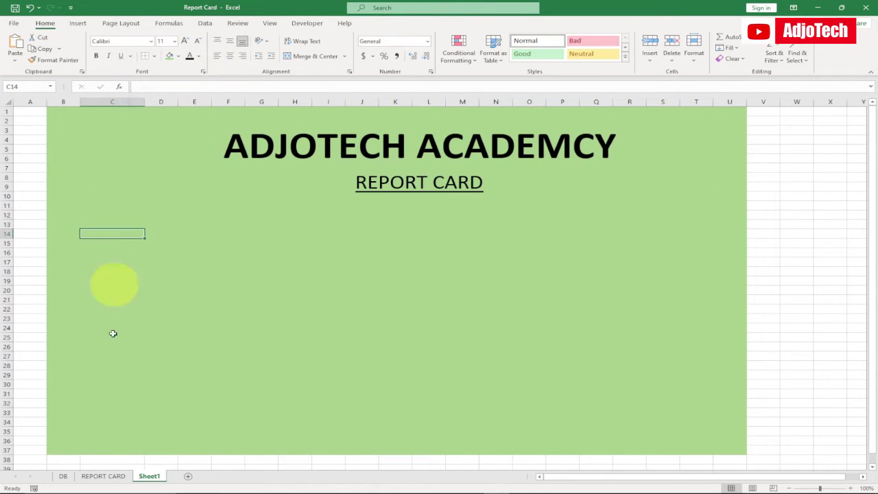
Copy the ROLL NO., STUDENT NAME, DOB and CLASS headers in B1:E1 of the DB sheet
left_click(110, 476)
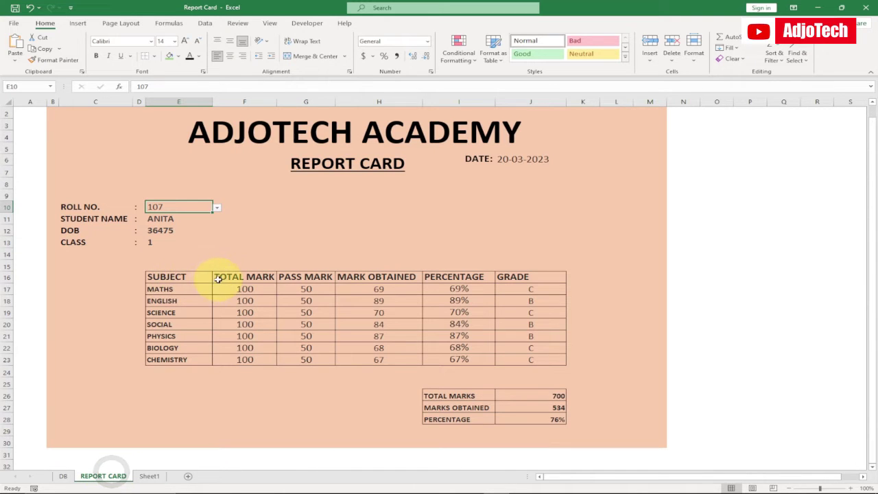
left_click(63, 475)
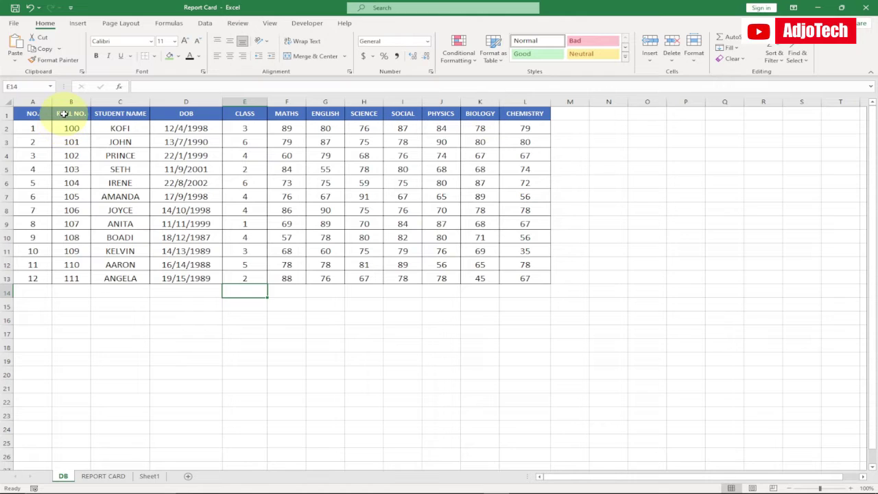
left_click_drag(63, 114, 228, 115)
right_click(193, 115)
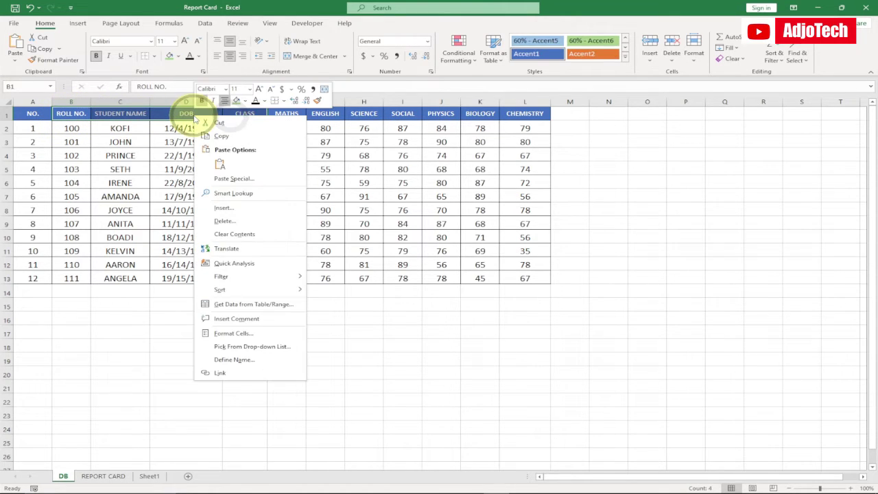
left_click(226, 134)
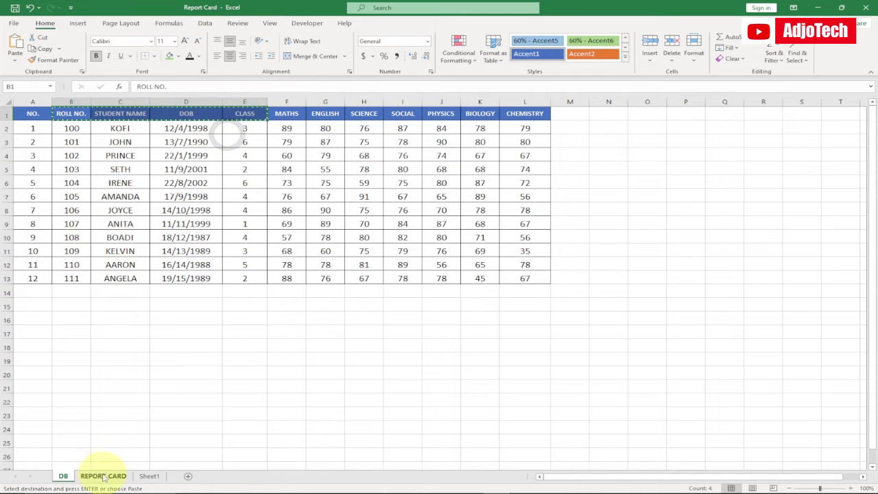
Paste the copied headers on Sheet1 starting at C14 as transposed values only
left_click(149, 475)
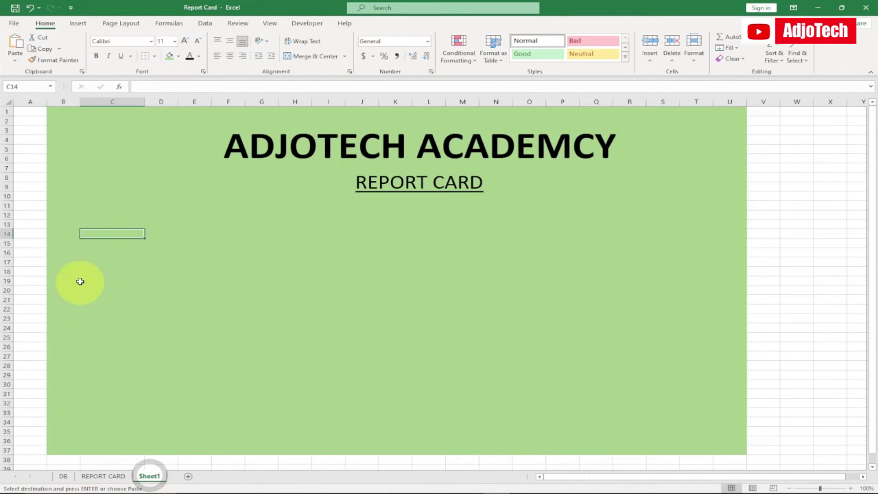
right_click(102, 234)
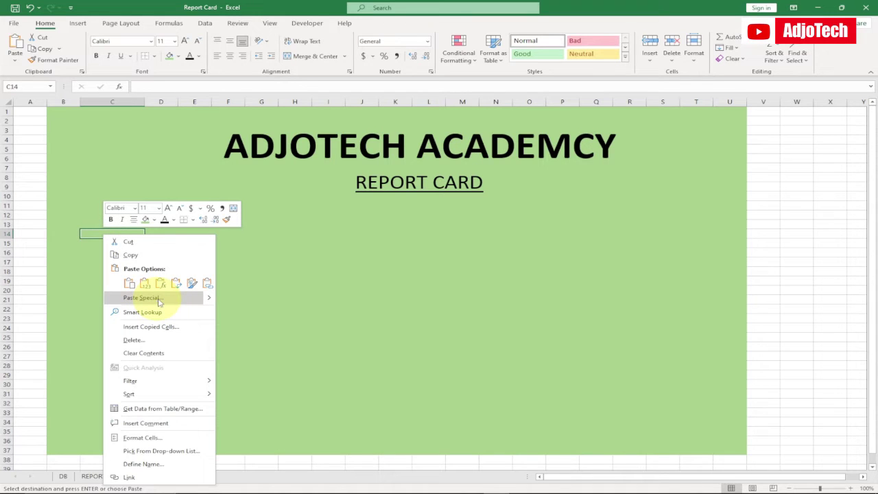
left_click(191, 301)
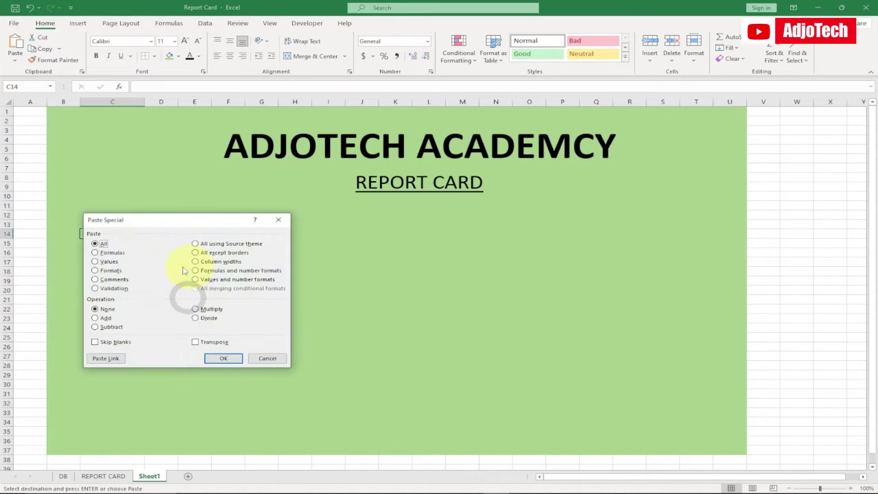
left_click_drag(162, 220, 373, 191)
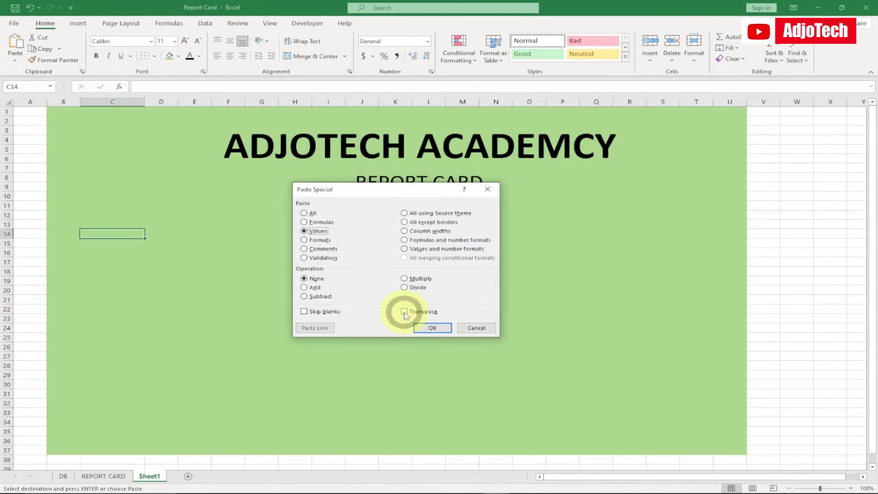
left_click(431, 329)
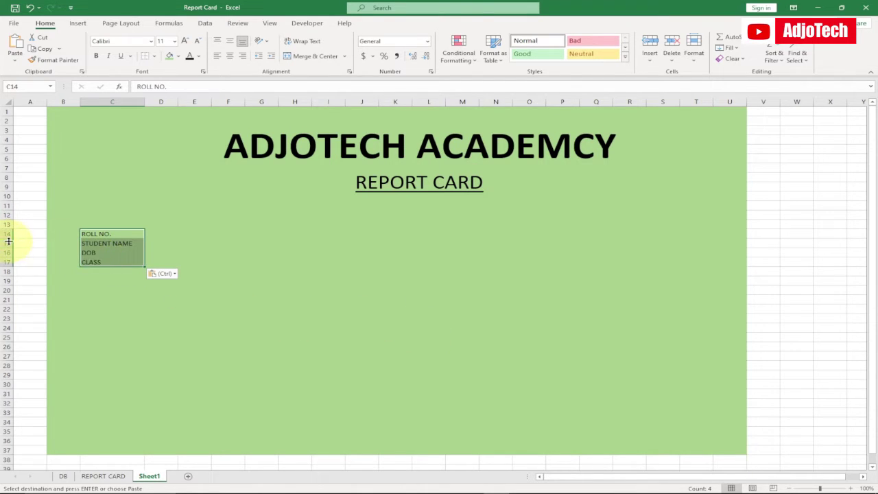
Make rows 14 to 17 taller and format the four student detail labels as bold at font size 16
left_click_drag(9, 239, 8, 292)
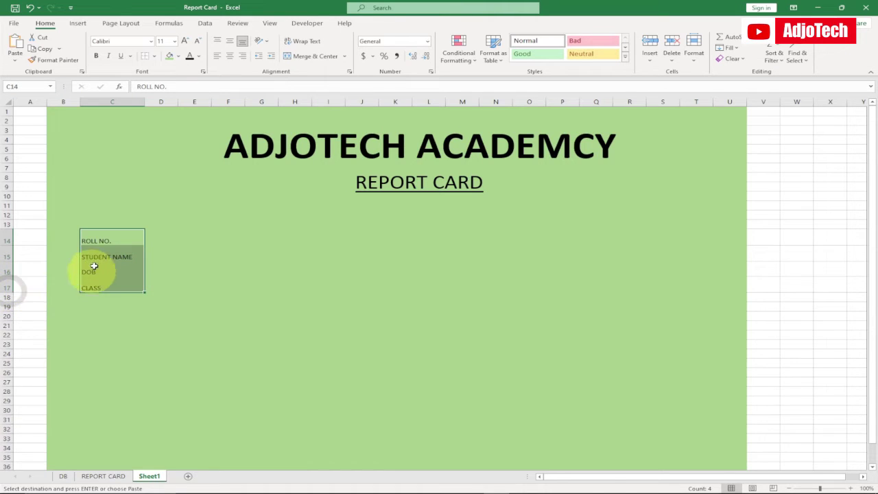
left_click(97, 54)
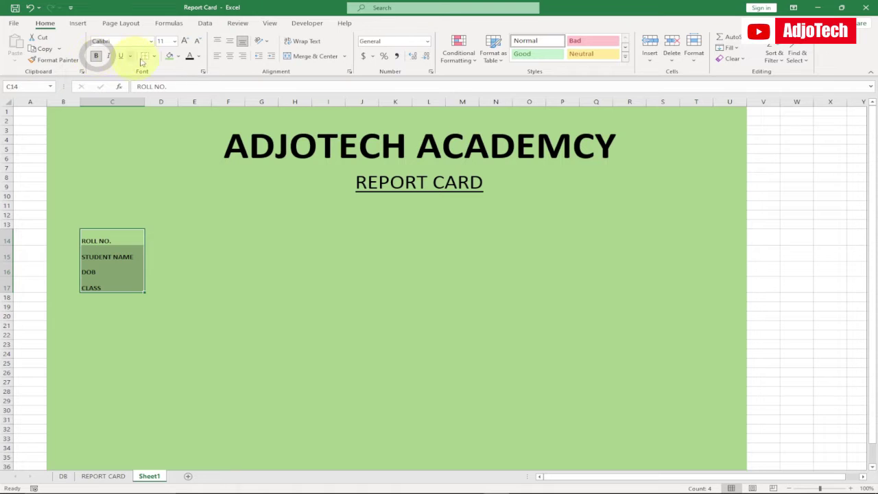
left_click(184, 41)
left_click(185, 41)
left_click(185, 41)
left_click(169, 229)
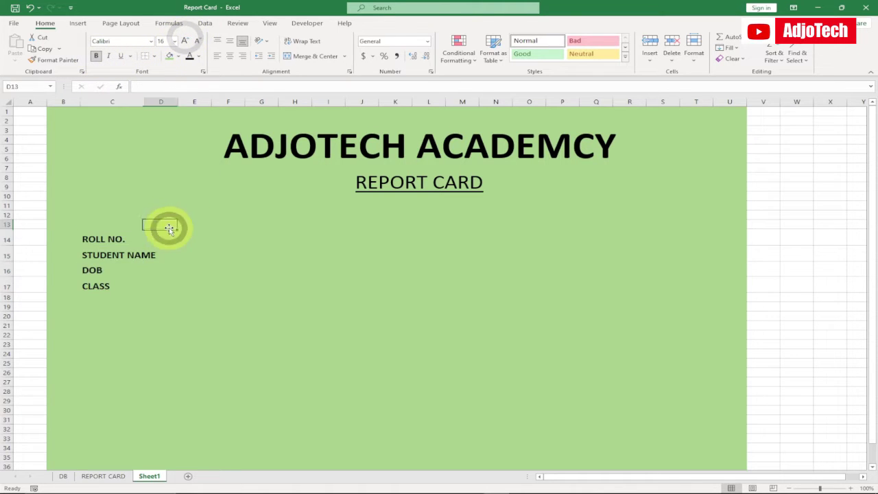
Widen column C slightly to fit STUDENT NAME, and enter a colon in each cell of D14:D17 beside the student detail labels
left_click_drag(144, 101, 157, 99)
left_click(167, 237)
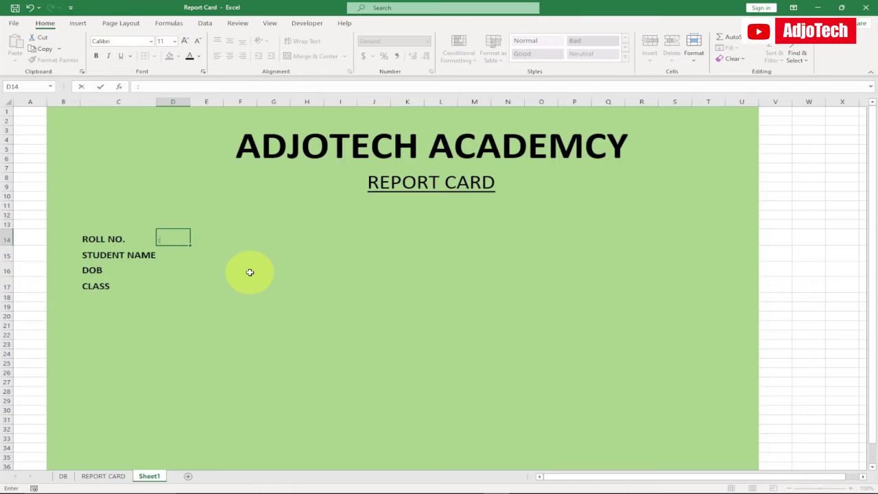
left_click(170, 254)
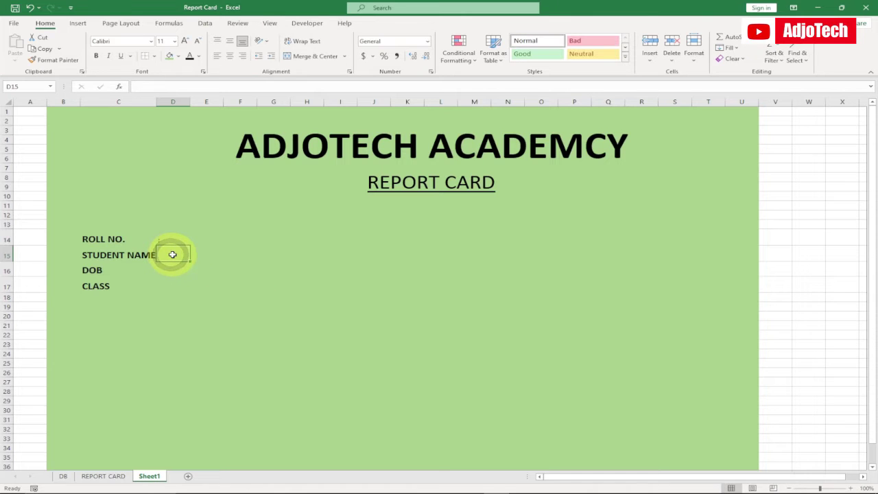
type(":")
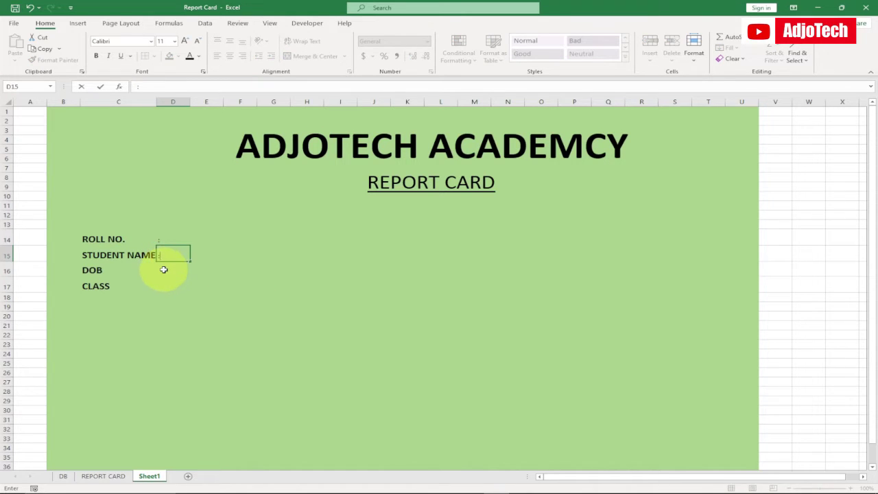
left_click(163, 270)
type(":")
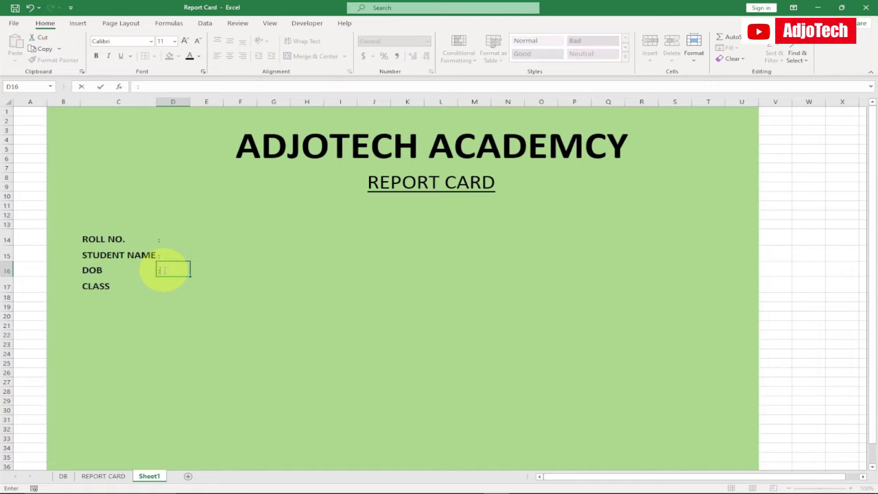
left_click(163, 286)
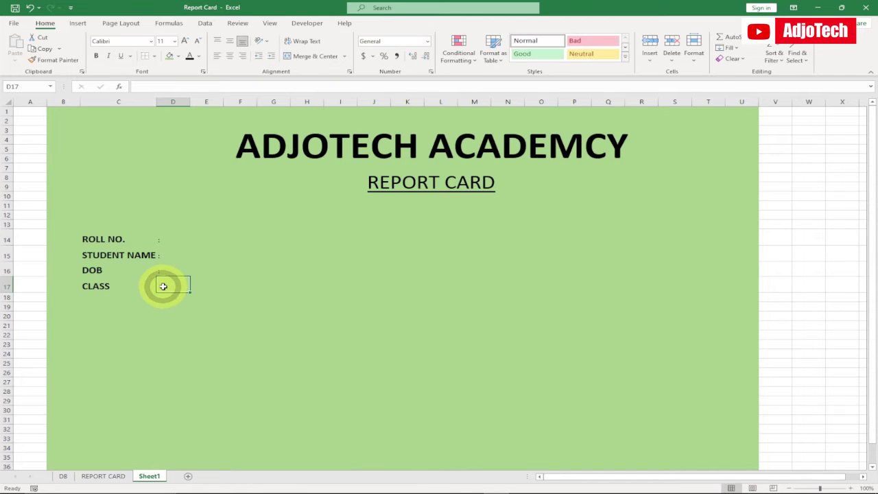
type(":")
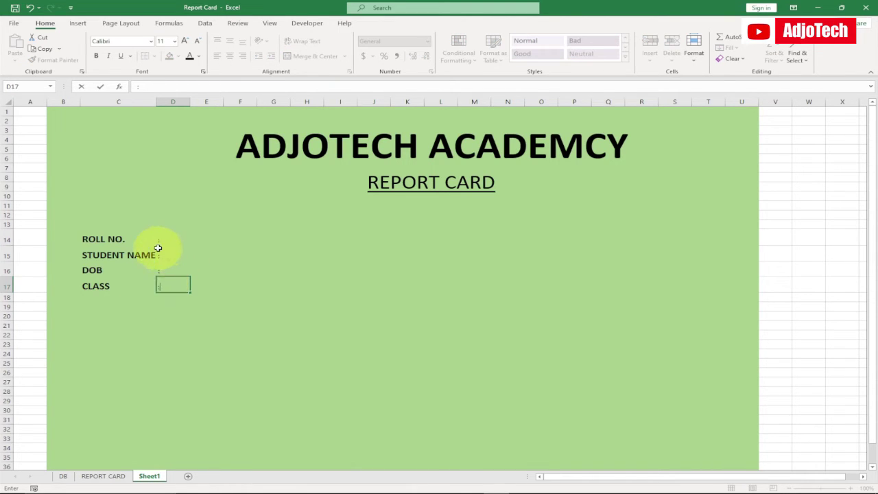
Make the colons in D14:D17 bold and narrow column D to a little over half its width
left_click_drag(158, 240, 168, 282)
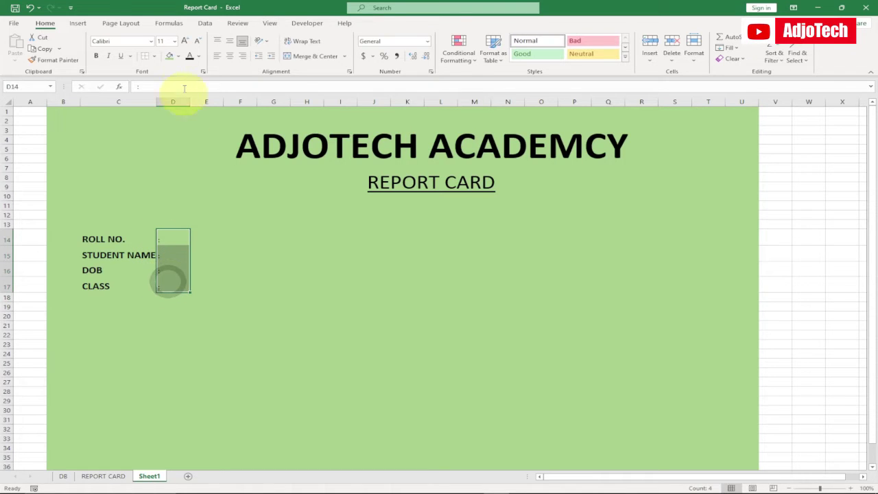
left_click(96, 57)
left_click_drag(188, 101, 174, 103)
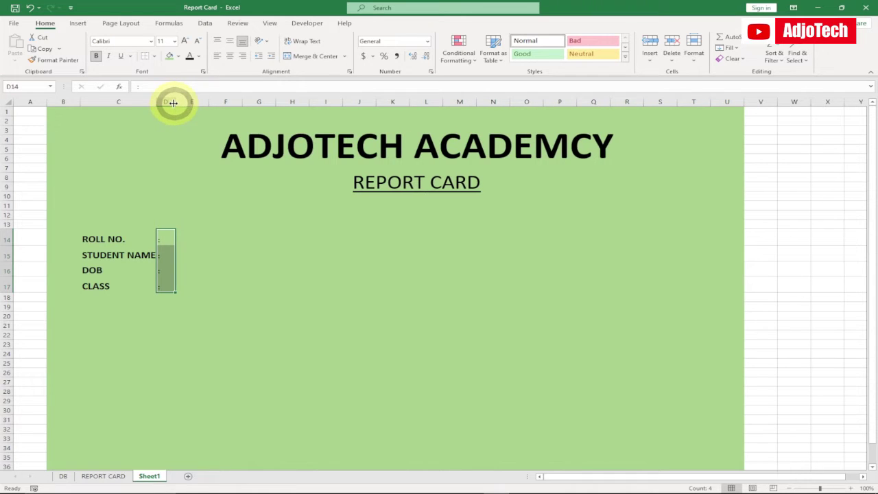
Check the ROLL NO. cell on the finished report card, and set the data validation of E14 on Sheet1 to allow a List
left_click(103, 476)
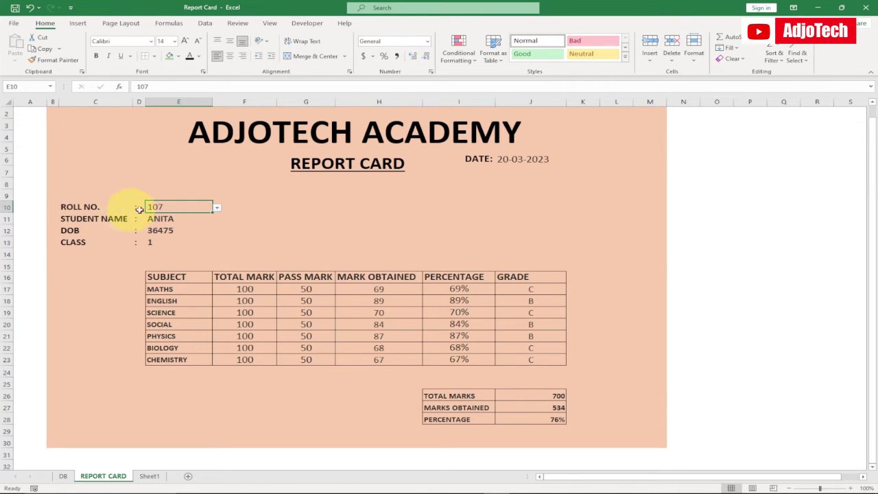
left_click(149, 476)
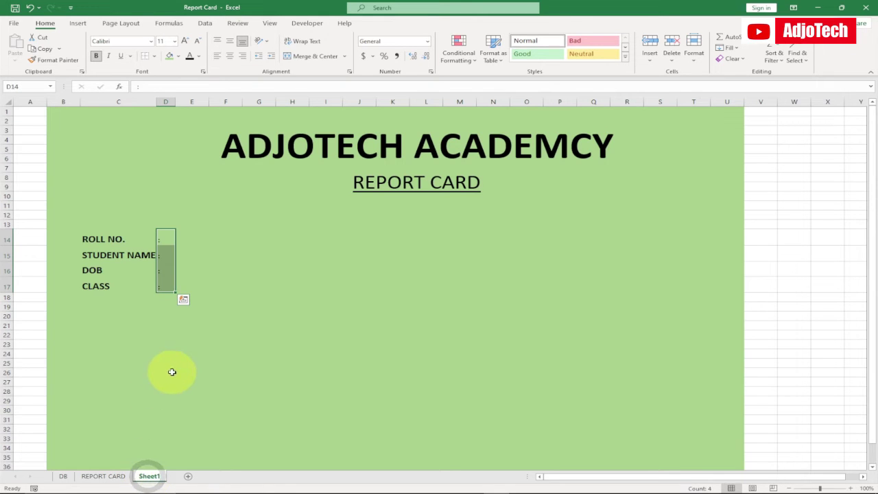
left_click(189, 240)
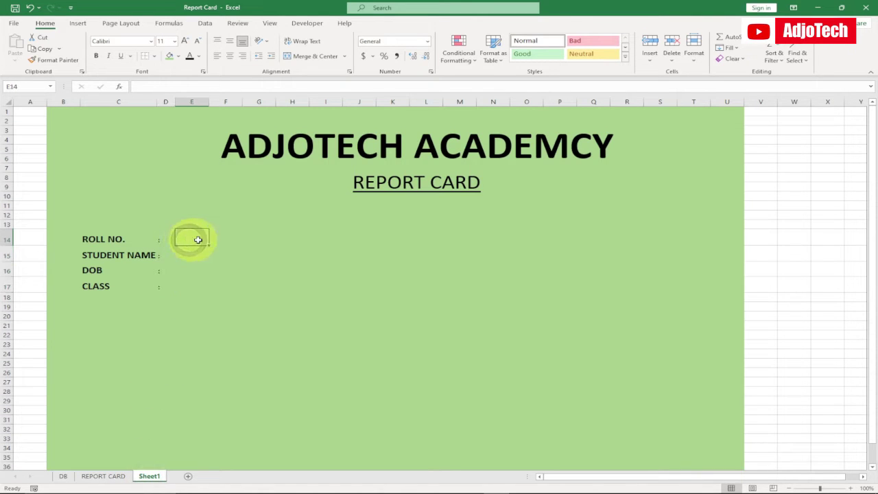
left_click(205, 25)
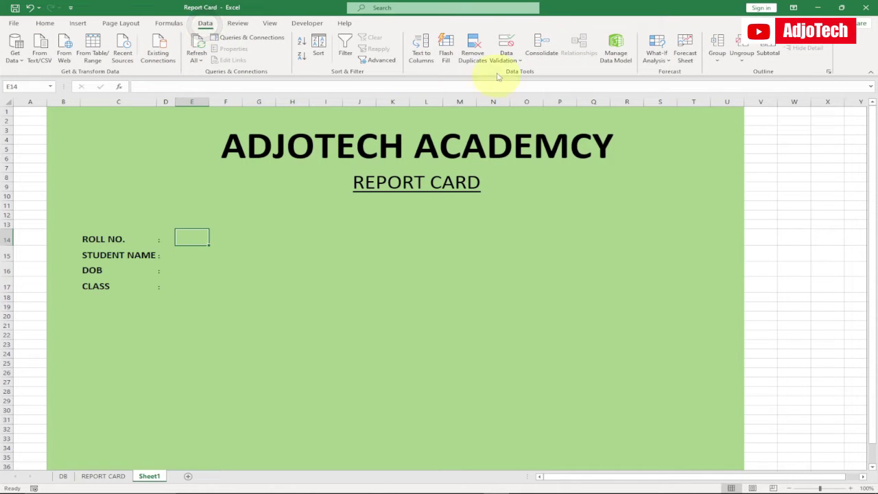
left_click(520, 62)
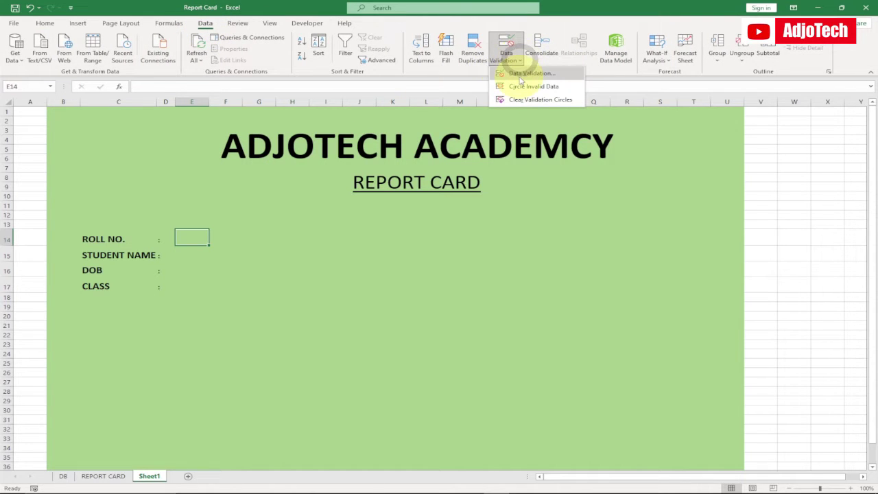
left_click(522, 76)
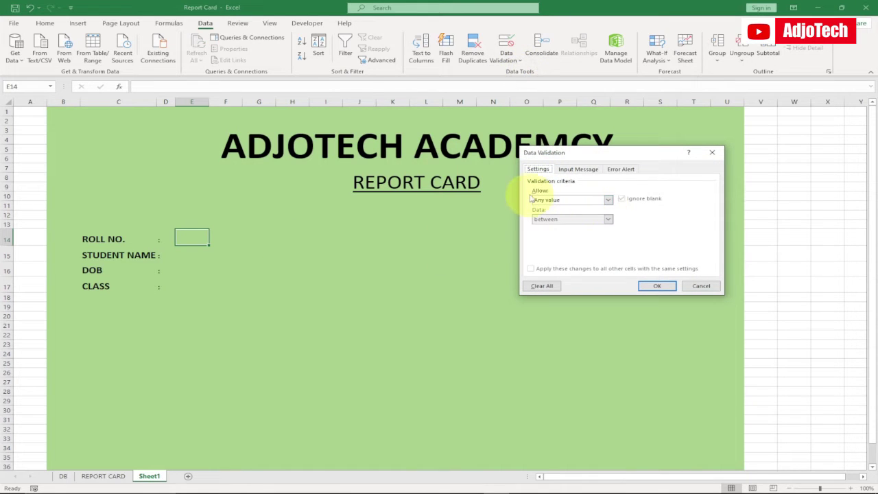
left_click(607, 200)
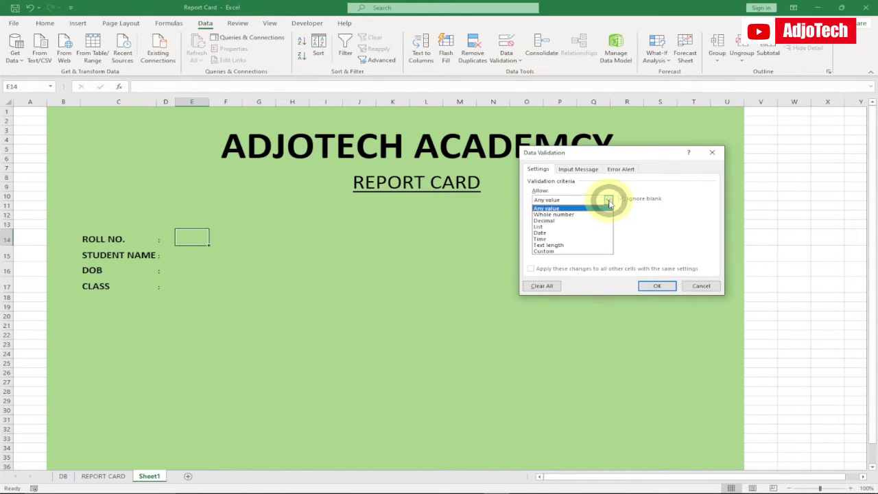
left_click(563, 231)
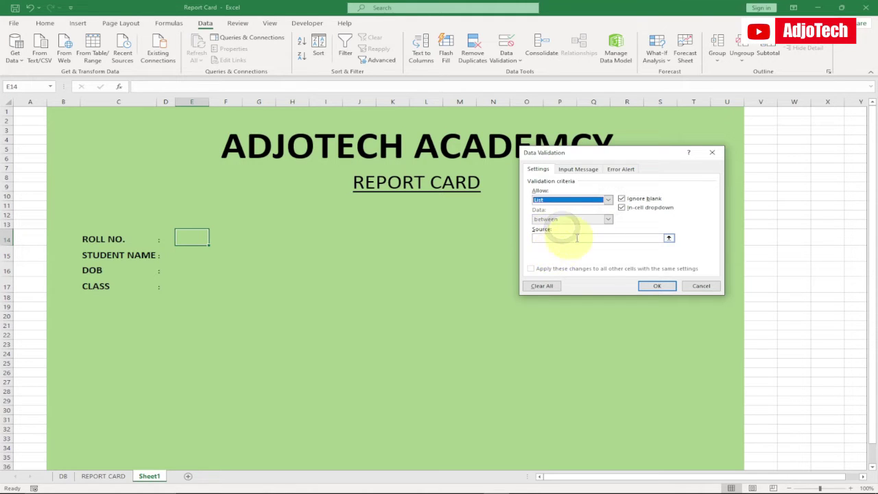
Set the validation list source to the roll numbers in B2:B13 of the DB sheet, apply it and check the dropdown in E14
left_click(581, 238)
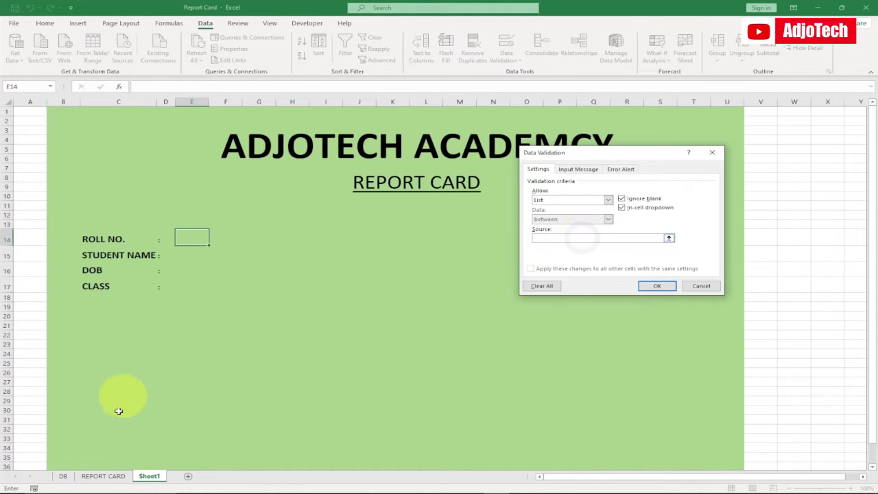
left_click(101, 476)
left_click(63, 476)
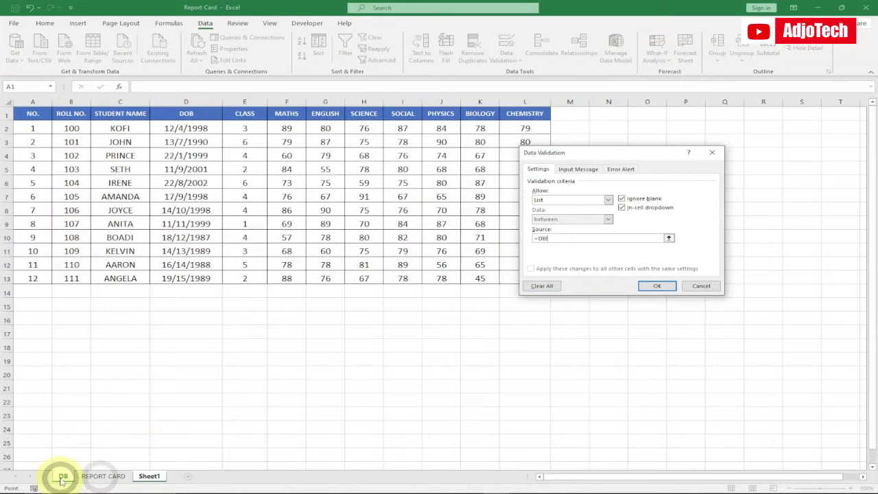
left_click_drag(64, 127, 72, 278)
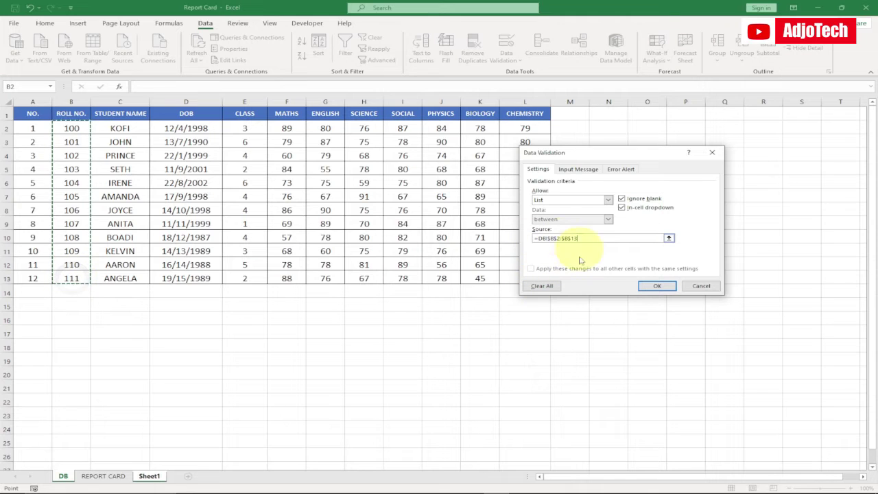
left_click(649, 286)
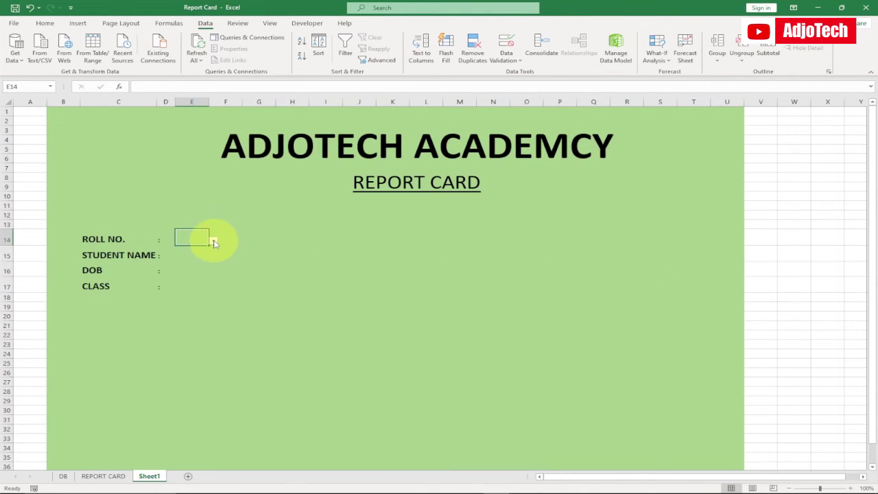
left_click(214, 243)
left_click(194, 236)
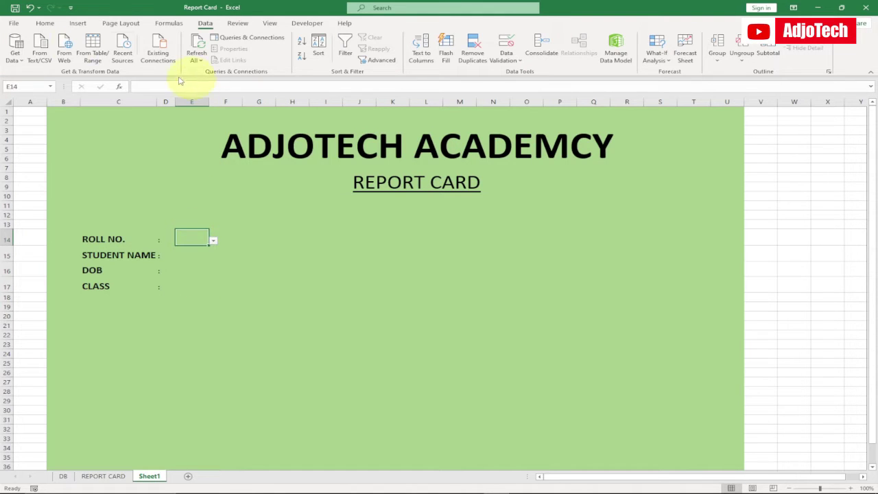
Increase the font size of E14 to 16 and choose the second roll number from its dropdown list
left_click(45, 23)
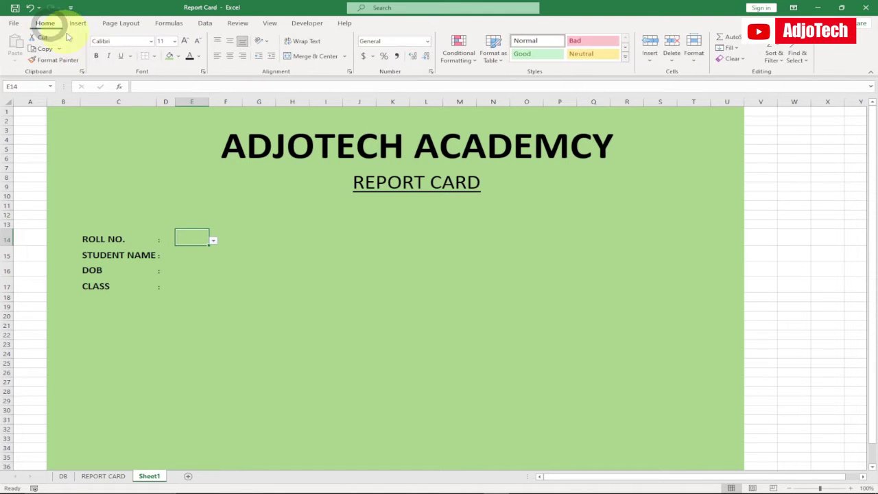
left_click(184, 41)
left_click(183, 42)
left_click(184, 41)
left_click(213, 240)
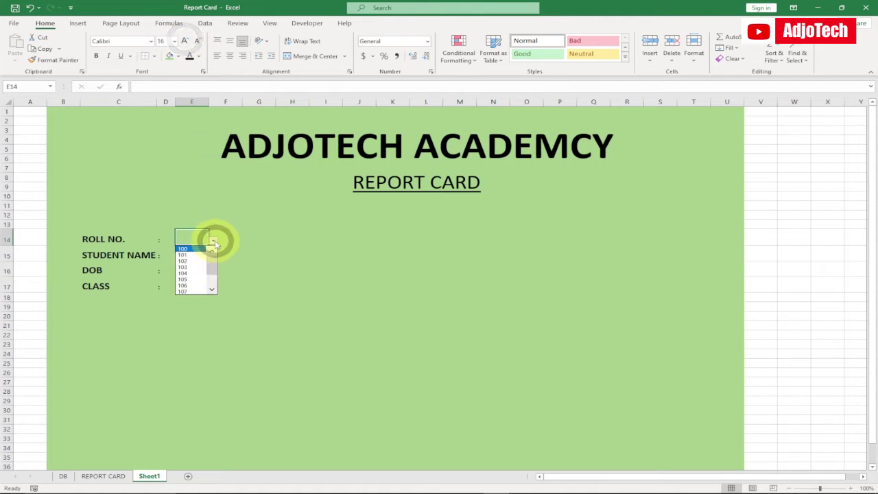
left_click(189, 255)
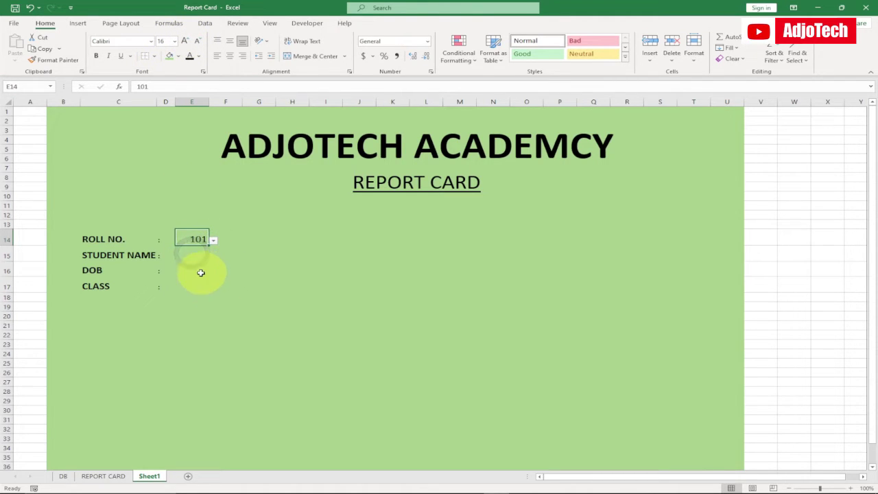
Widen column E on Sheet1 to about one and a half times its width
left_click(192, 252)
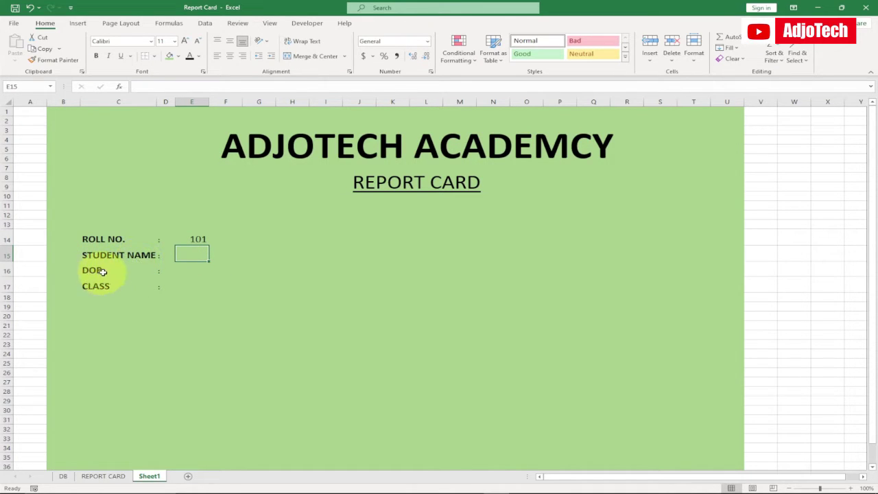
left_click(191, 242)
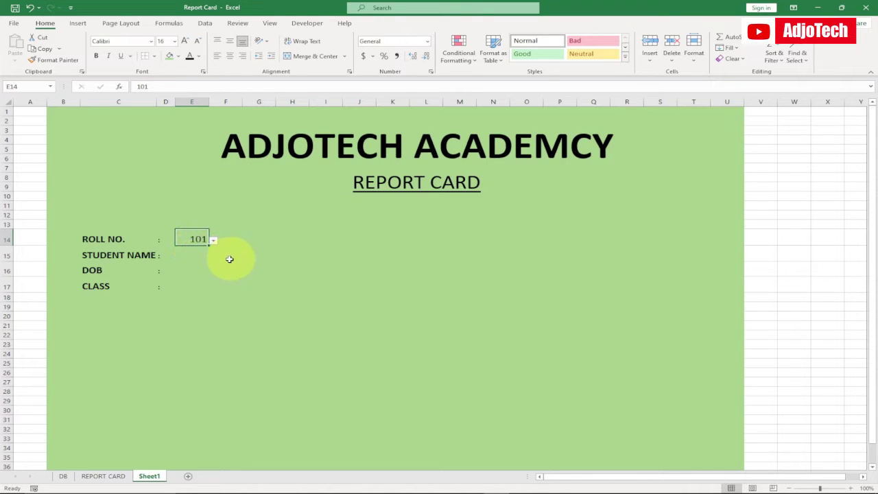
left_click(204, 255)
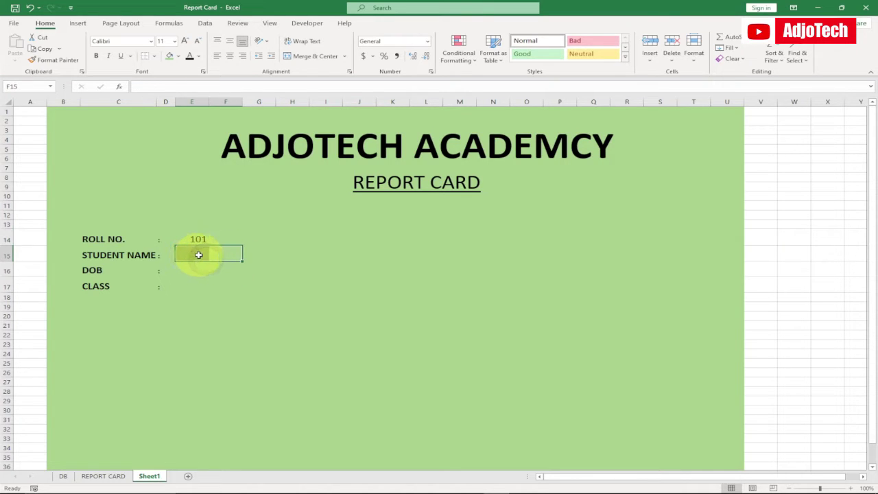
left_click(199, 102)
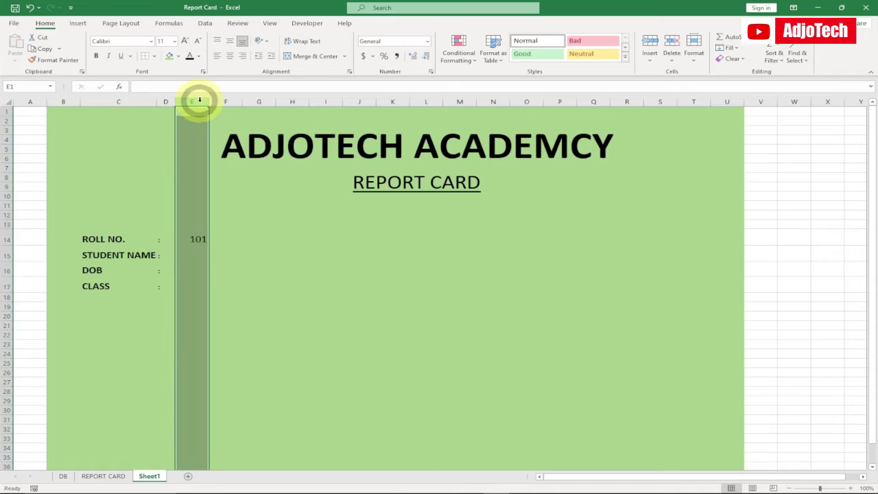
left_click_drag(207, 102, 229, 100)
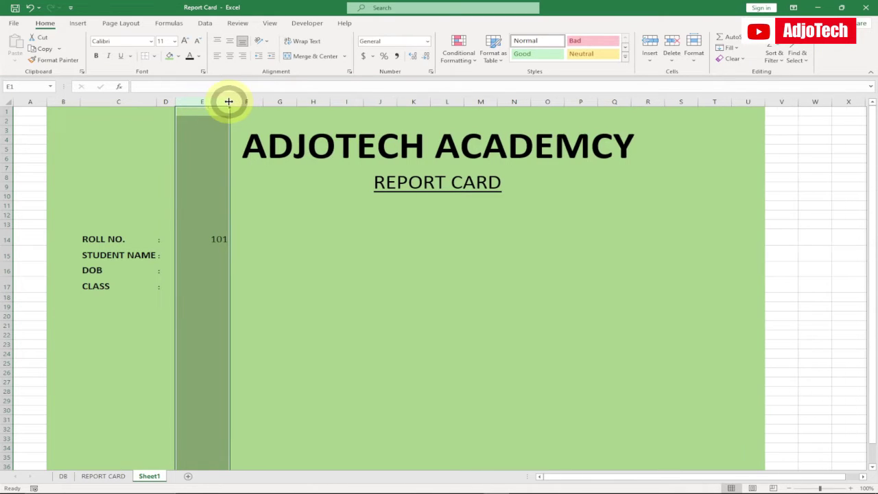
left_click(205, 242)
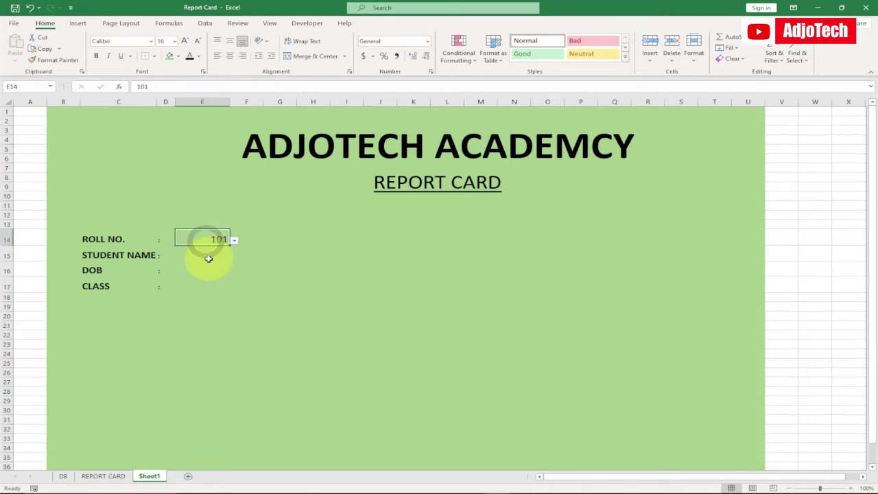
Enter =VLOOKUP(E14,DB!B2:L13,2,0) in the STUDENT NAME cell E15 on Sheet1, taking the table range from the DB sheet
left_click(198, 256)
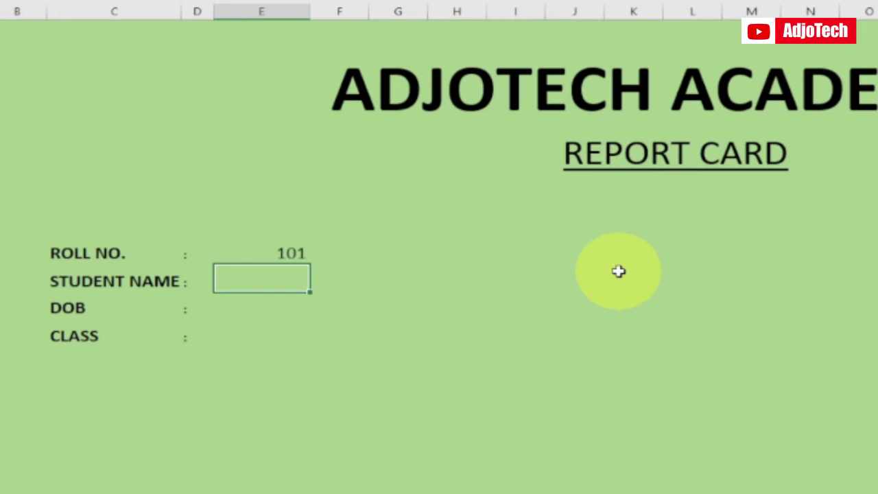
type("=")
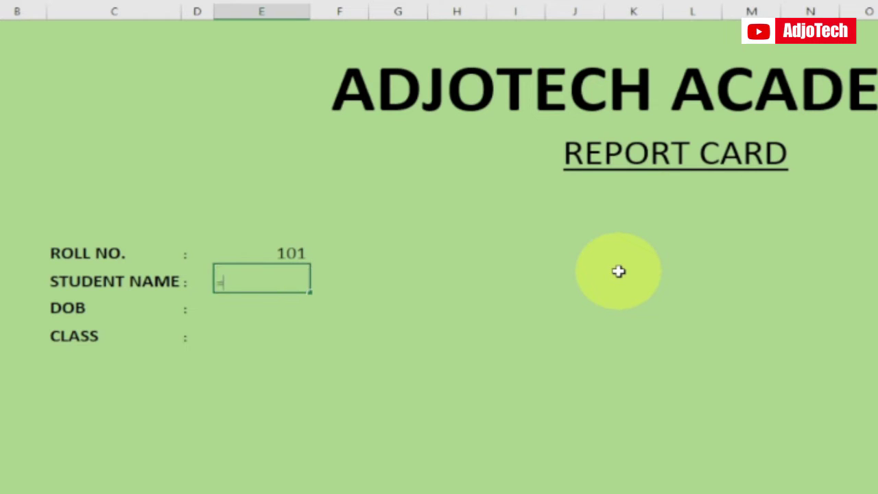
type("VL")
key("Tab")
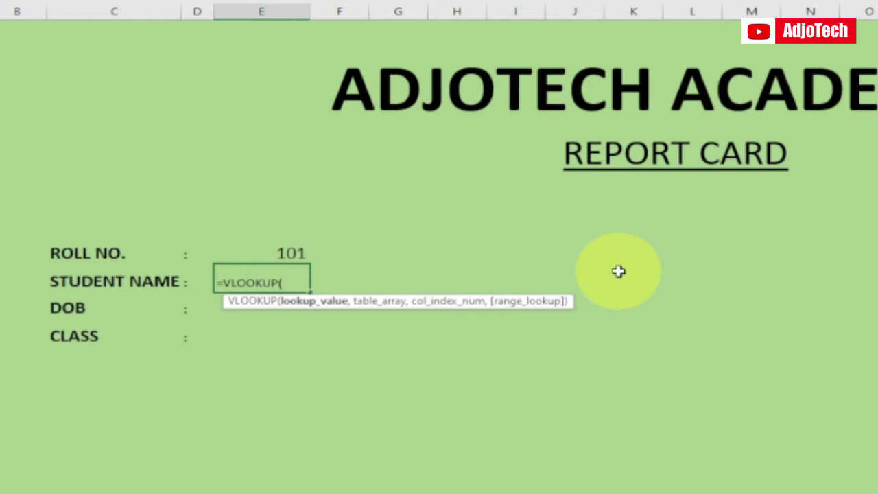
left_click(303, 256)
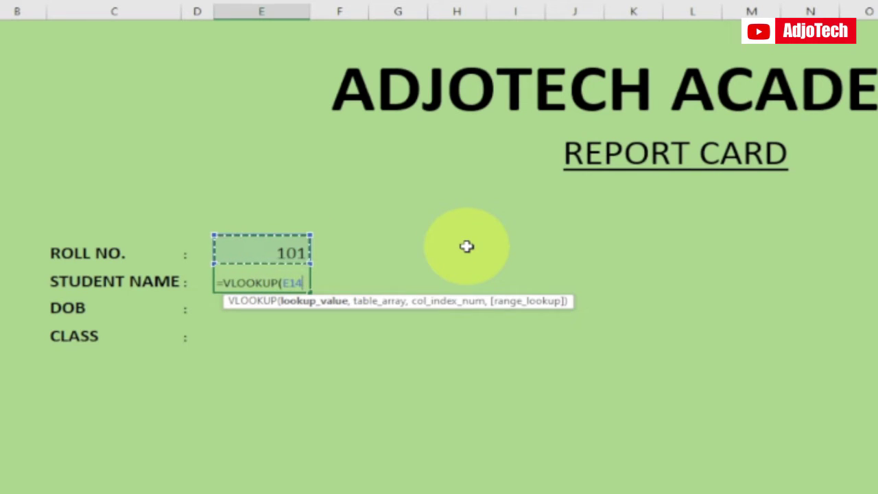
type(",")
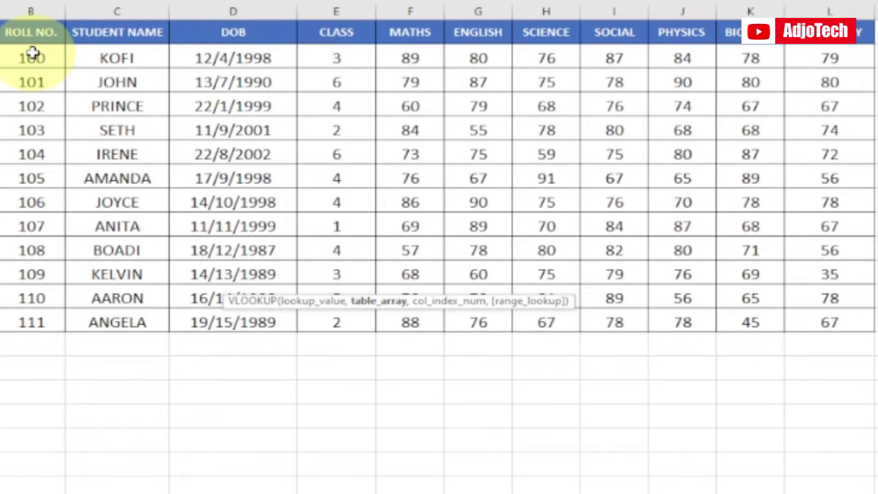
left_click_drag(30, 50, 815, 312)
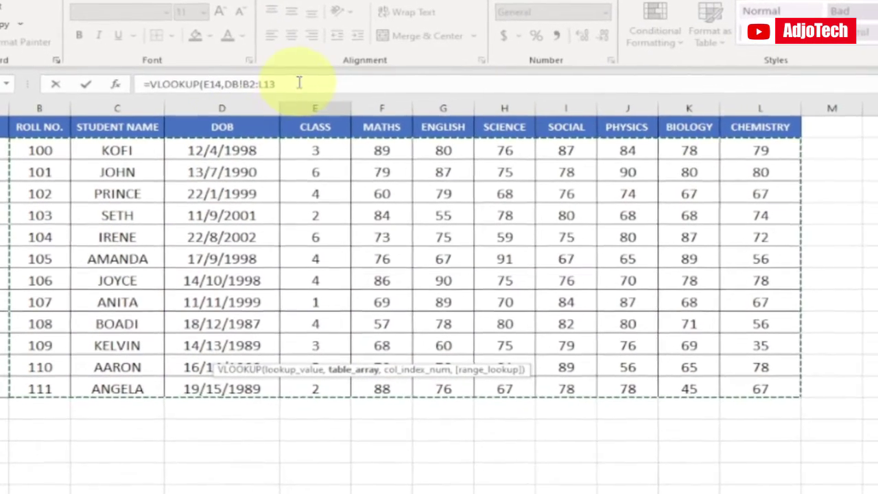
left_click(271, 78)
type(",2")
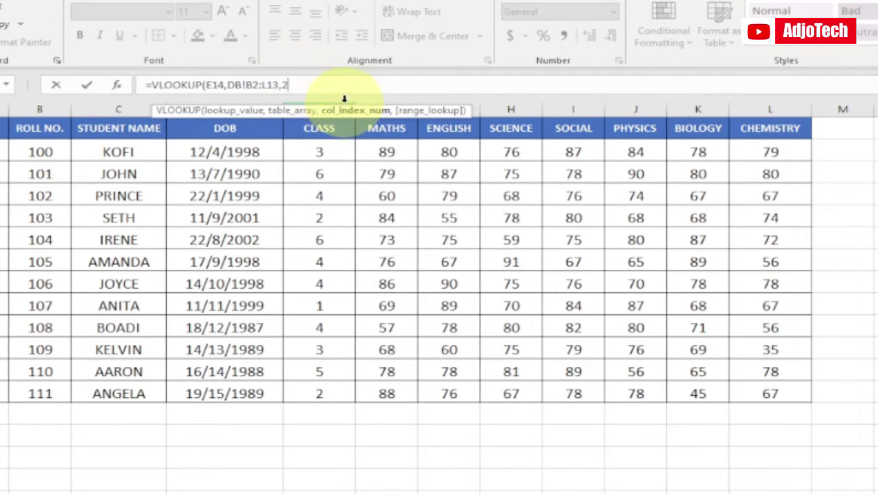
type(",0")
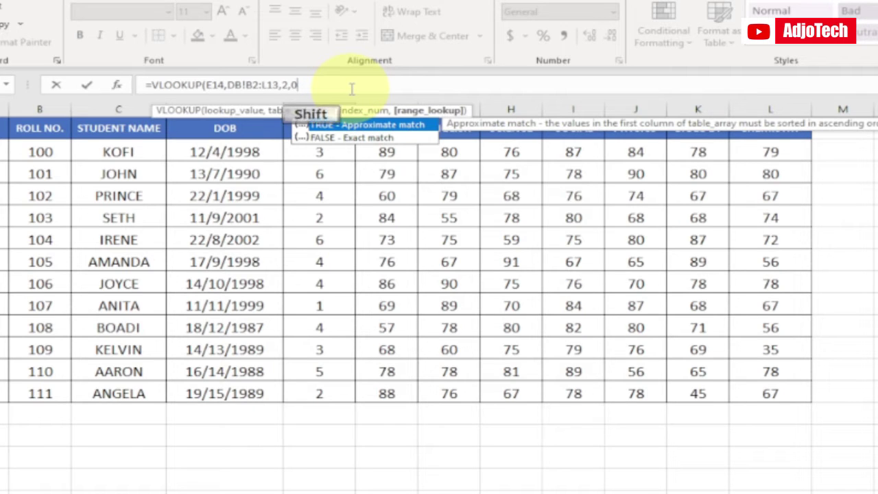
type(")")
key("Return")
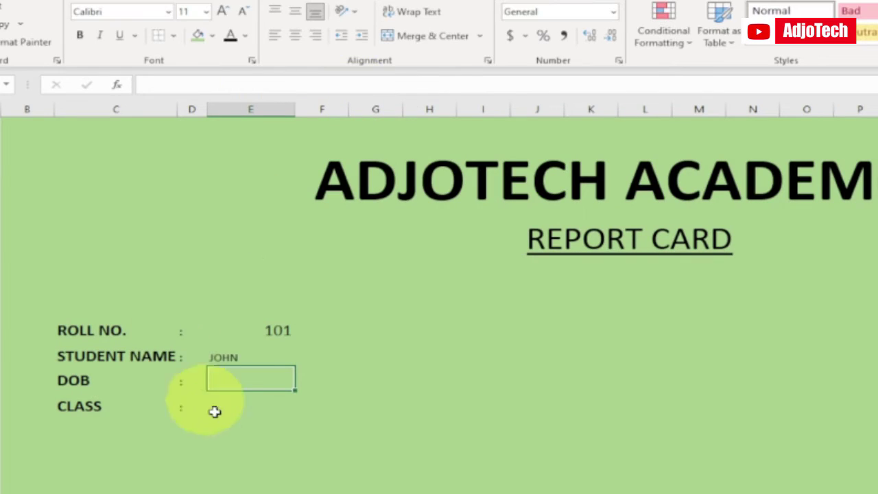
Review the formula in E15 and choose the third roll number from the dropdown in E14 to test the lookup
left_click(239, 354)
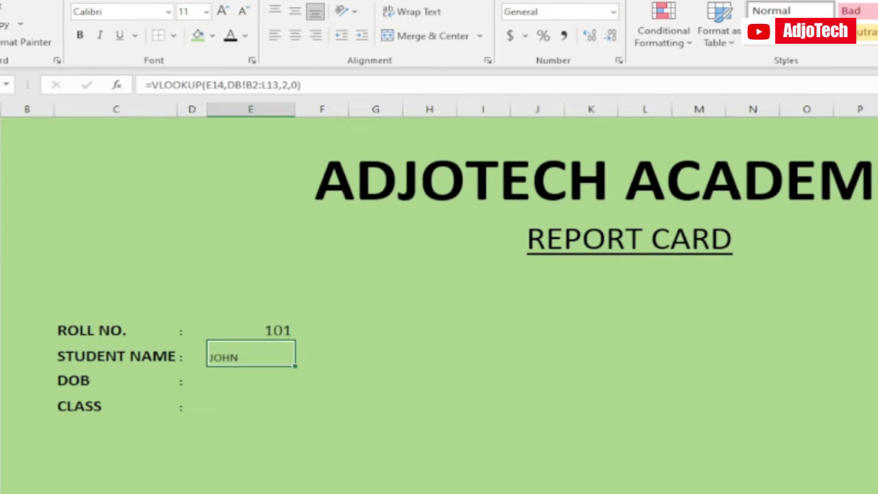
key("ctrl+Page_Down")
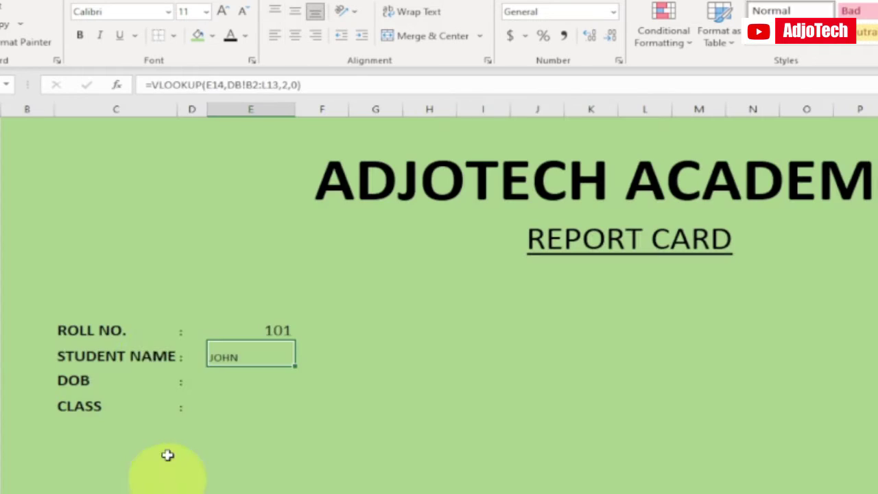
left_click(273, 331)
left_click(302, 332)
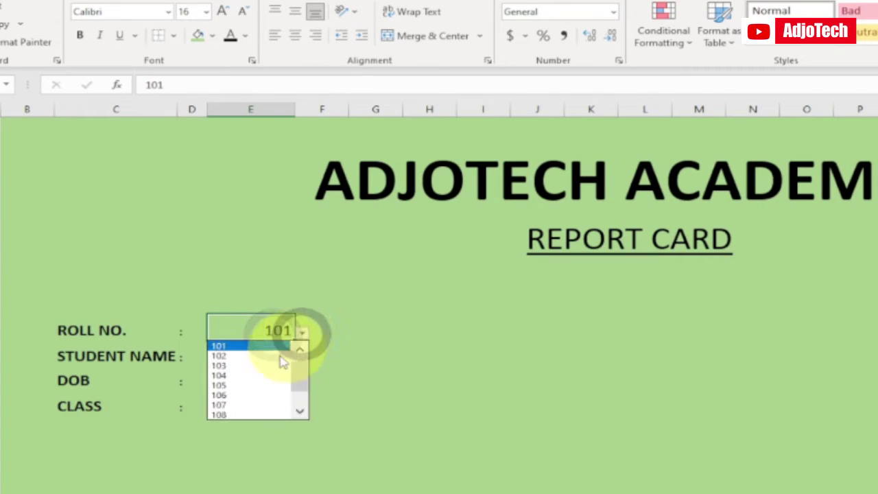
left_click(249, 356)
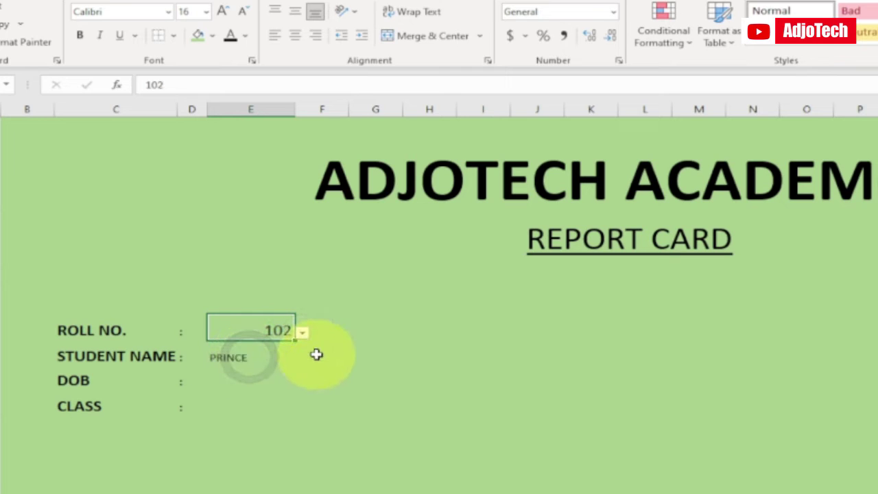
Make the table range in the E15 formula absolute, as DB!$B$2:$L$13, and check the edited formula
left_click(251, 357)
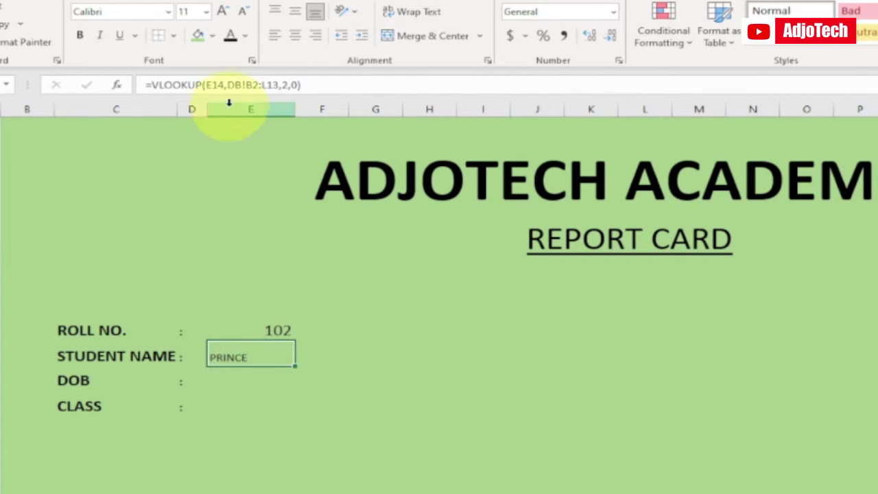
double_click(255, 356)
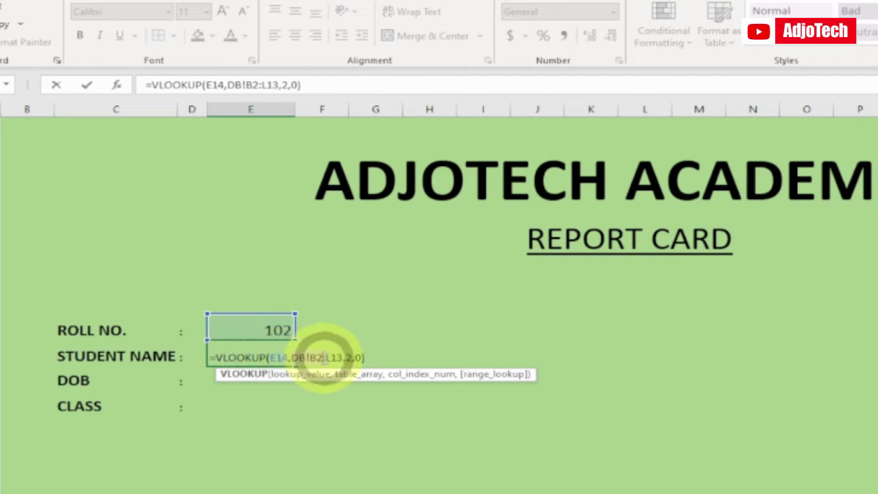
left_click(341, 357)
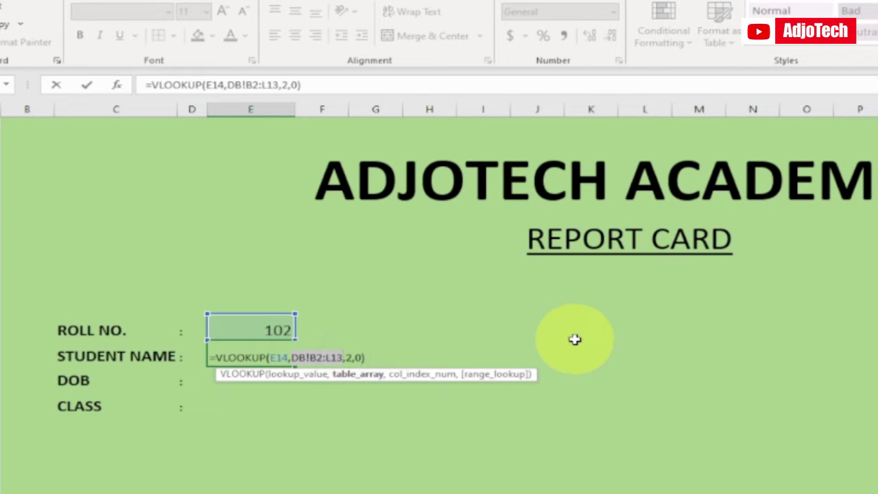
key("F4")
key("Return")
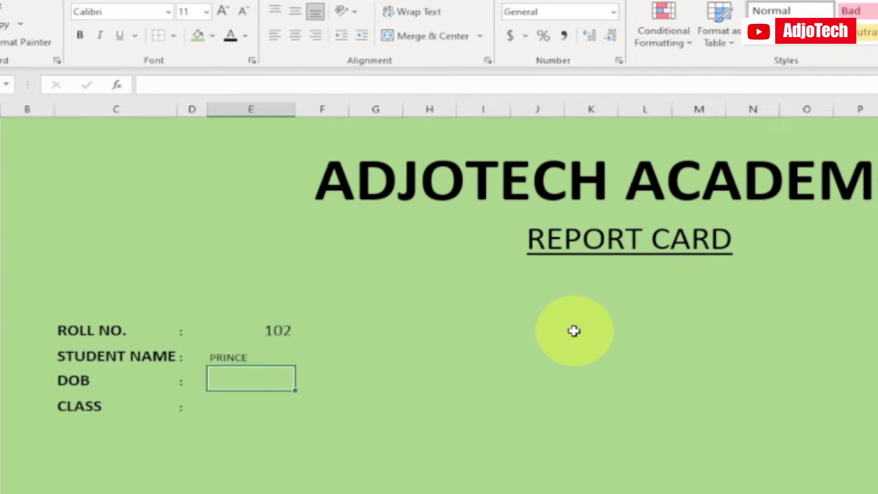
left_click(238, 354)
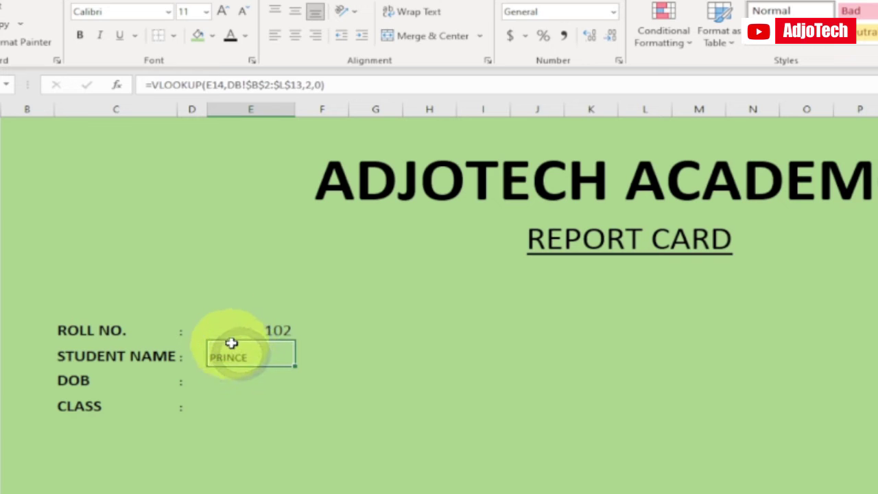
Center E14:E17 horizontally, align them to the middle vertically, and set their font size to 18
left_click_drag(239, 326, 244, 403)
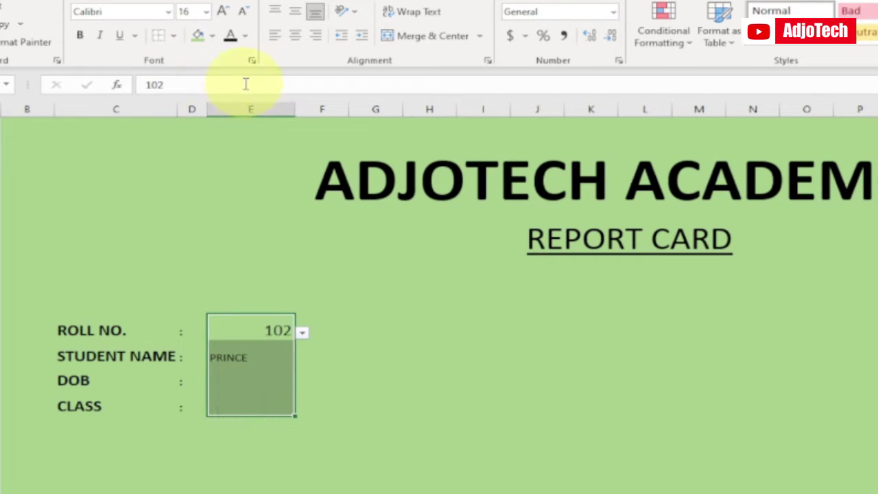
left_click(295, 36)
left_click(295, 11)
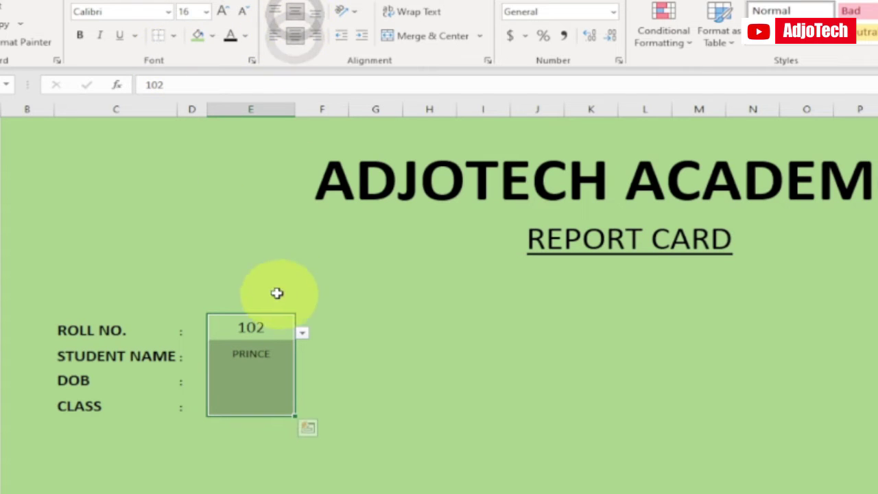
left_click(221, 12)
left_click(222, 12)
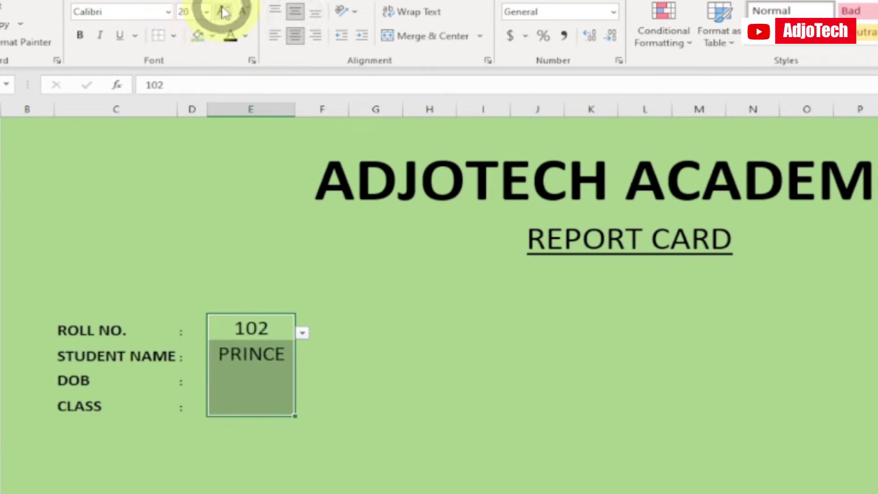
left_click(241, 12)
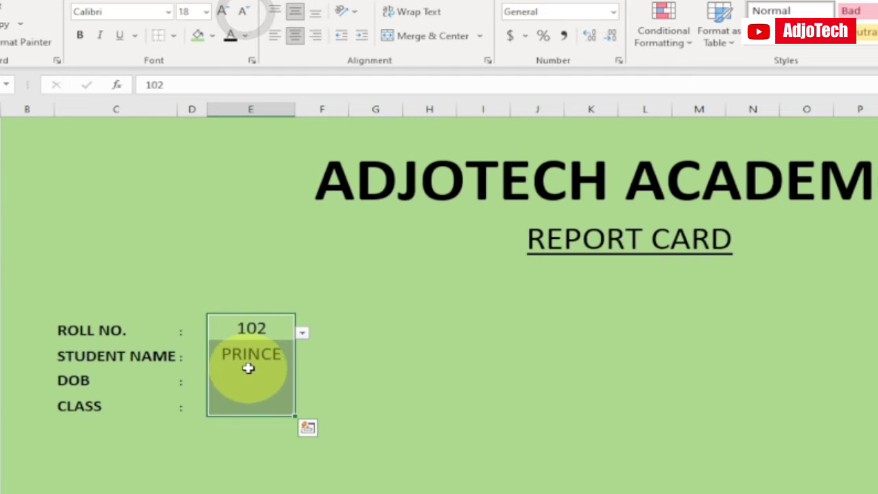
Copy the full VLOOKUP formula text from the STUDENT NAME cell E15, leaving the cell's formula intact
left_click(248, 370)
left_click(251, 355)
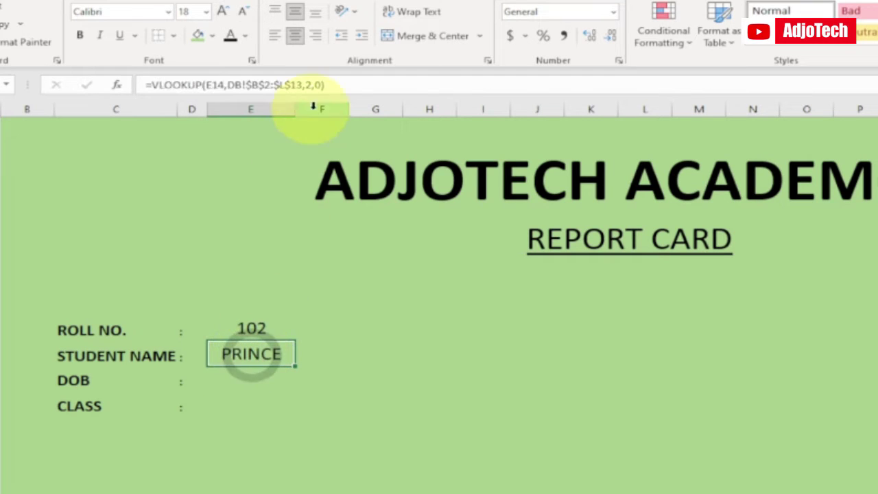
left_click_drag(332, 83, 144, 84)
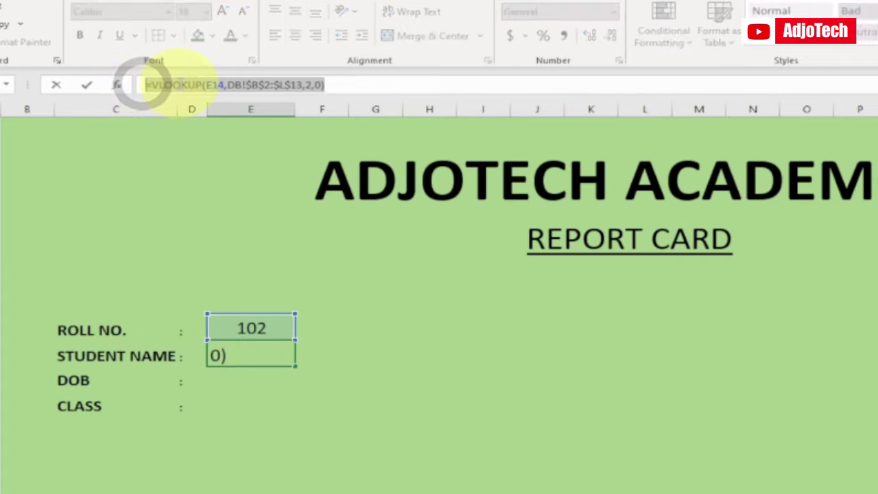
right_click(181, 85)
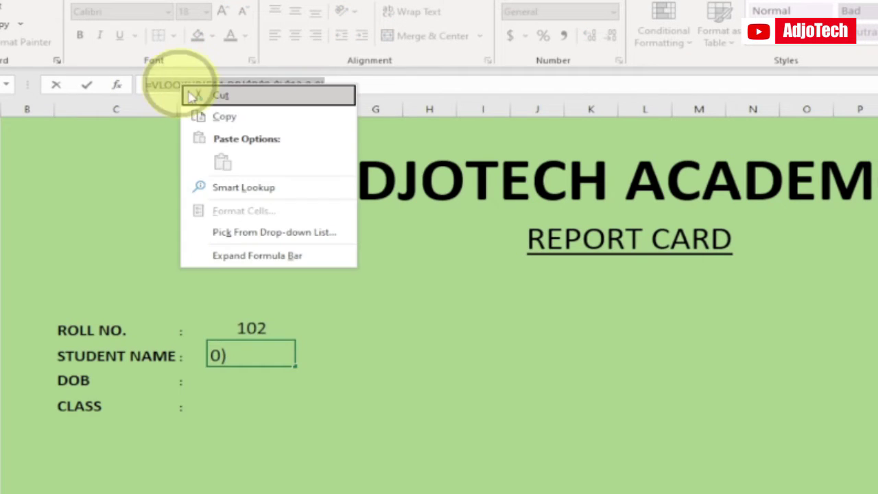
left_click(228, 117)
key("Return")
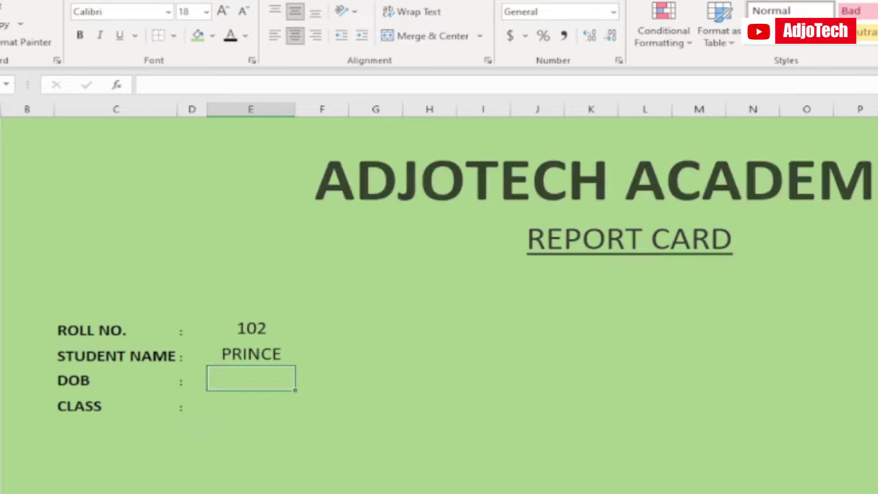
Paste the copied VLOOKUP formula into the DOB cell E16 and change its column index to the DB table's DOB column
key("ctrl+Page_Down")
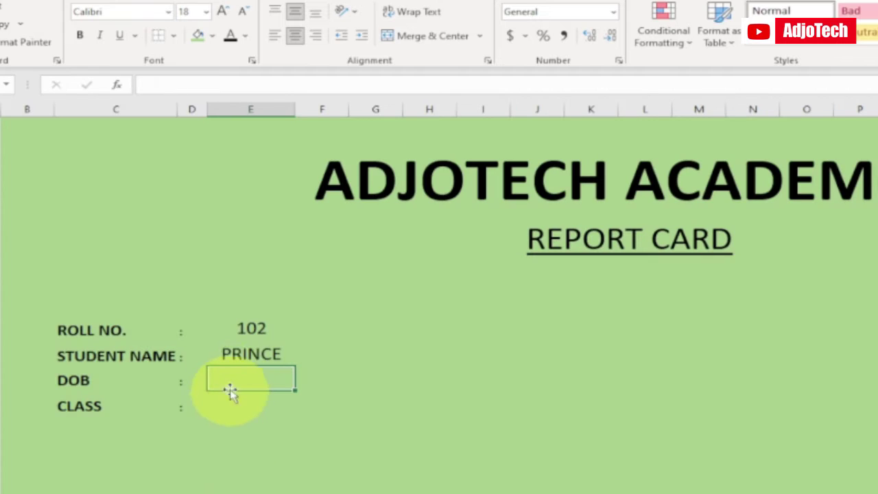
double_click(234, 377)
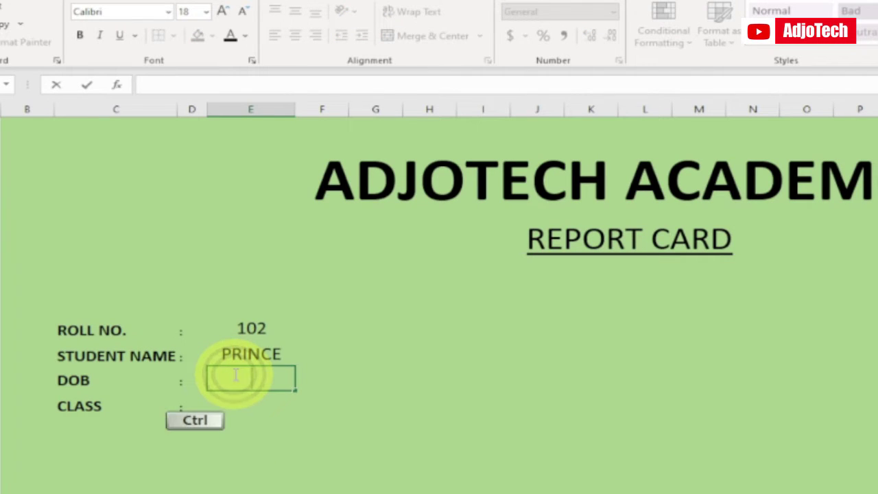
key("ctrl+v")
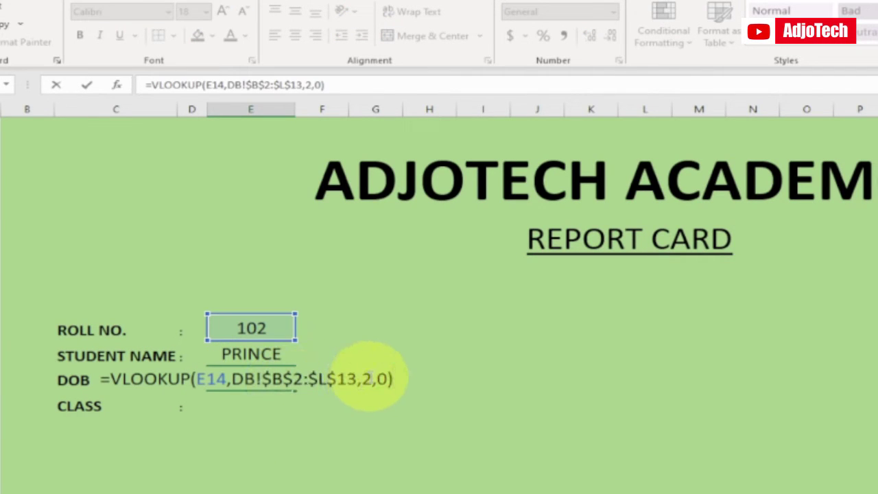
left_click(370, 379)
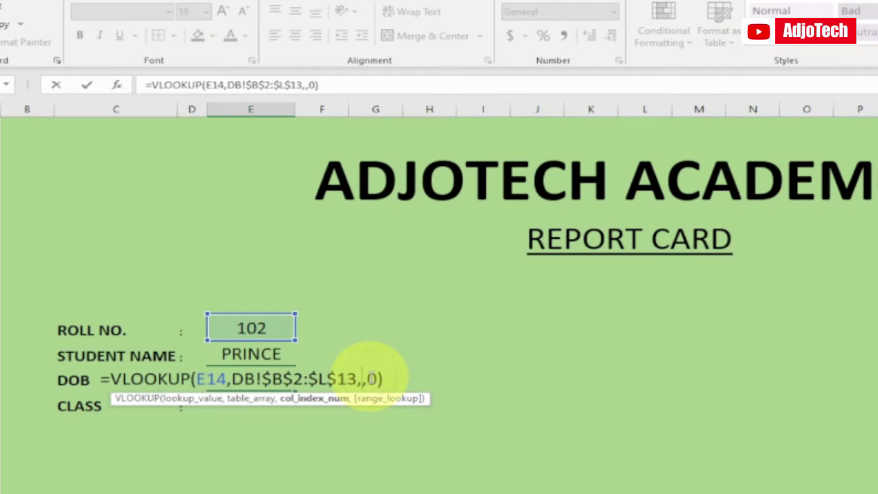
key("Return")
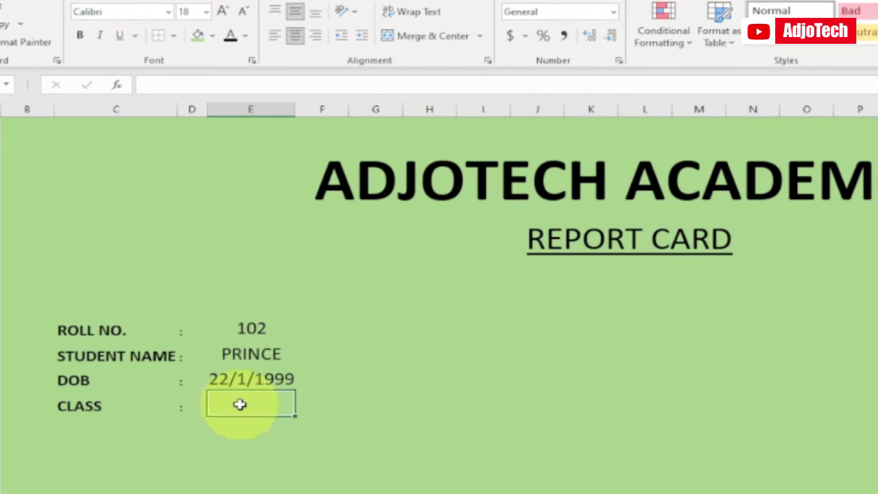
Paste the copied VLOOKUP formula into the CLASS cell E17 and change its column index to 4
double_click(239, 405)
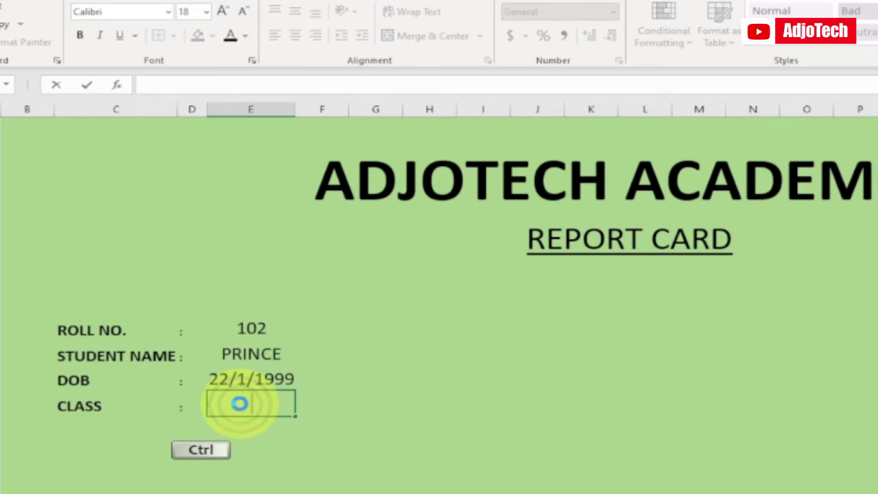
key("ctrl+v")
left_click(371, 403)
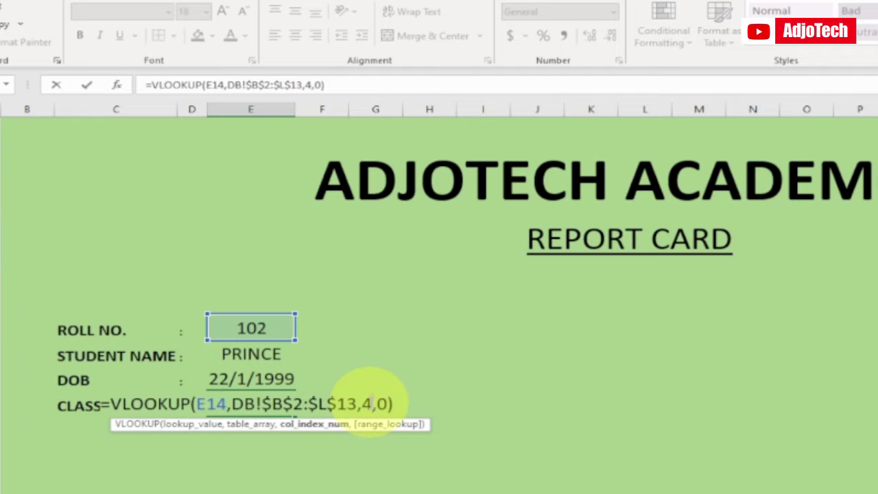
key("Return")
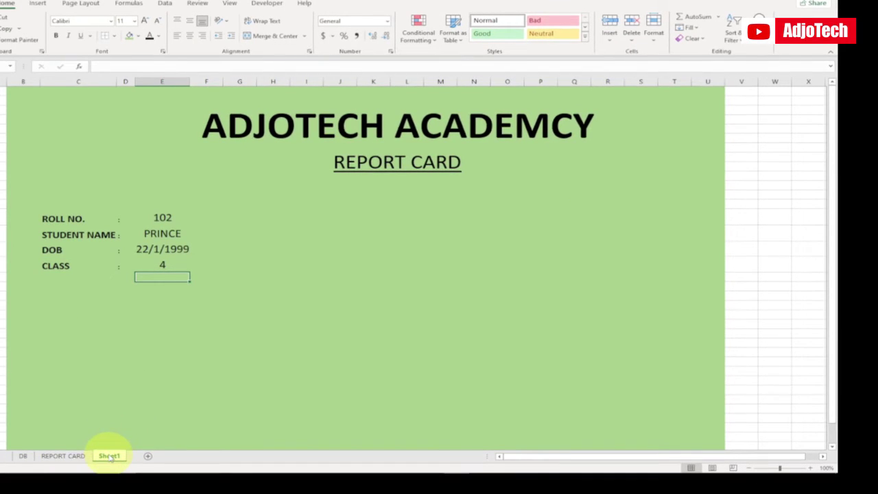
Rename Sheet1 as REPORT
right_click(110, 457)
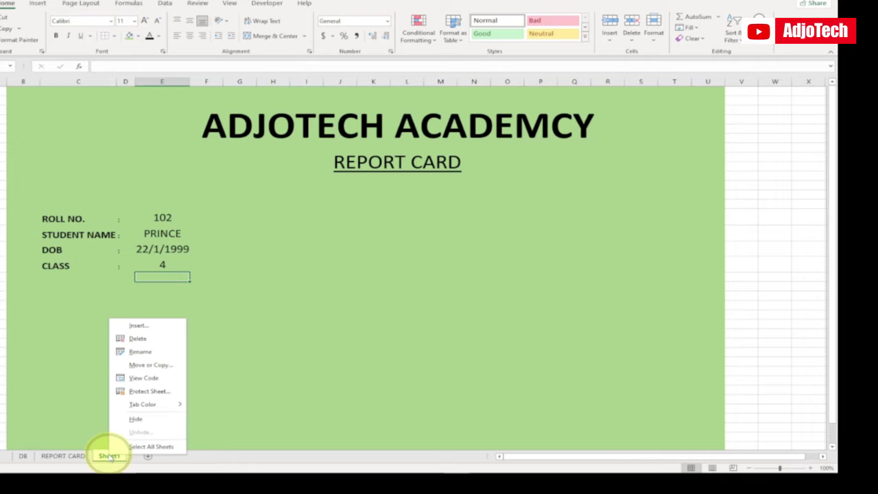
left_click(141, 351)
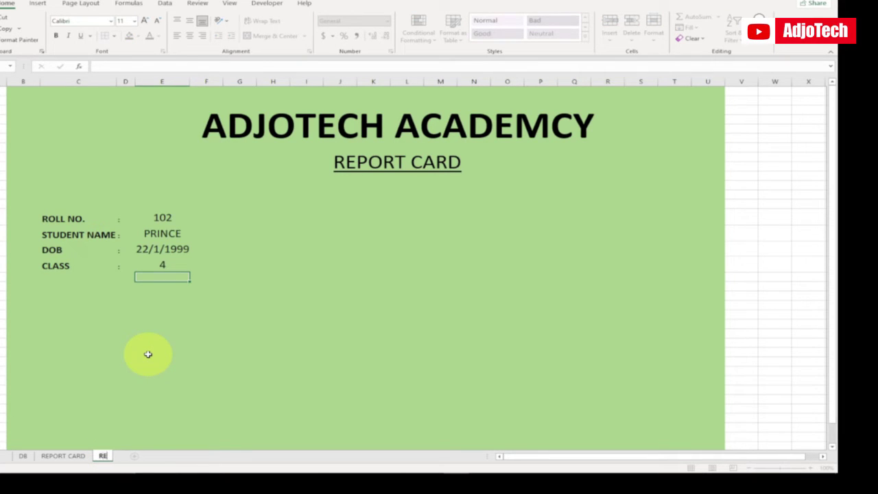
key("Return")
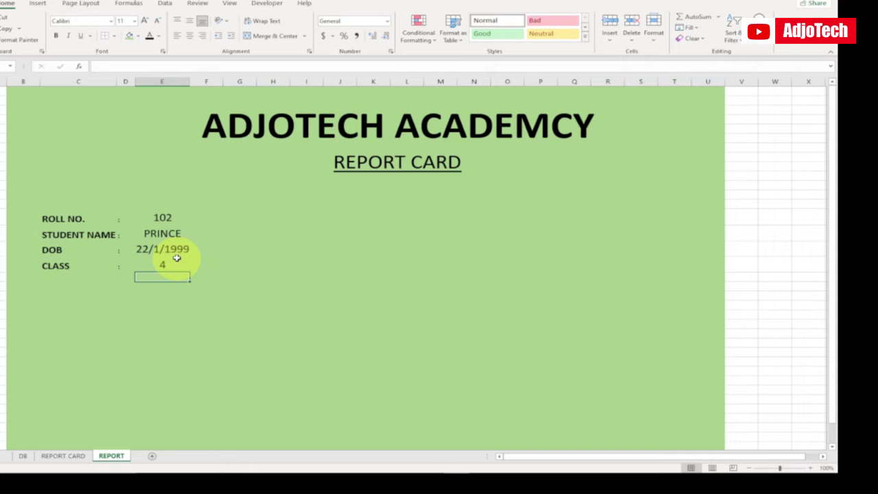
Test the student lookups by choosing roll numbers 103, 106, 104, 111 and 107 in turn from the dropdown in E14
left_click(162, 218)
left_click(195, 220)
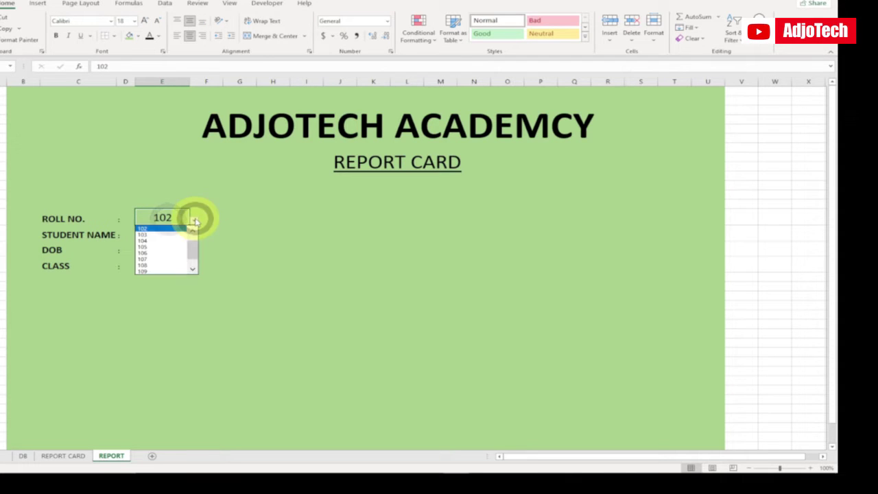
left_click(154, 236)
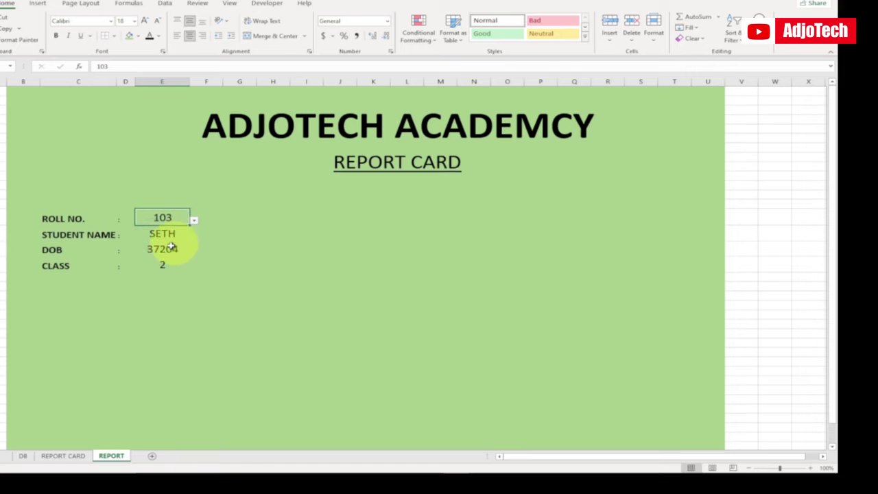
left_click(195, 221)
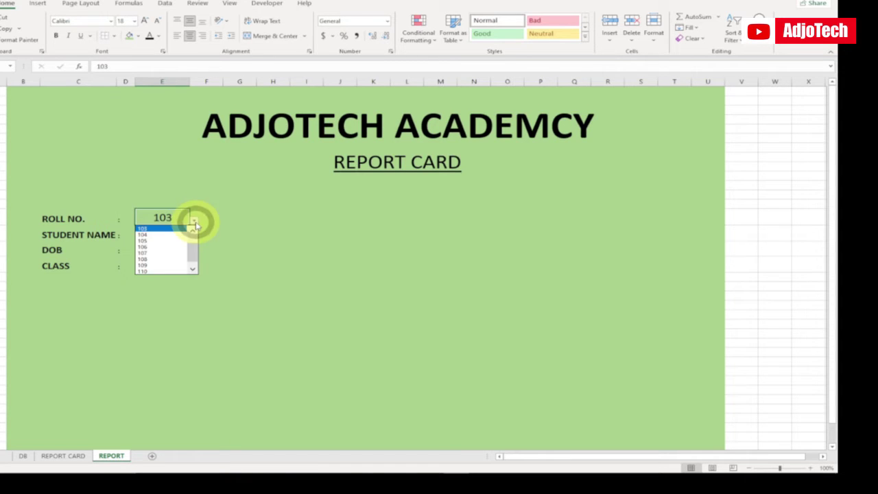
left_click(163, 258)
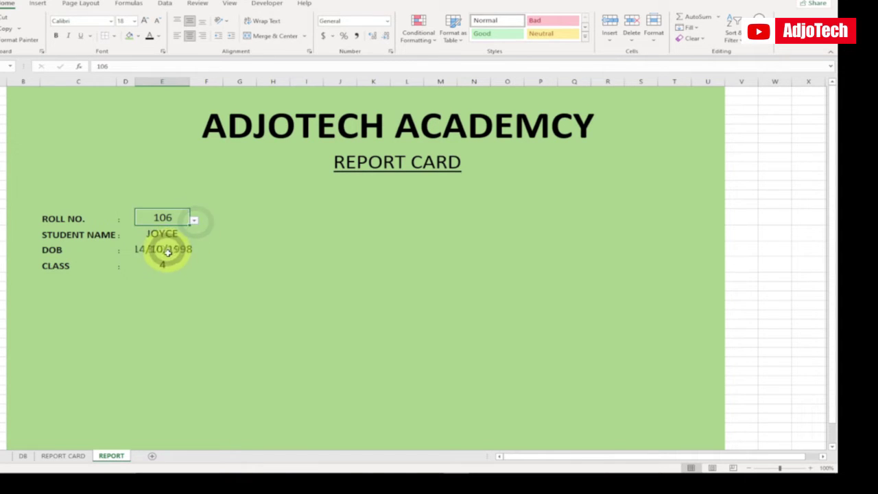
left_click(195, 220)
left_click(163, 228)
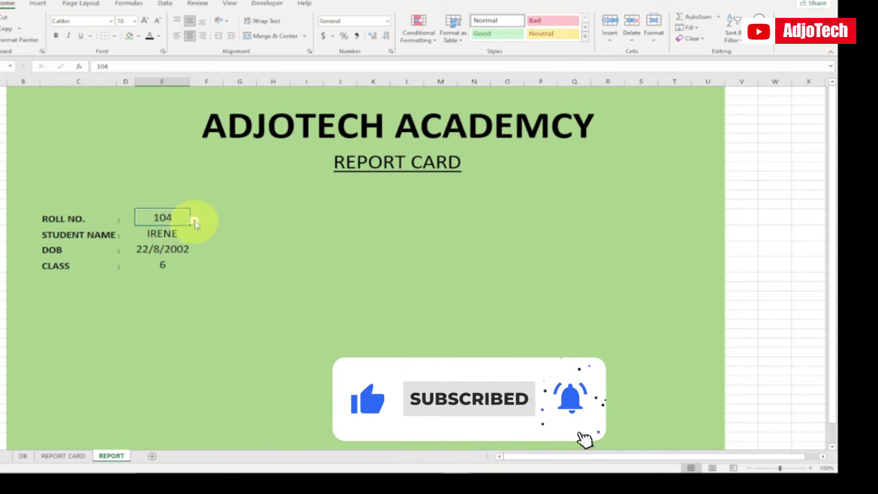
left_click(194, 220)
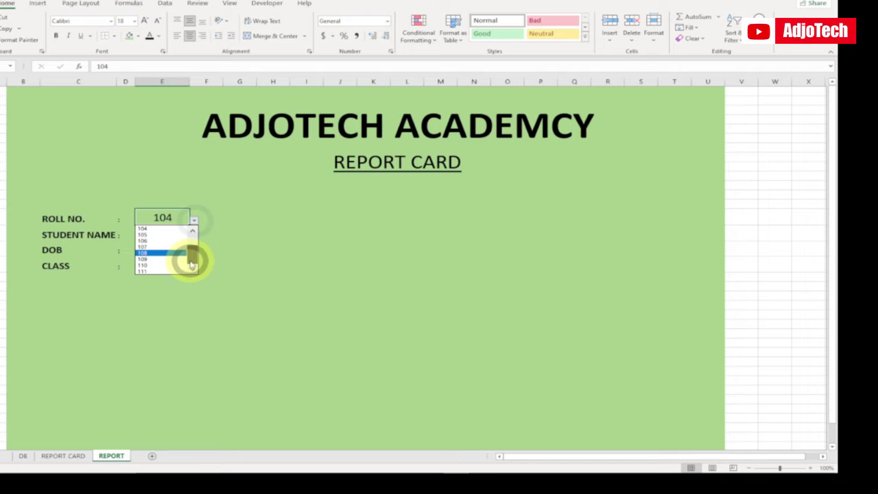
left_click(145, 270)
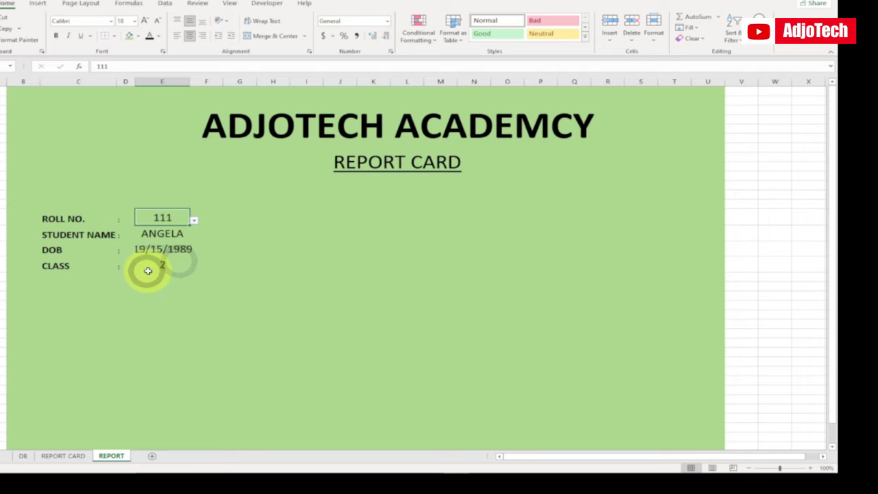
left_click(194, 219)
left_click(167, 245)
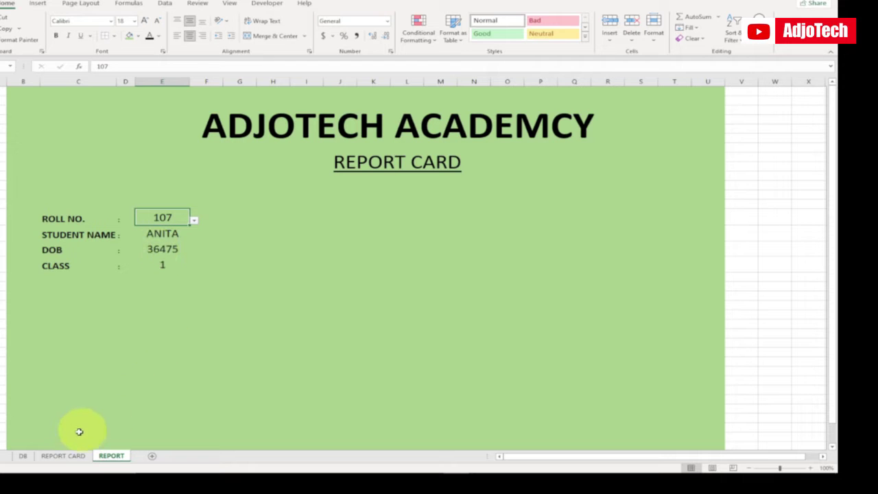
Check the DOB entry for roll number 107 on the DB sheet and set the REPORT sheet's roll number to 109
left_click(23, 456)
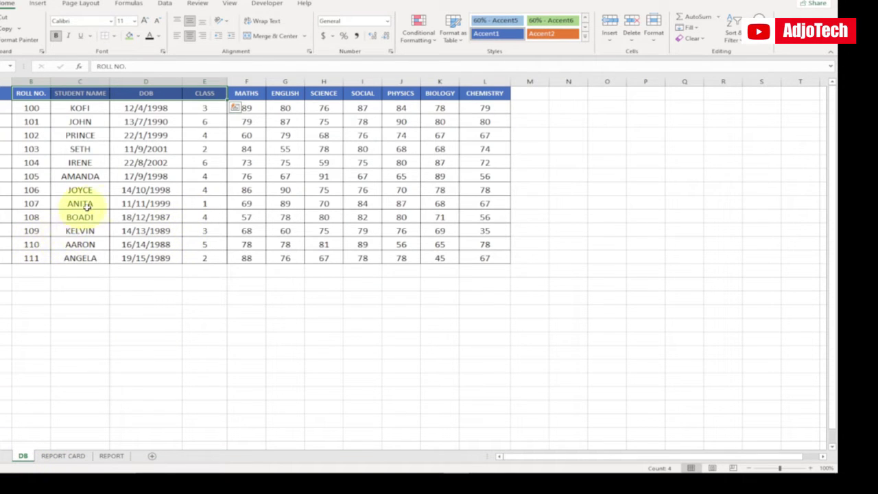
left_click(131, 203)
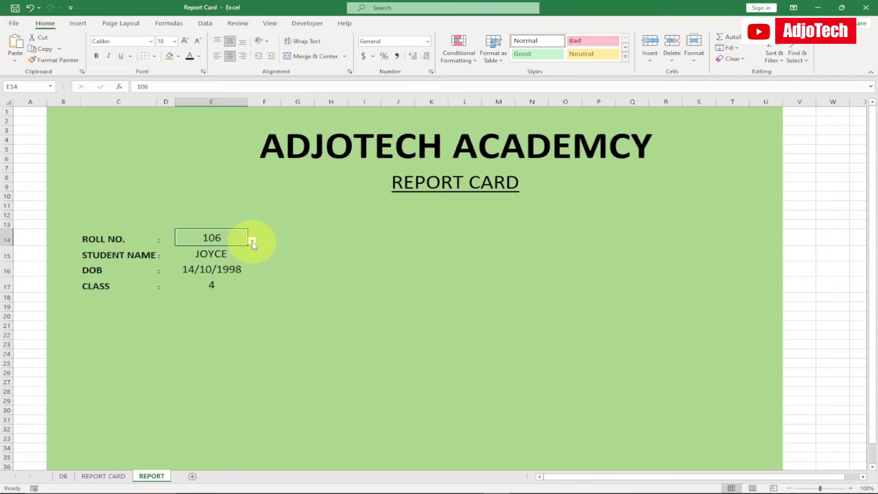
left_click(251, 241)
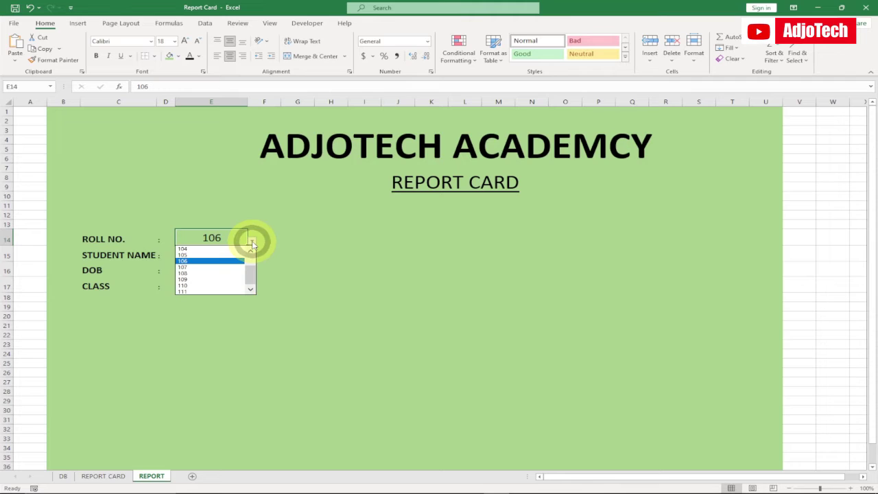
left_click(200, 281)
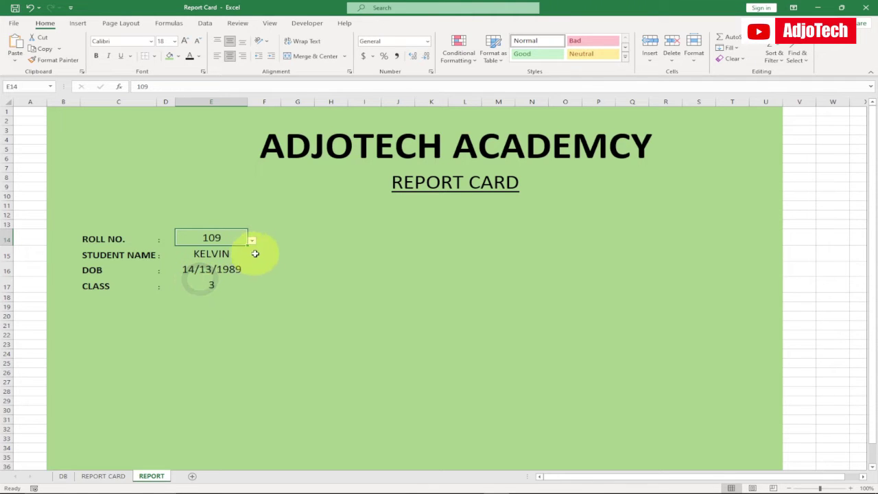
Copy the SUBJECT to GRADE header row E16:J16 from the REPORT CARD sheet and paste it at E20 on the REPORT sheet
left_click(107, 475)
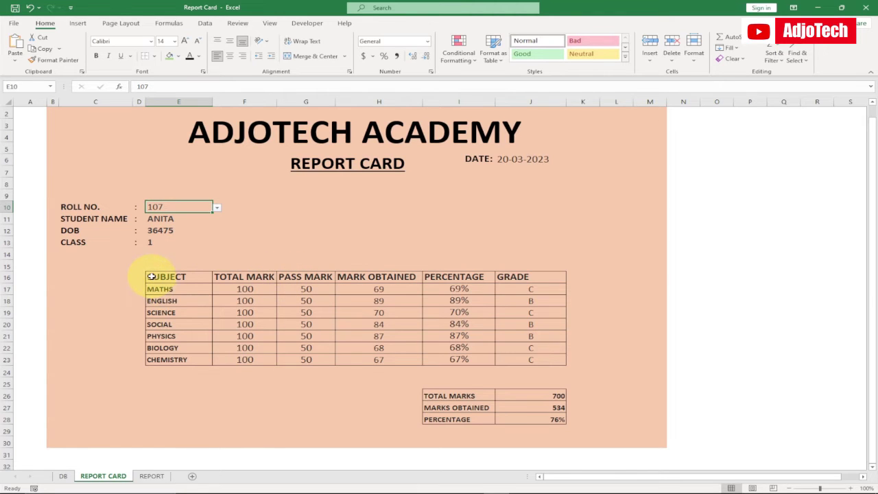
left_click_drag(151, 276, 508, 282)
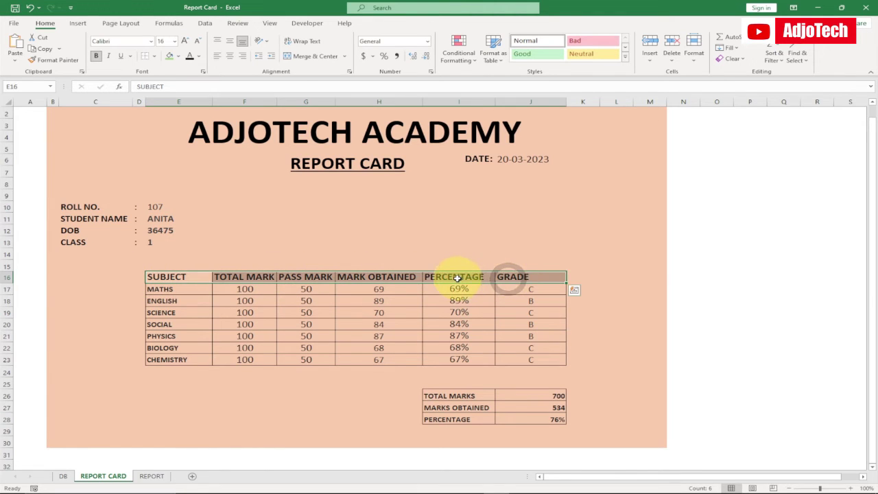
right_click(458, 278)
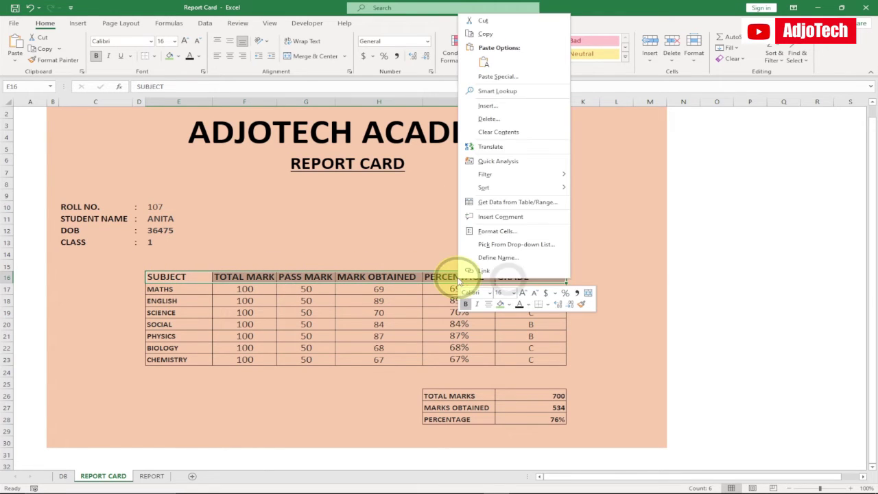
left_click(485, 34)
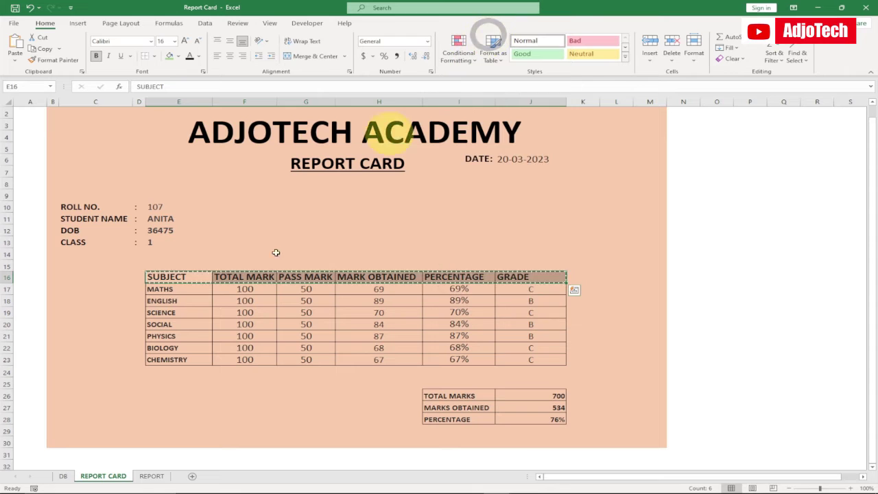
left_click(151, 475)
left_click_drag(213, 316, 655, 316)
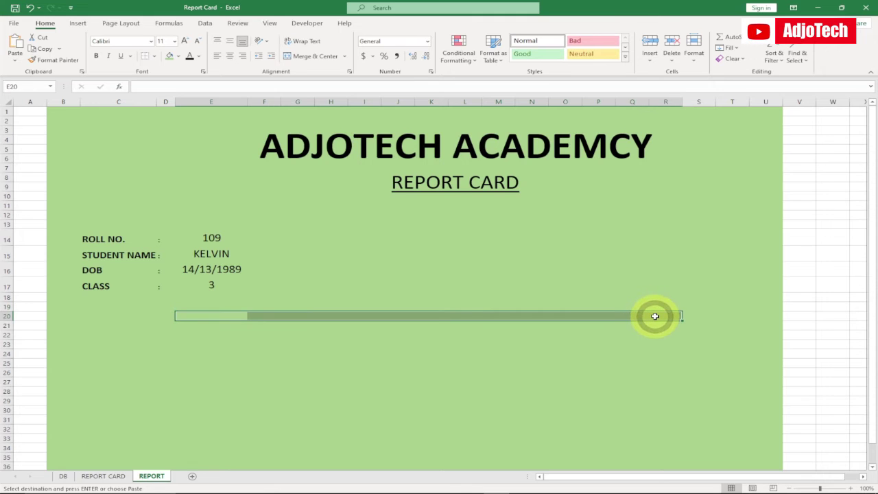
key("ctrl+v")
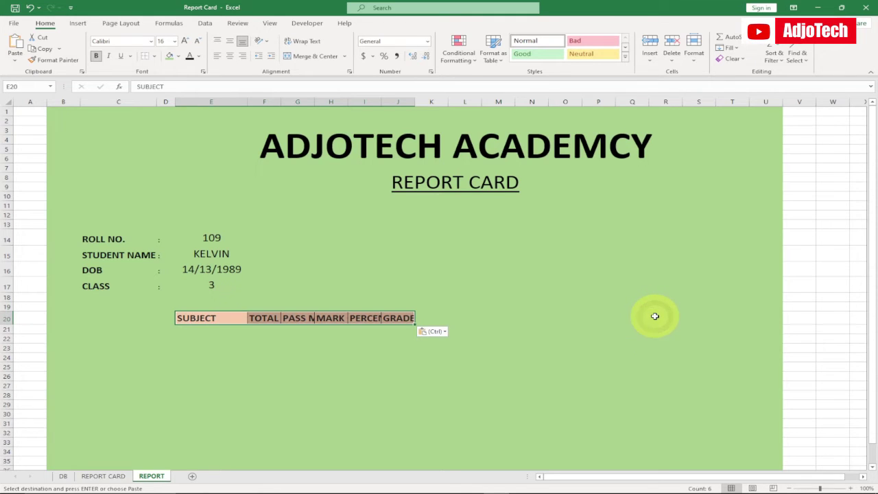
Widen columns F through J so the TOTAL MARK, PASS MARK, MARK OBTAINED, PERCENTAGE and GRADE headers fit in full
left_click(273, 317)
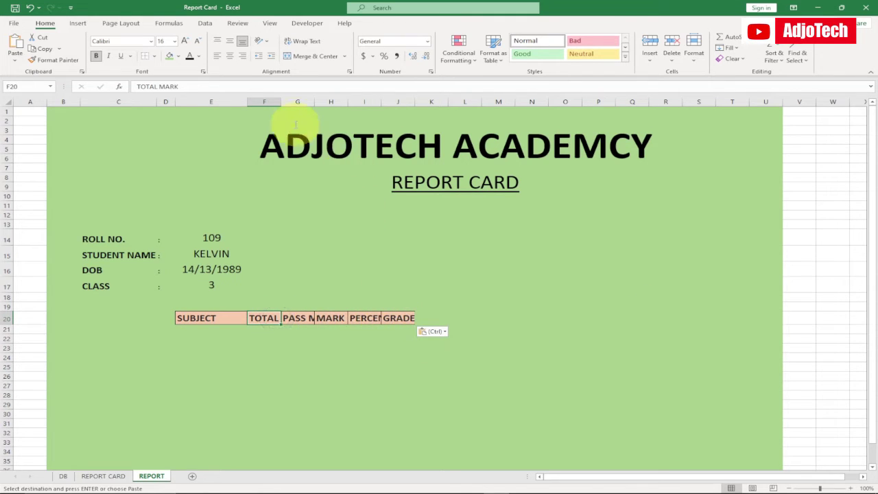
left_click_drag(280, 101, 313, 100)
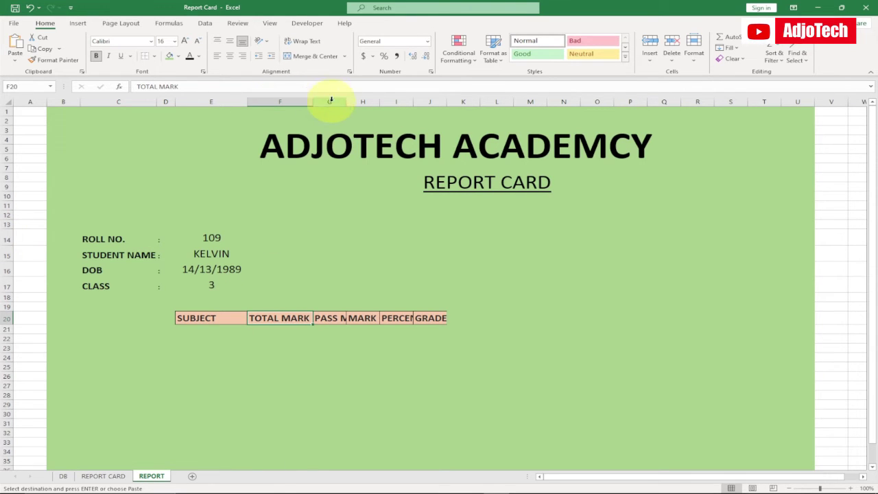
left_click(331, 101)
left_click_drag(345, 100, 533, 101)
left_click(400, 101)
left_click(469, 315)
left_click(550, 100)
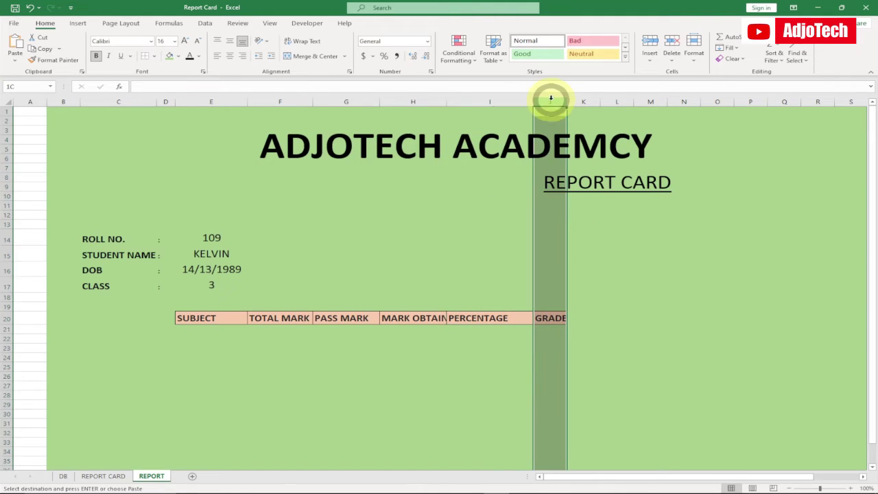
left_click_drag(564, 101, 609, 102)
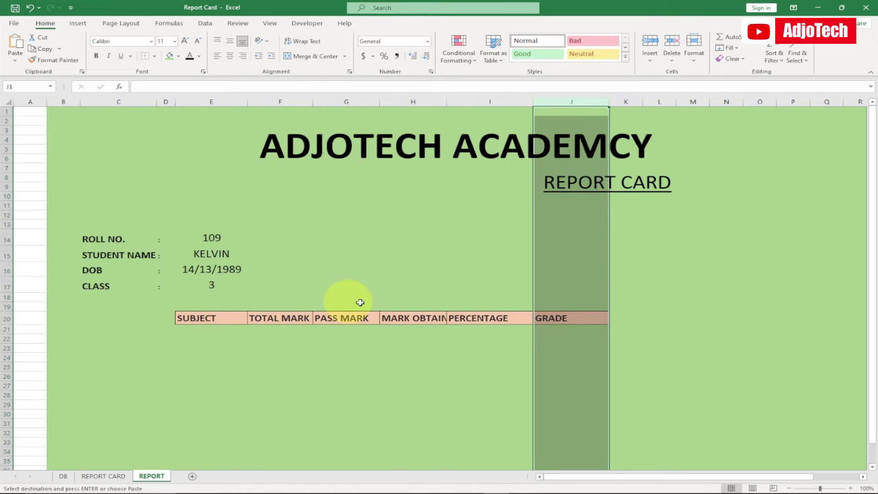
left_click(402, 101)
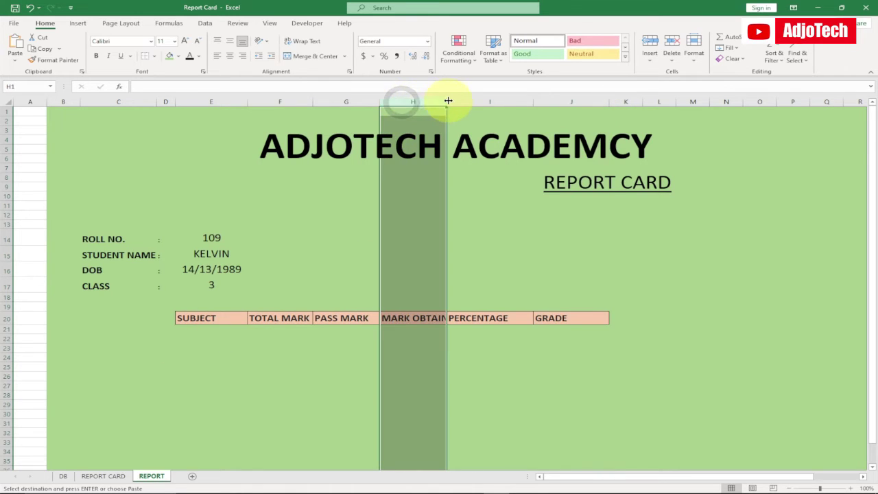
left_click_drag(446, 101, 469, 100)
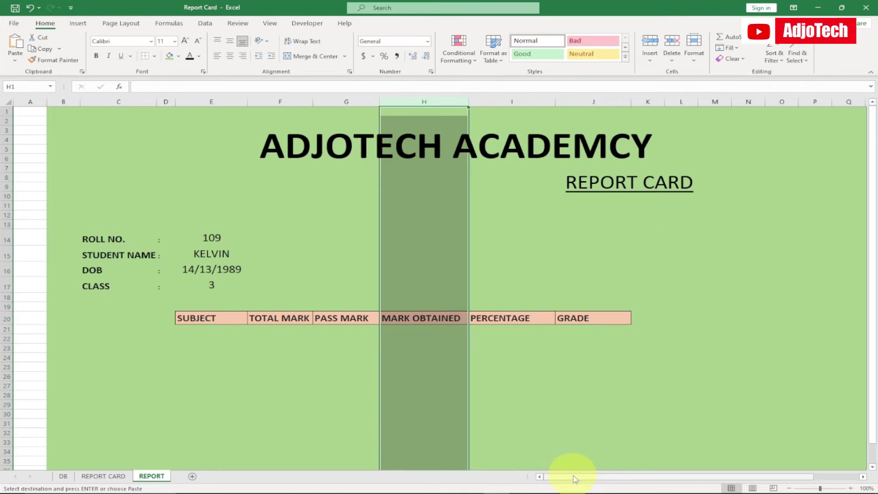
Widen column M and delete it to narrow the green report card area
left_click_drag(568, 475, 613, 475)
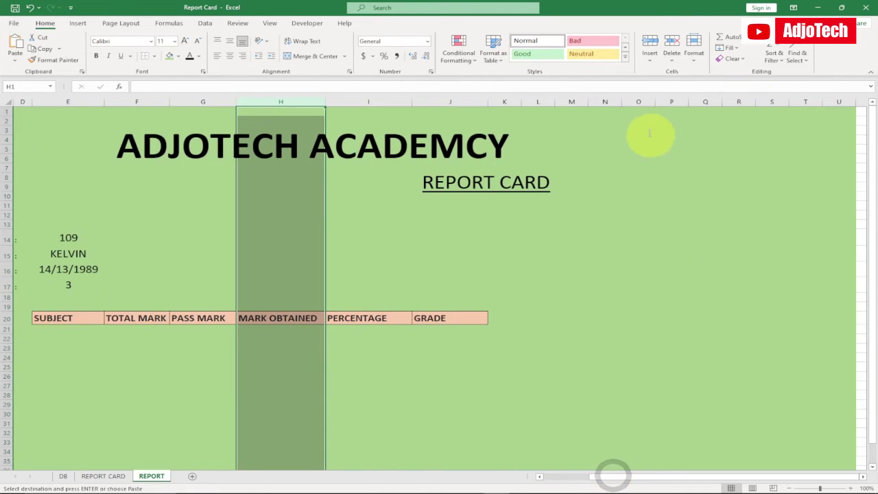
left_click_drag(672, 203, 814, 429)
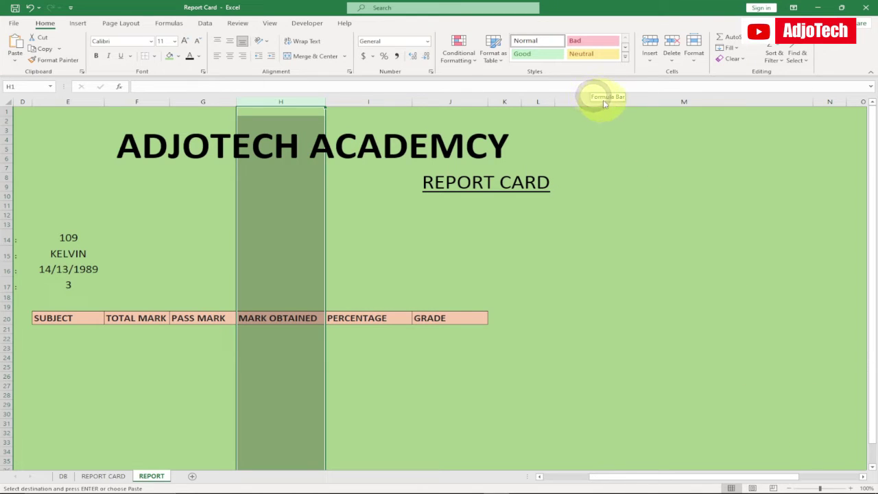
left_click(653, 101)
right_click(654, 99)
left_click(676, 190)
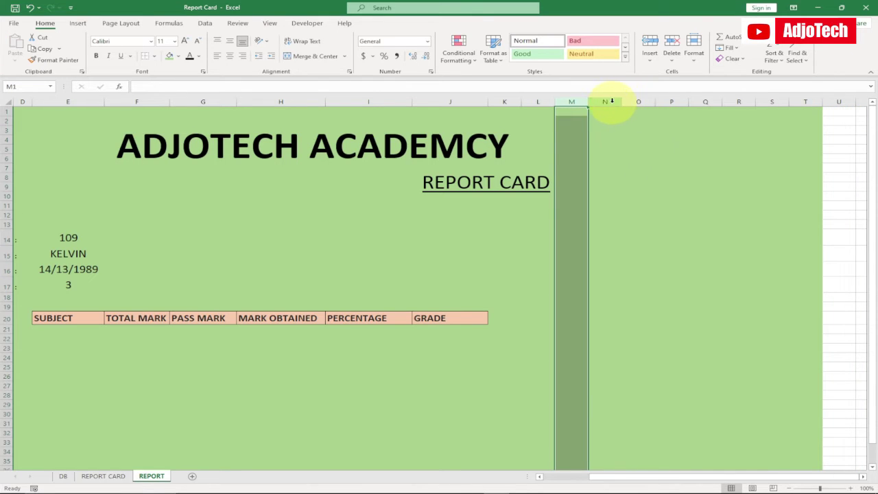
Delete columns N through T to remove the excess green background beyond column M
left_click(612, 101)
left_click(645, 101, "ctrl")
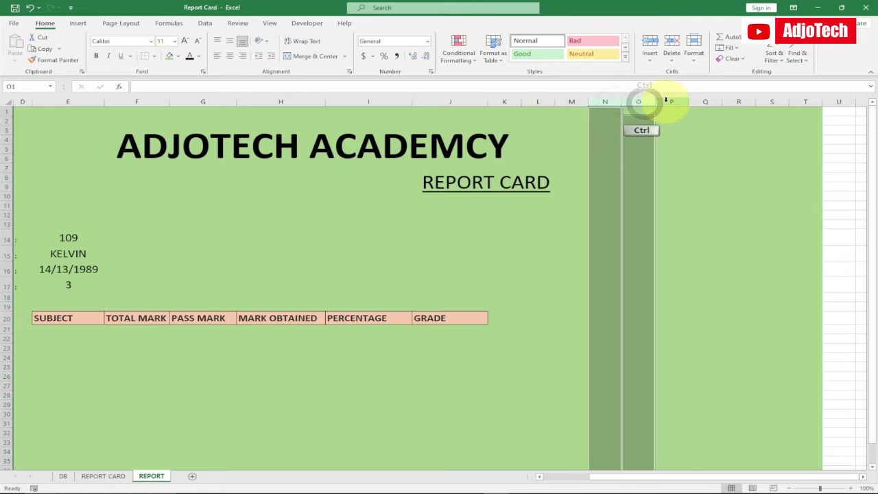
left_click(668, 102, "ctrl")
left_click(699, 102, "ctrl")
left_click(731, 103, "ctrl")
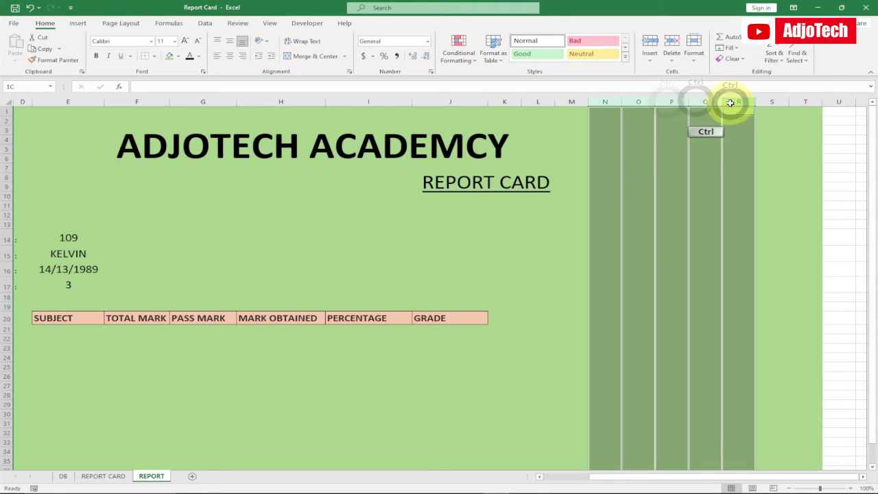
left_click(769, 102, "ctrl")
left_click(802, 101, "ctrl")
right_click(712, 101)
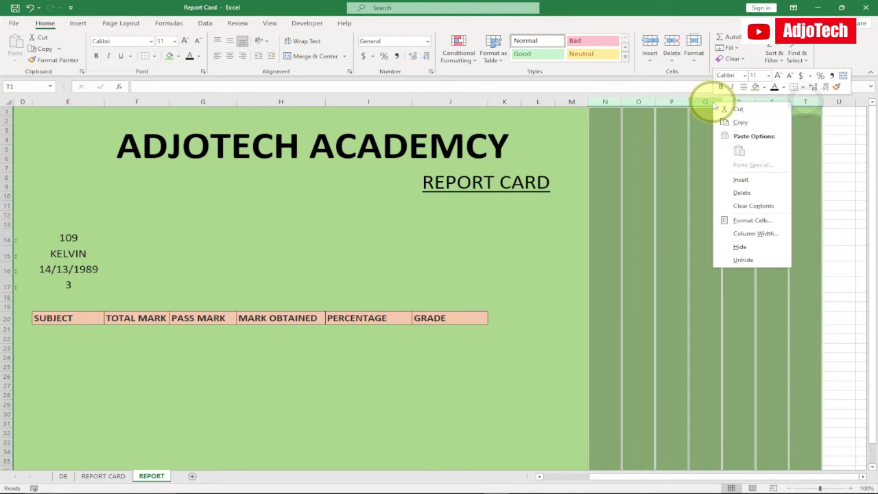
left_click(734, 190)
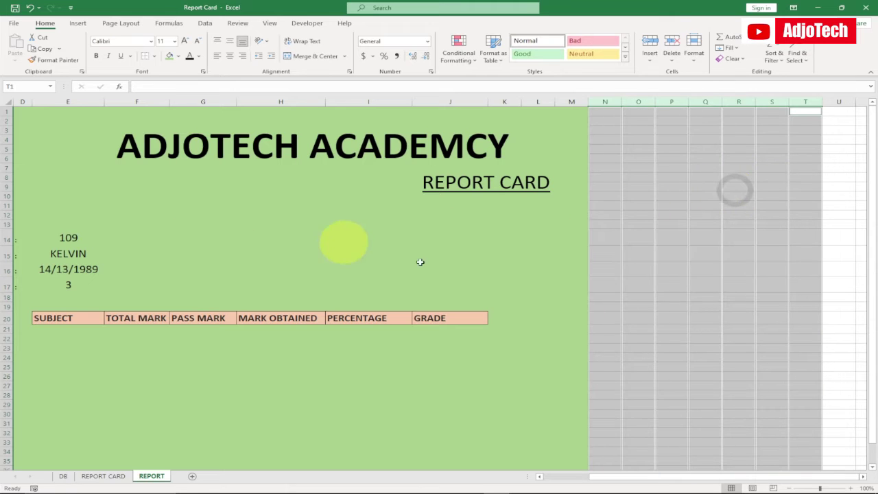
left_click_drag(612, 477, 572, 476)
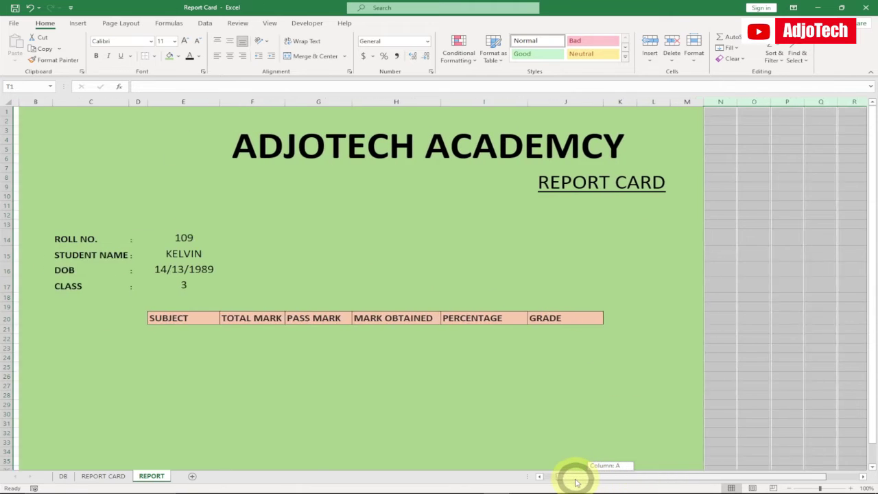
Fill the SUBJECT to GRADE header row E20:J20 with the report card's green background colour
left_click(555, 403)
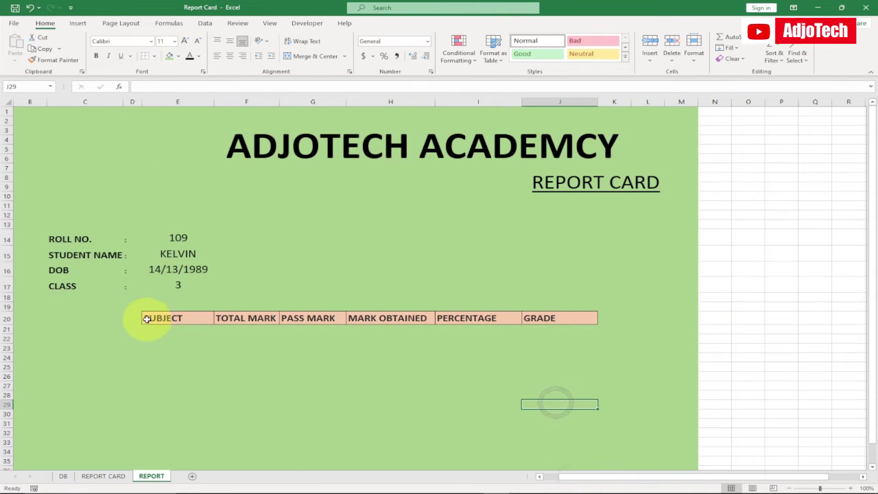
left_click_drag(147, 319, 567, 319)
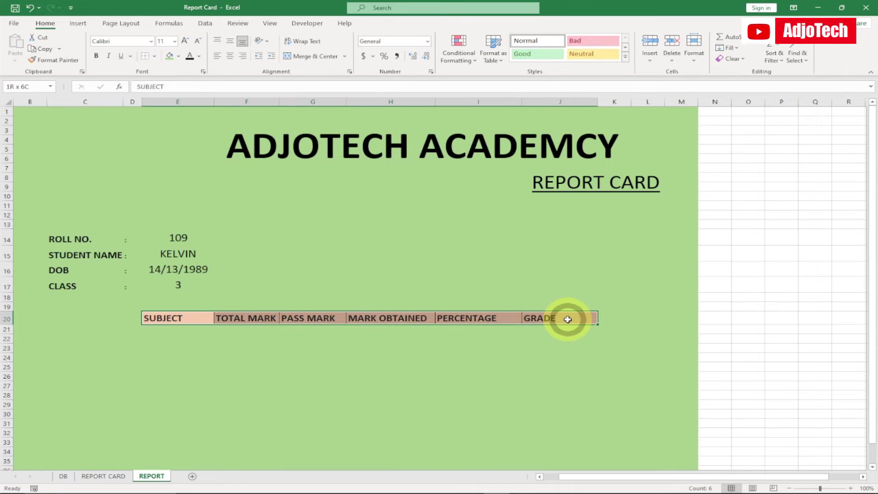
left_click(170, 55)
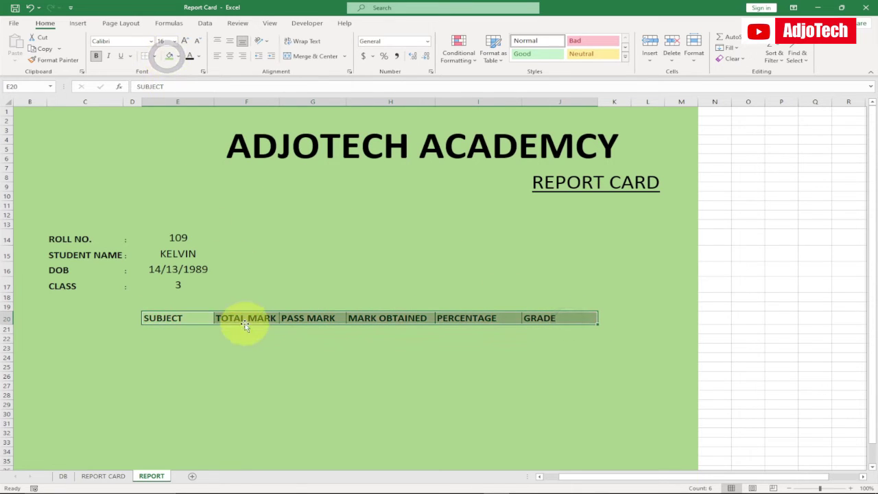
Copy the subject names MATHS to CHEMISTRY (F1:L1) from the DB sheet and paste them as transposed values at E21 on the REPORT sheet
left_click(102, 476)
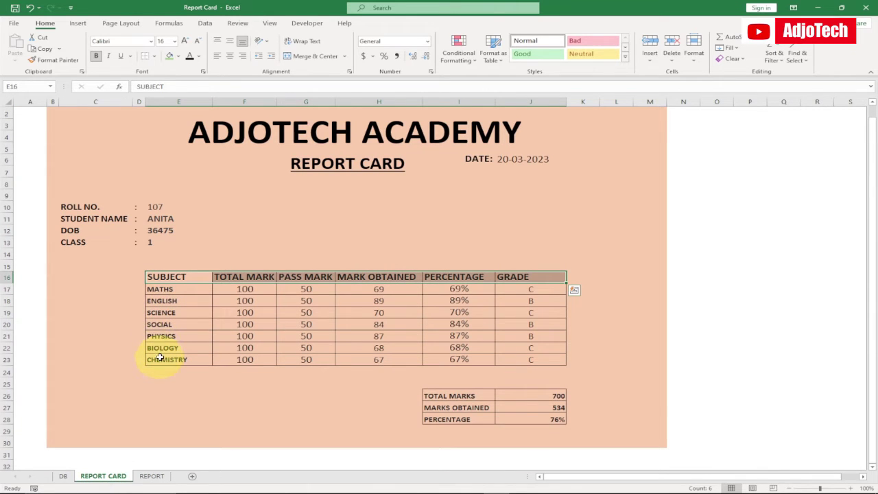
left_click(63, 476)
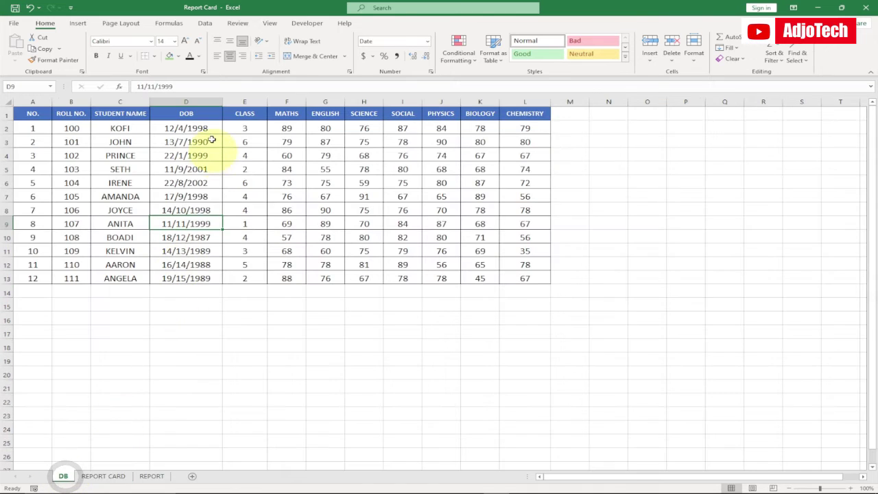
left_click_drag(278, 113, 526, 116)
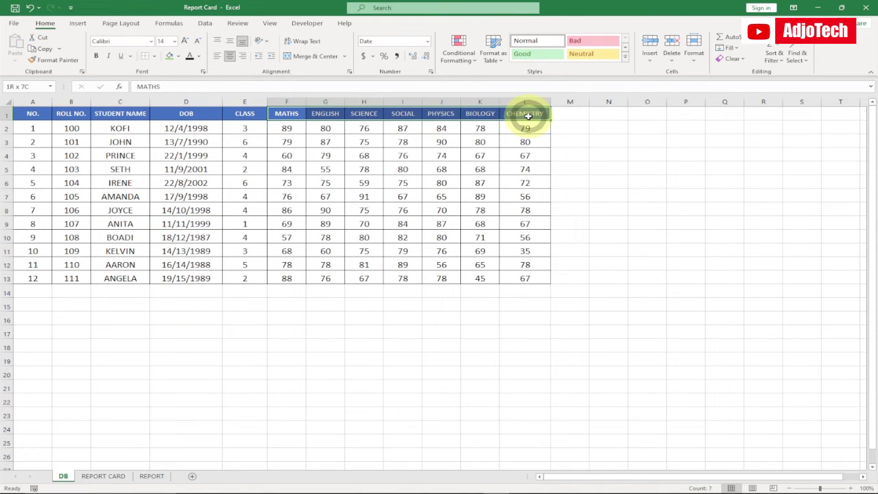
right_click(436, 117)
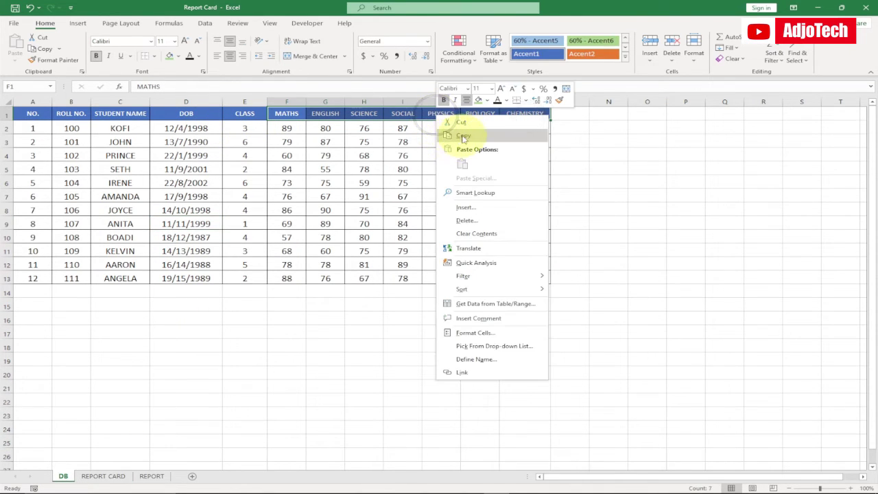
left_click(463, 136)
left_click(152, 476)
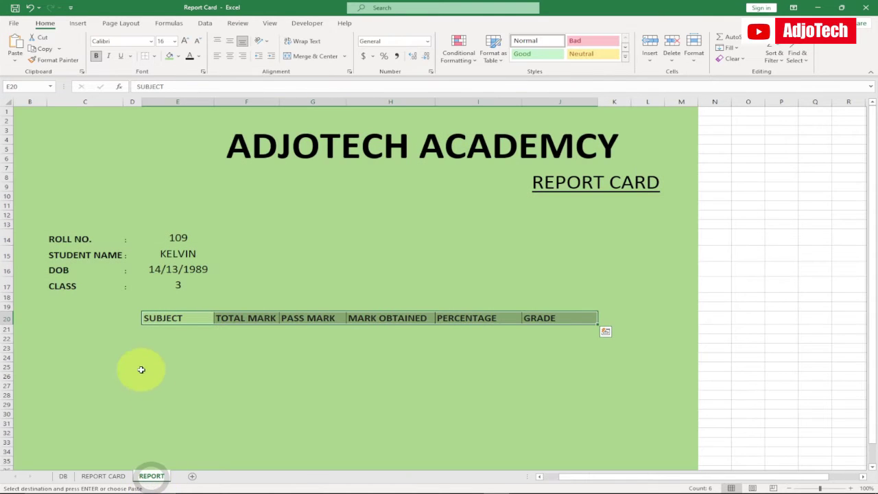
left_click(152, 330)
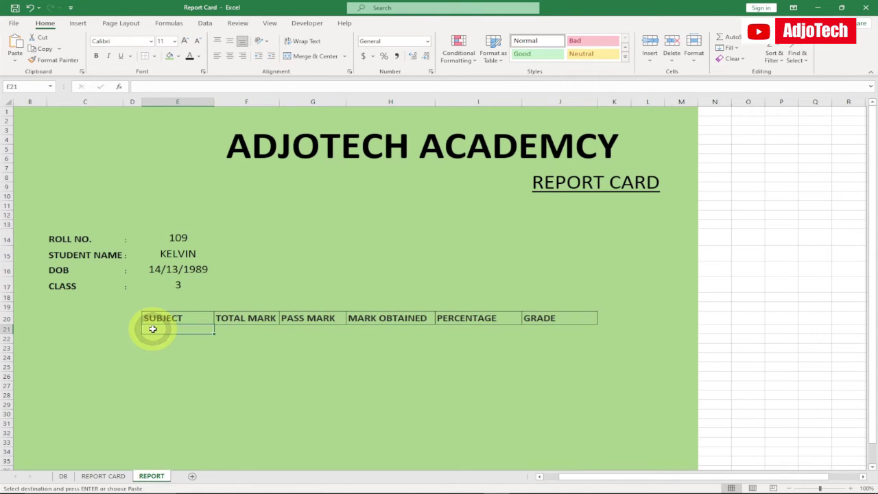
right_click(152, 330)
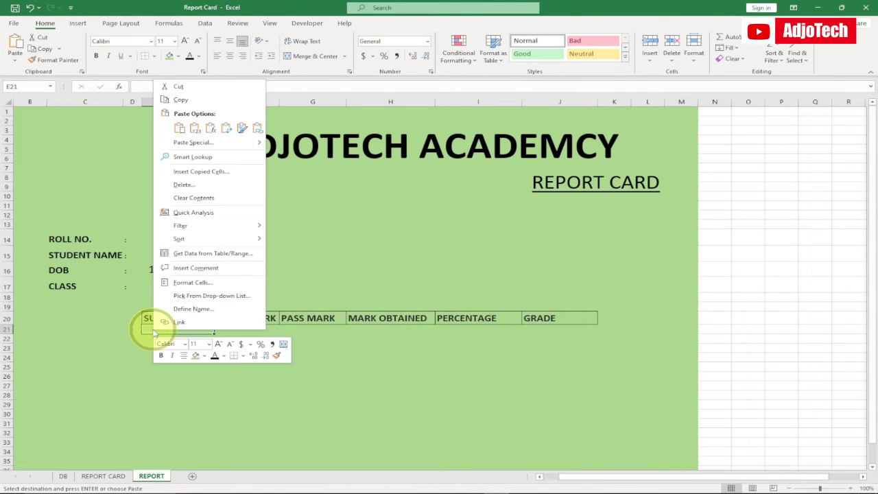
left_click(193, 146)
left_click(112, 109)
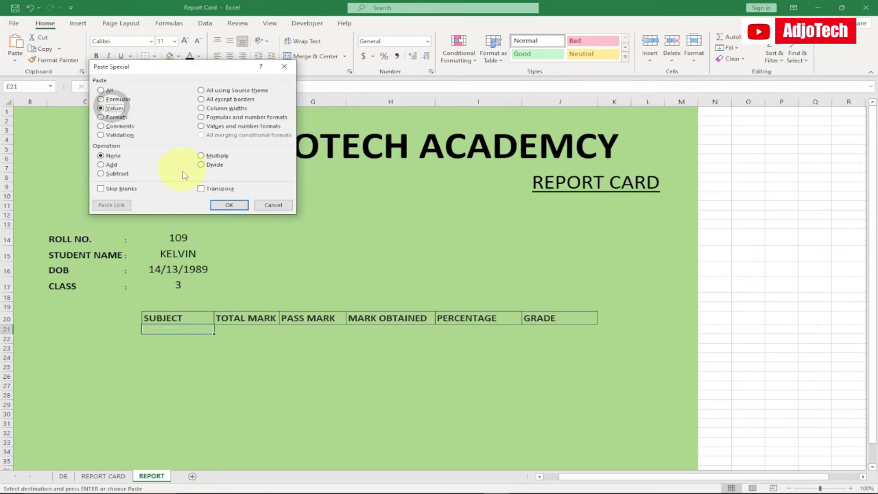
left_click(205, 188)
left_click(227, 206)
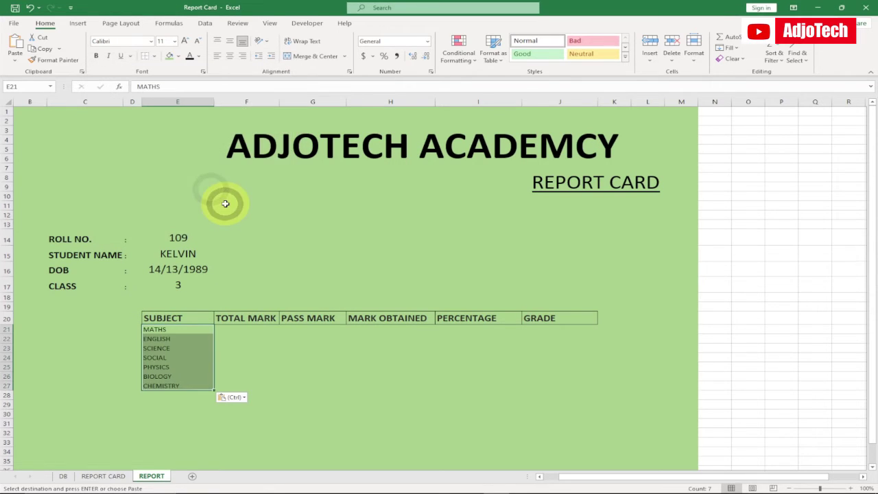
Set the subject names in E21:E27 to font size 14 and make them bold
left_click(184, 43)
left_click(185, 42)
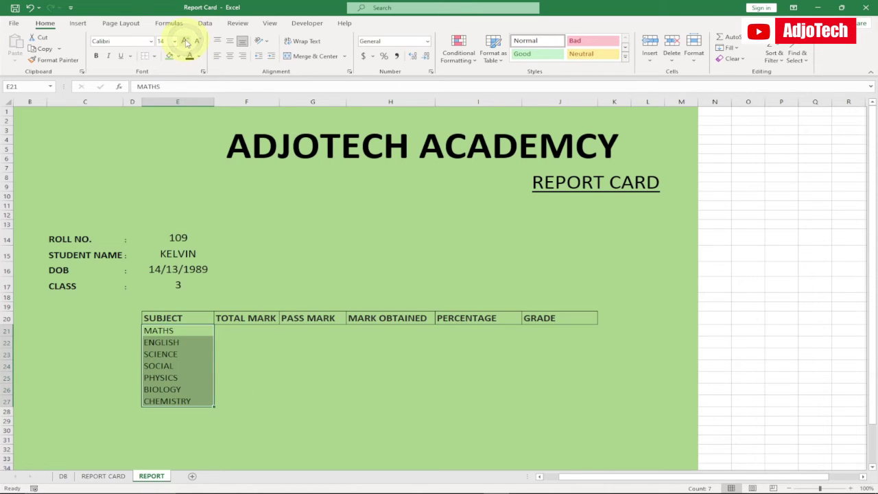
left_click(97, 56)
left_click(186, 353)
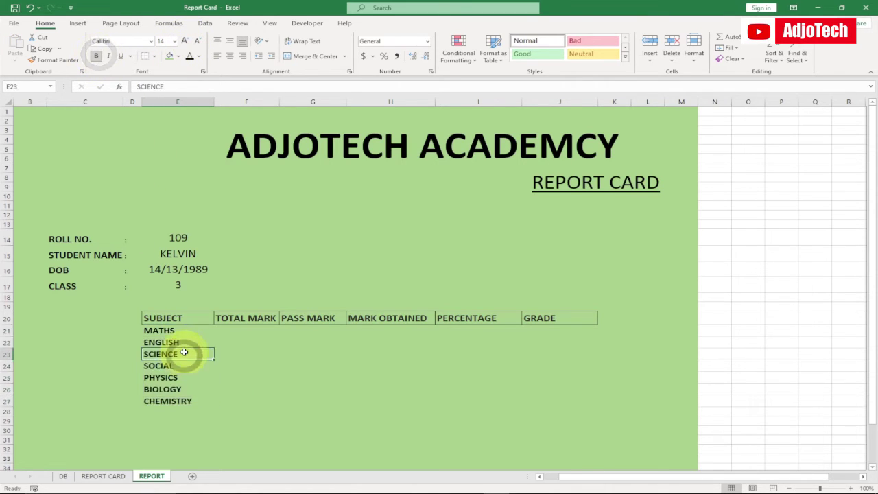
Apply all borders to the marks table range E20:J27
left_click_drag(148, 319, 540, 402)
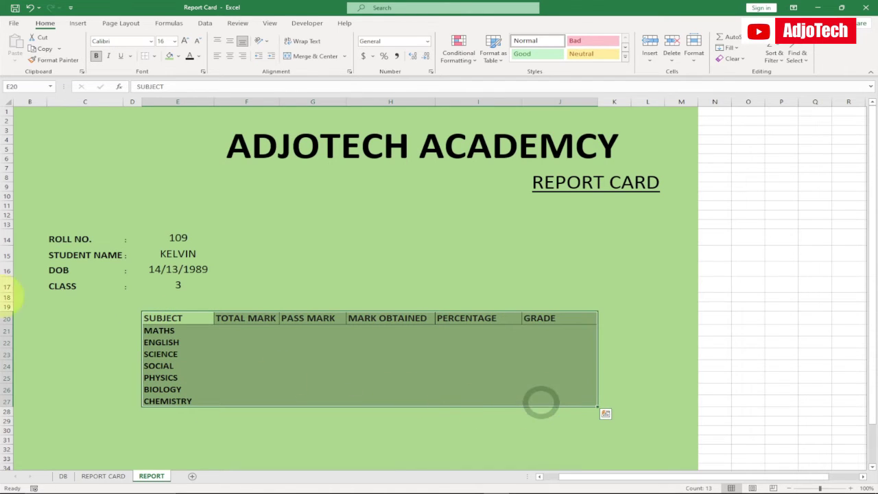
left_click(154, 56)
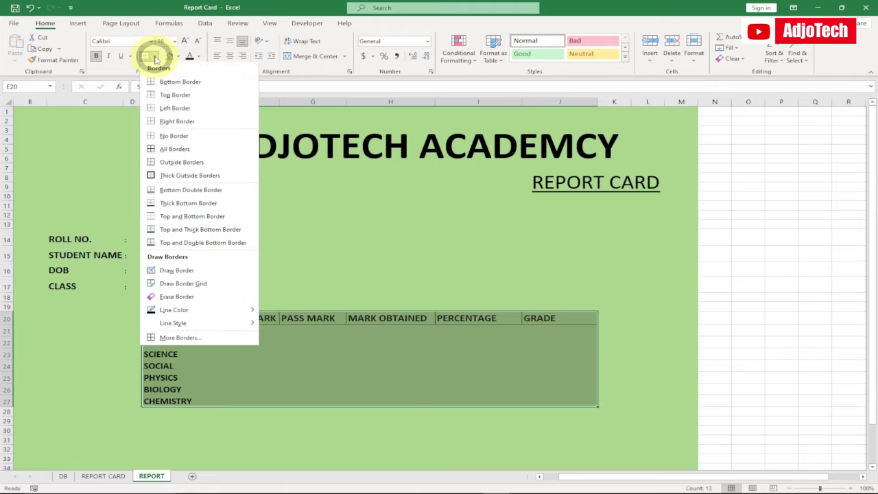
left_click(184, 150)
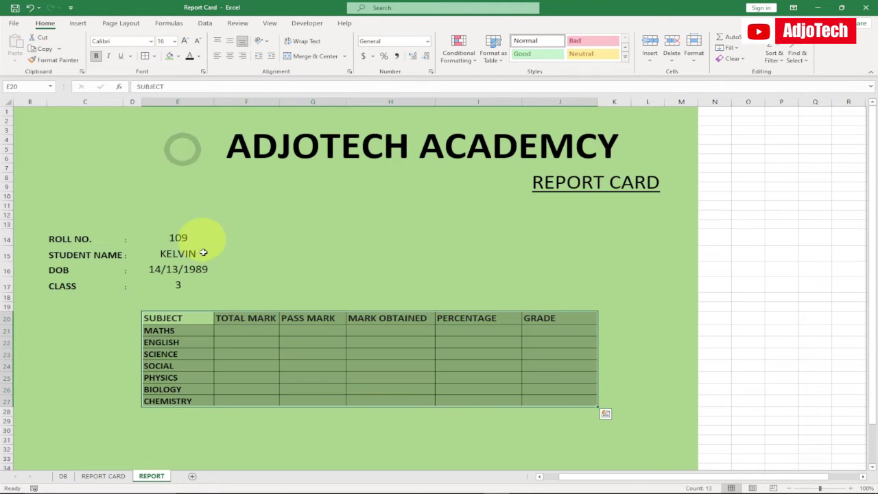
Enter 100 as the MATHS total mark in cell F21
left_click(249, 335)
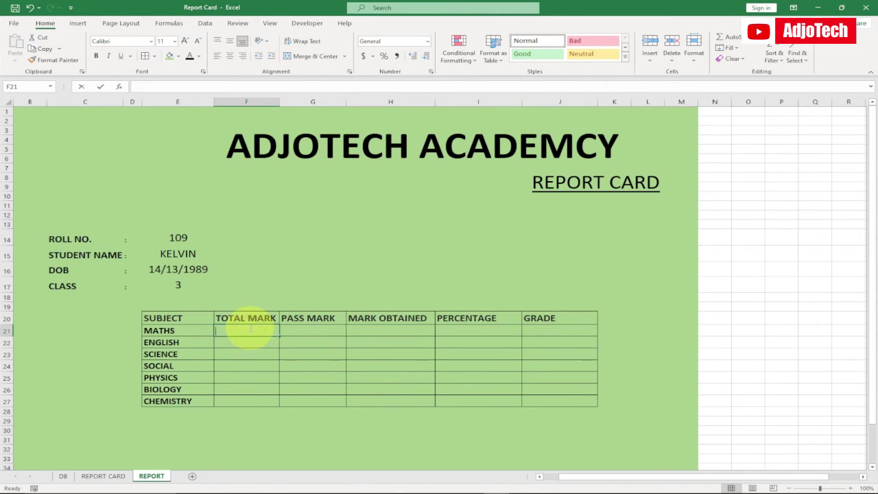
type("1000")
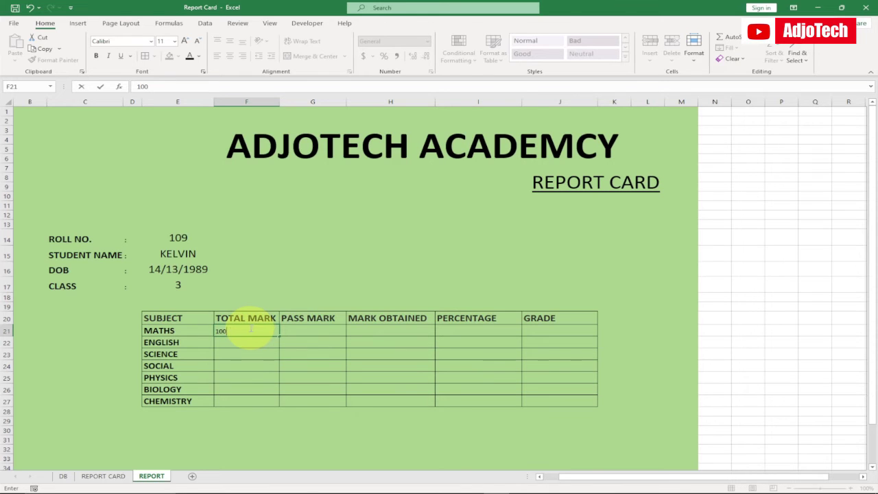
left_click(245, 347)
left_click(234, 329)
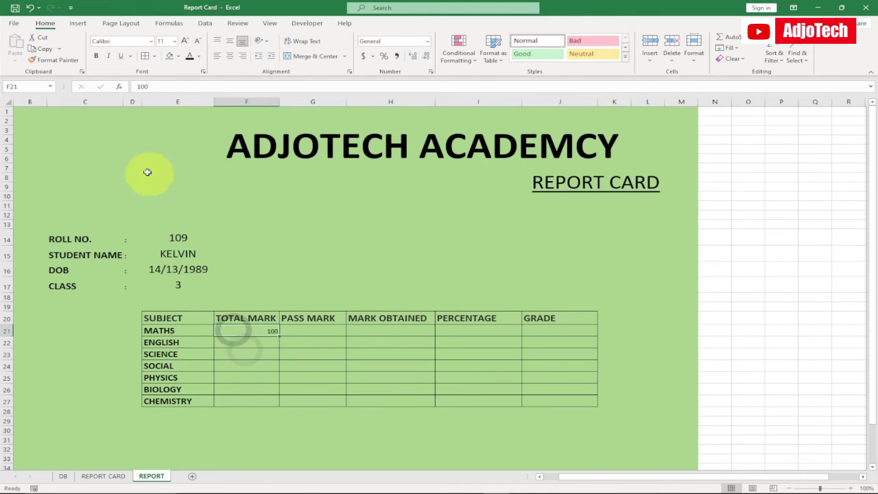
Centre the total mark in F21 at font size 14 and fill it down to F27 for all subjects
left_click(229, 57)
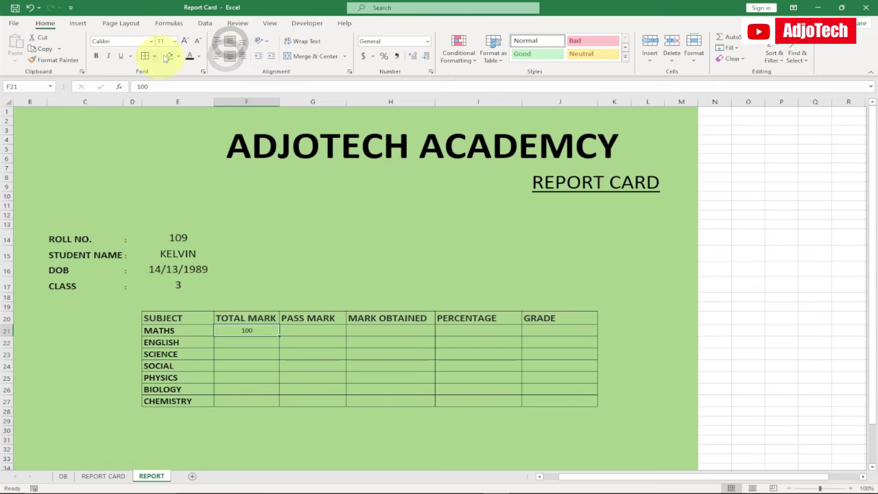
left_click(185, 42)
left_click(184, 41)
left_click(96, 56)
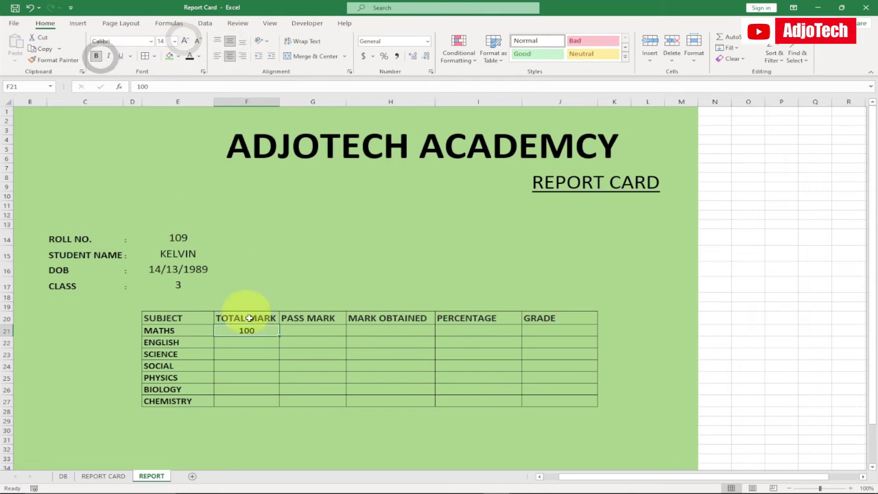
left_click_drag(279, 334, 275, 405)
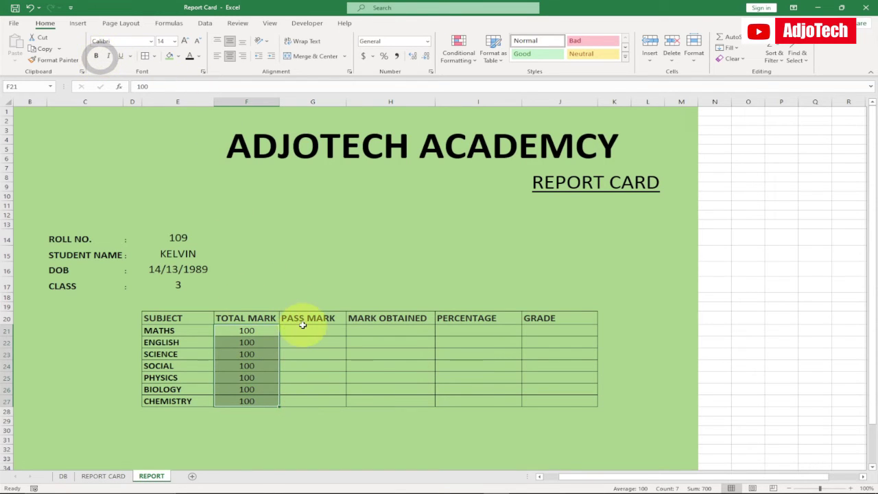
Enter 50 as the pass mark in G21, centred at font size 14, and fill it down to G27
left_click(302, 328)
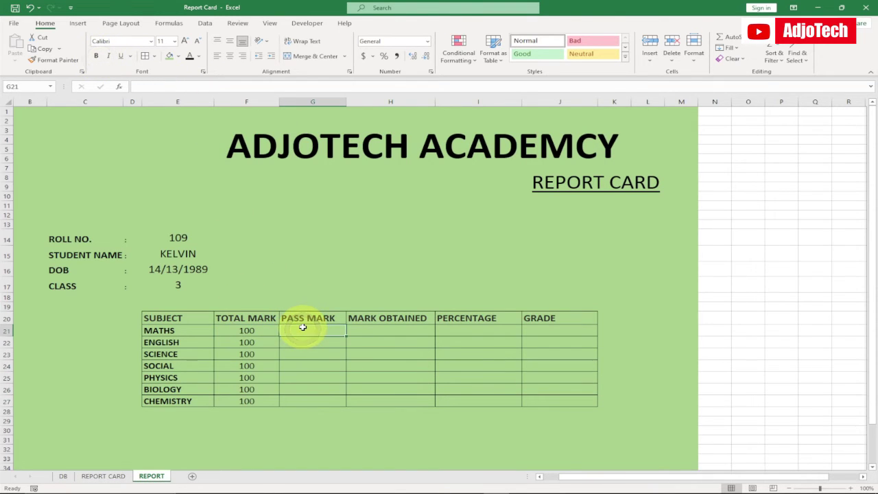
type("50")
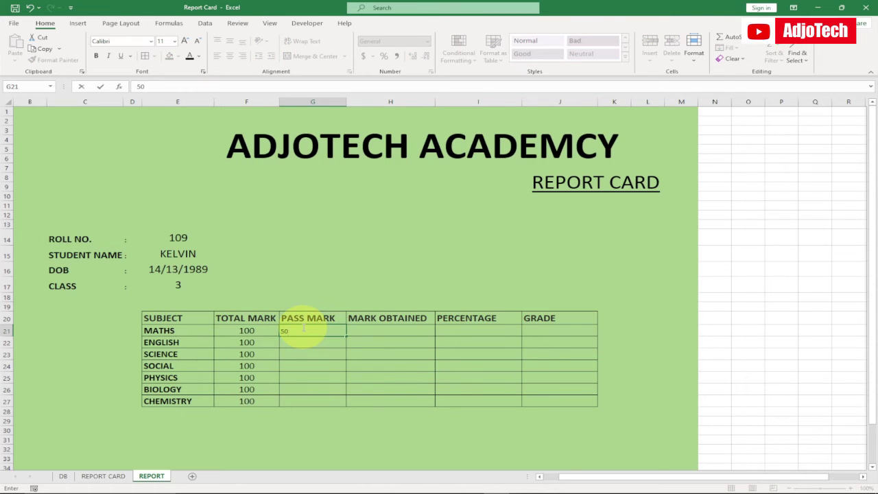
left_click(305, 332)
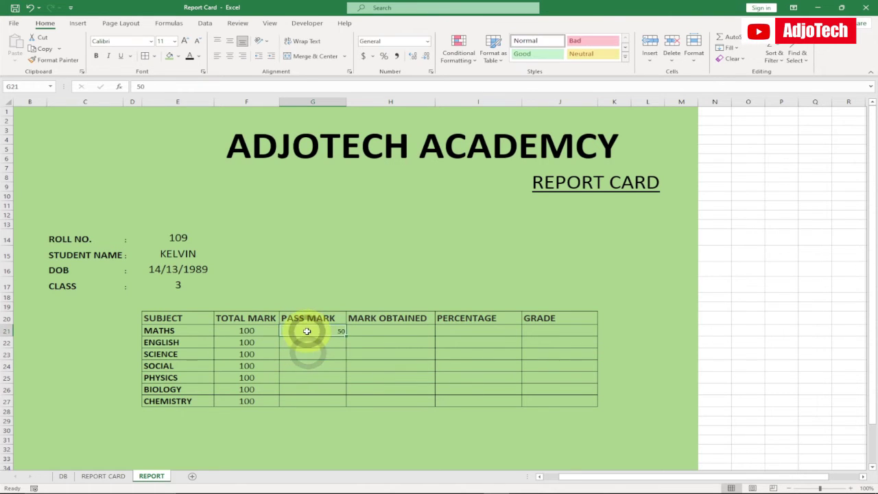
left_click(186, 42)
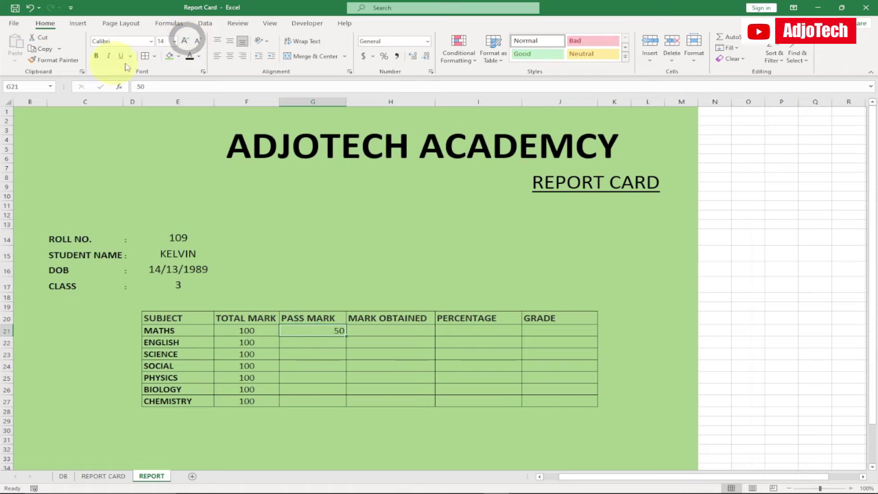
left_click(230, 57)
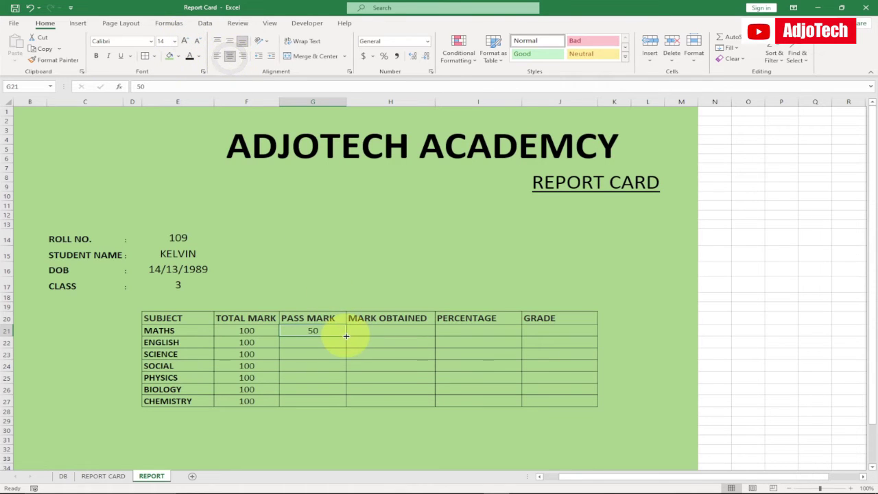
left_click_drag(346, 335, 339, 401)
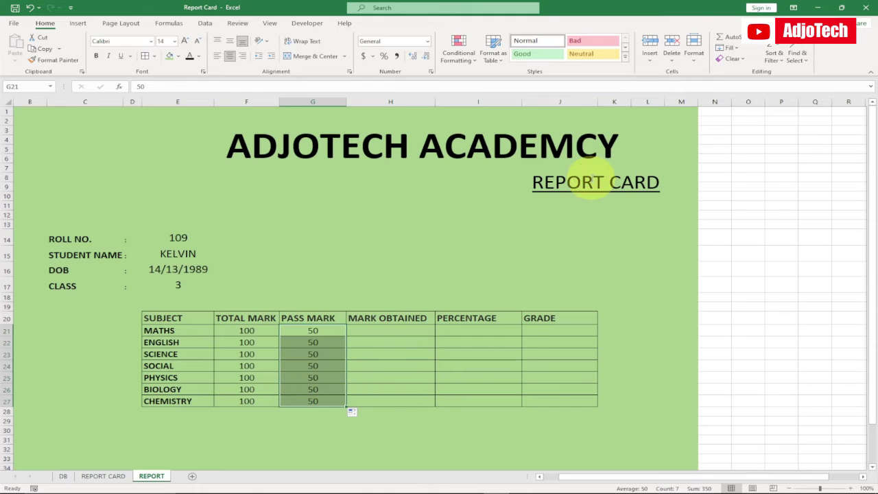
Move the REPORT CARD and ADJOTECH ACADEMCY text boxes so both headings sit centrally above the marks table
left_click(588, 179)
left_click_drag(569, 169, 327, 188)
left_click(295, 150)
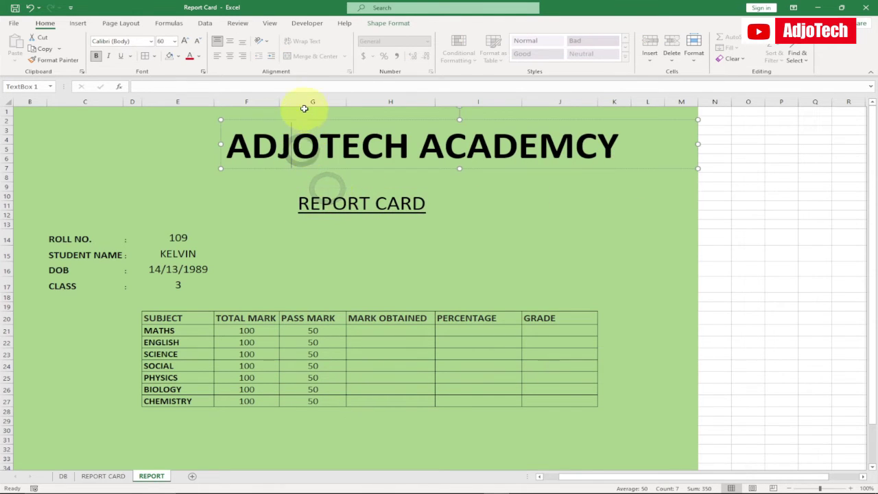
left_click_drag(305, 119, 231, 131)
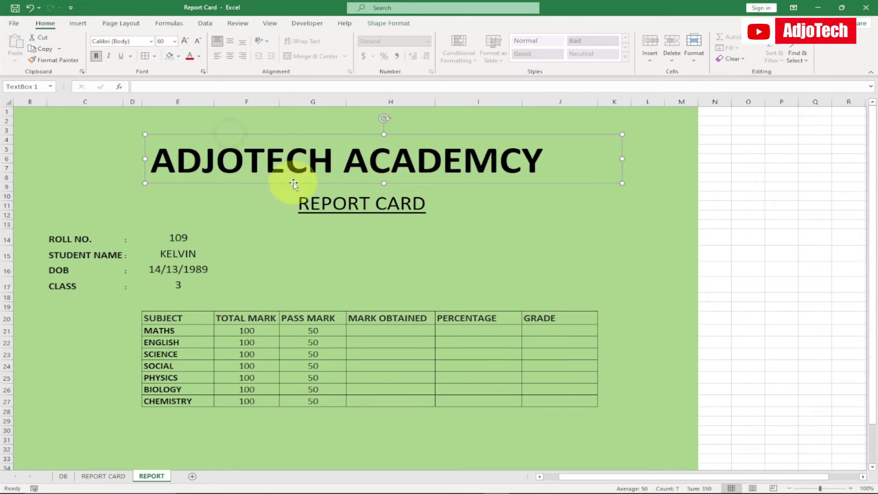
Compare the subject rows of the REPORT marks table with the subject mark columns on the DB sheet
left_click(384, 330)
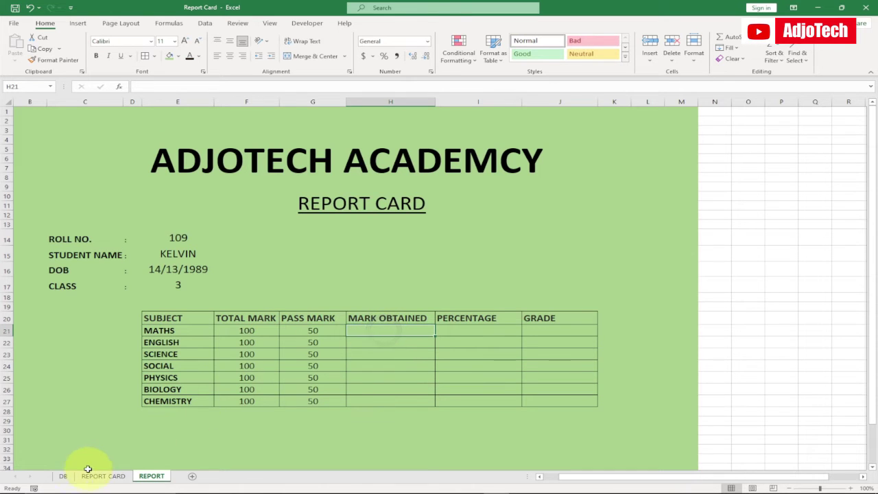
left_click(62, 476)
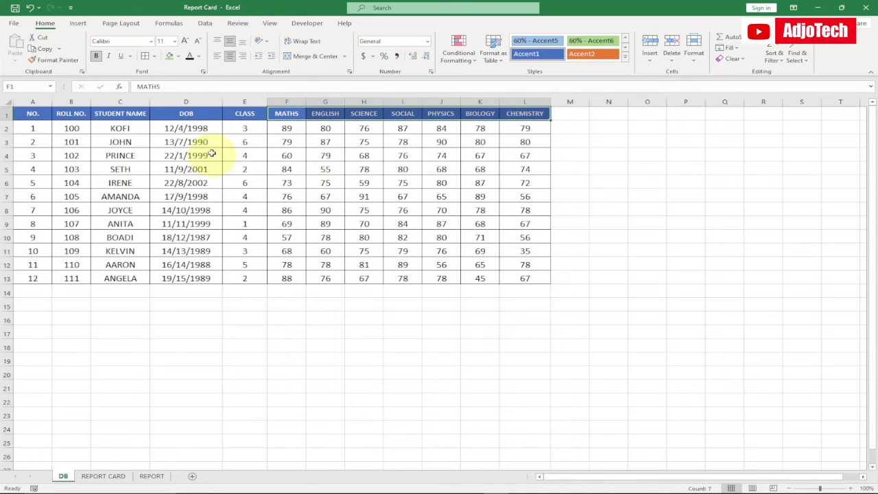
left_click(152, 476)
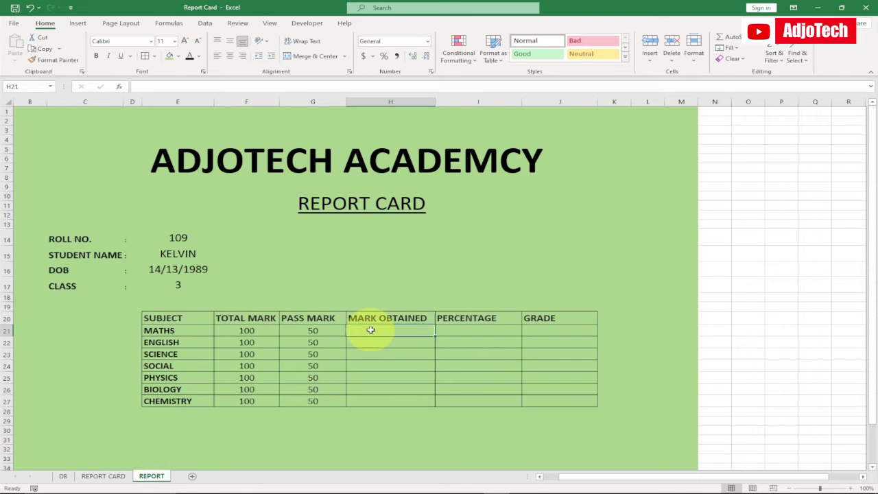
left_click_drag(873, 198, 875, 224)
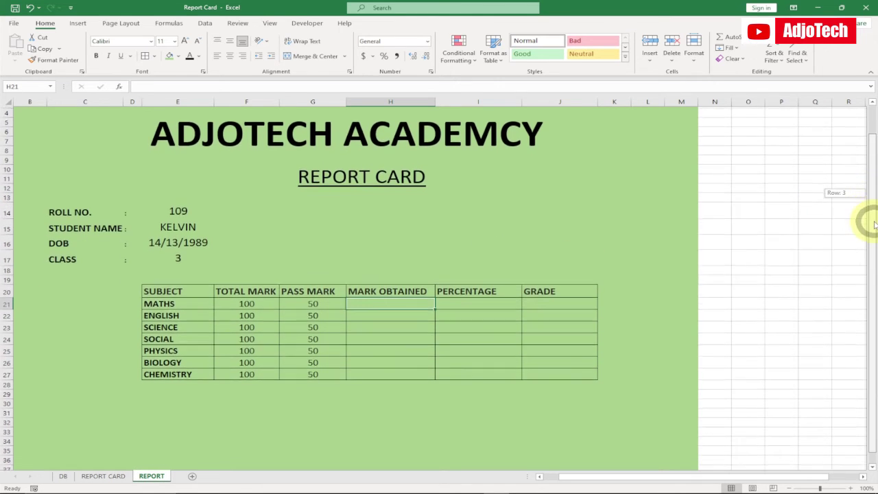
left_click(158, 302)
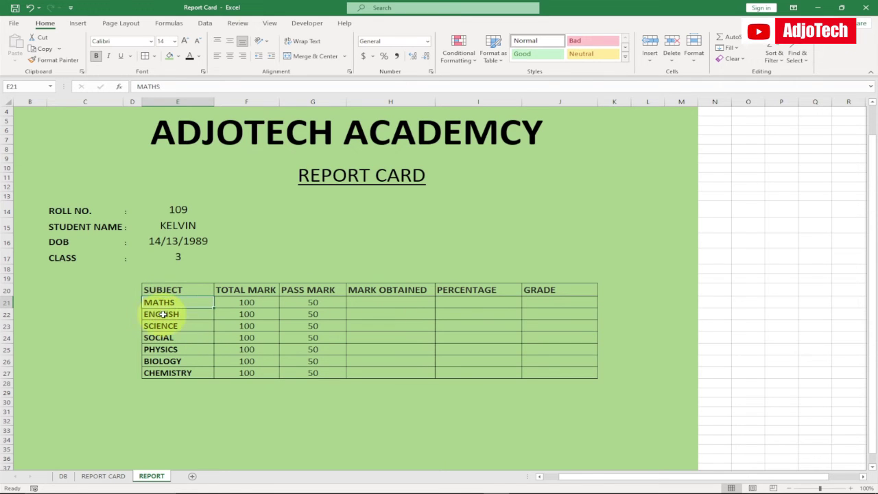
left_click(63, 476)
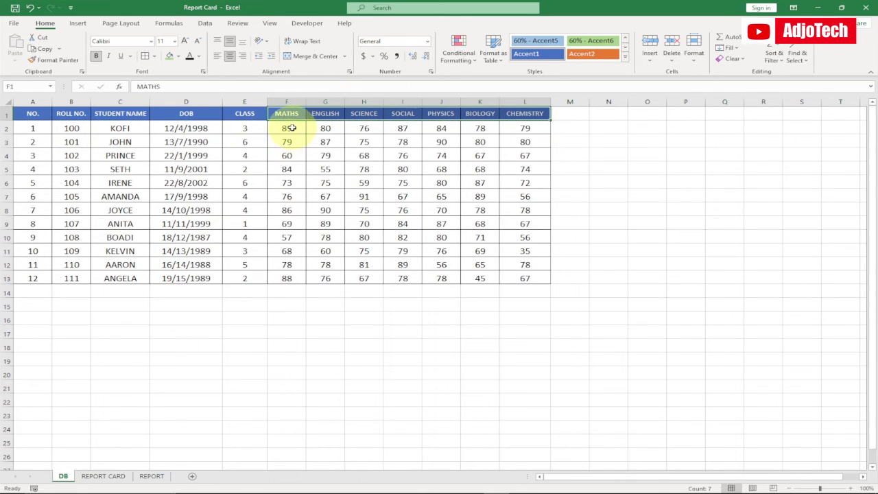
left_click(152, 476)
Start a VLOOKUP in H21 for the MATHS mark, with E14 as lookup value and absolute table range DB!$B$2:$L$13
left_click(362, 304)
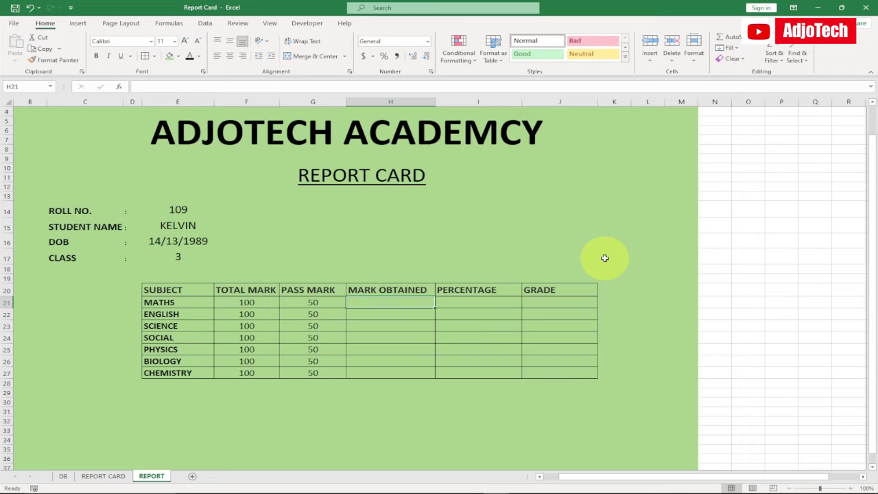
type("=")
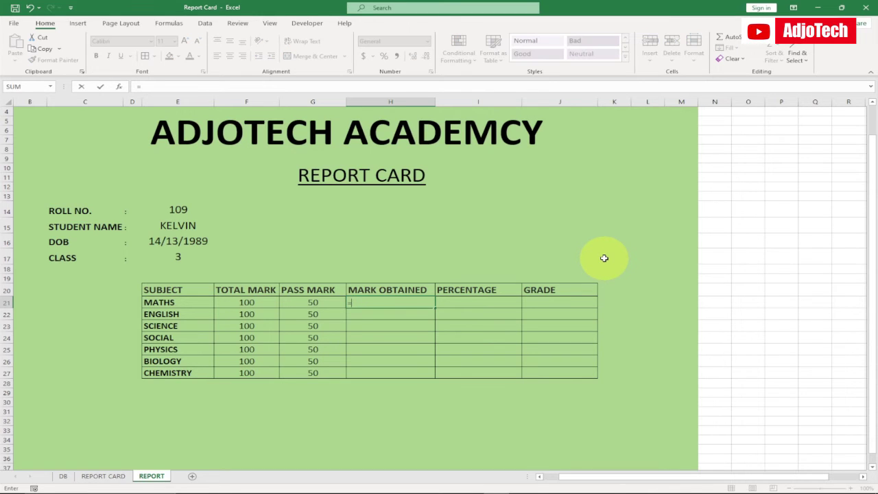
type("V;")
key("BackSpace")
type("L")
key("Tab")
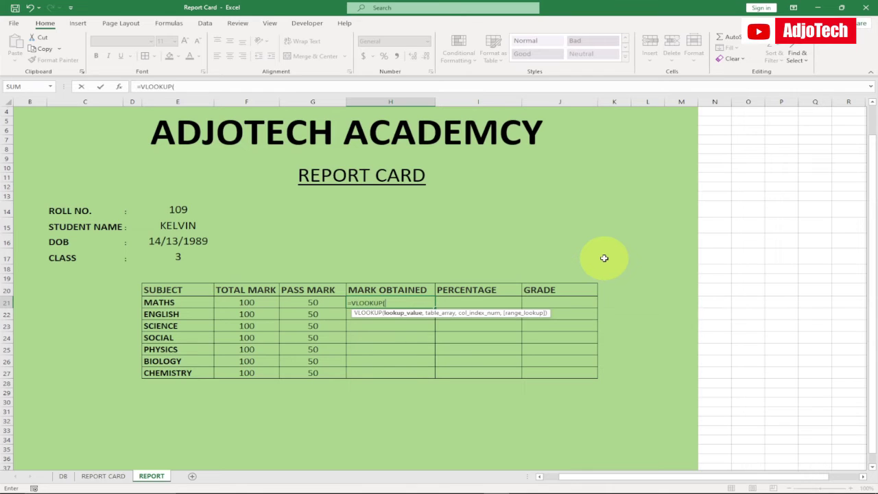
left_click(175, 210)
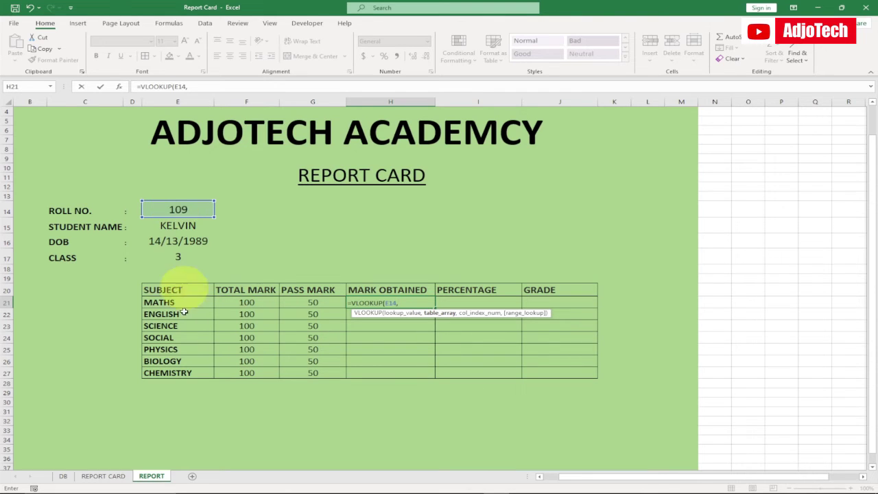
left_click(63, 475)
left_click_drag(72, 130, 506, 272)
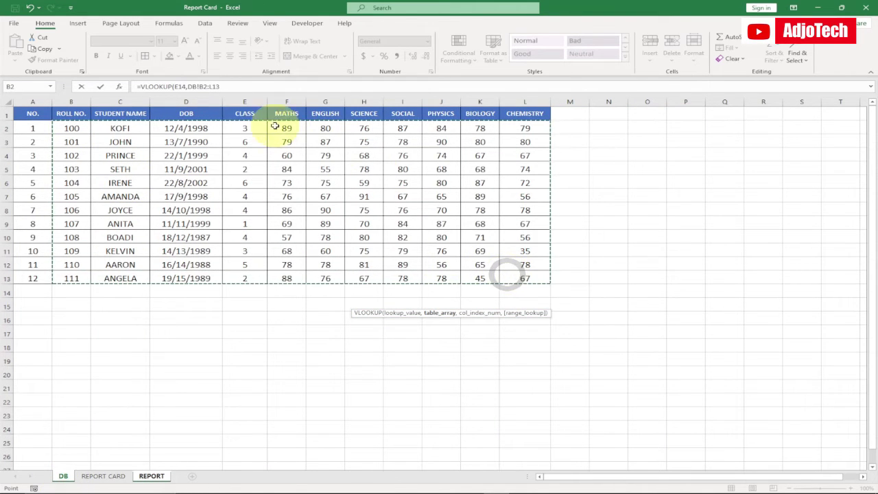
left_click(224, 85)
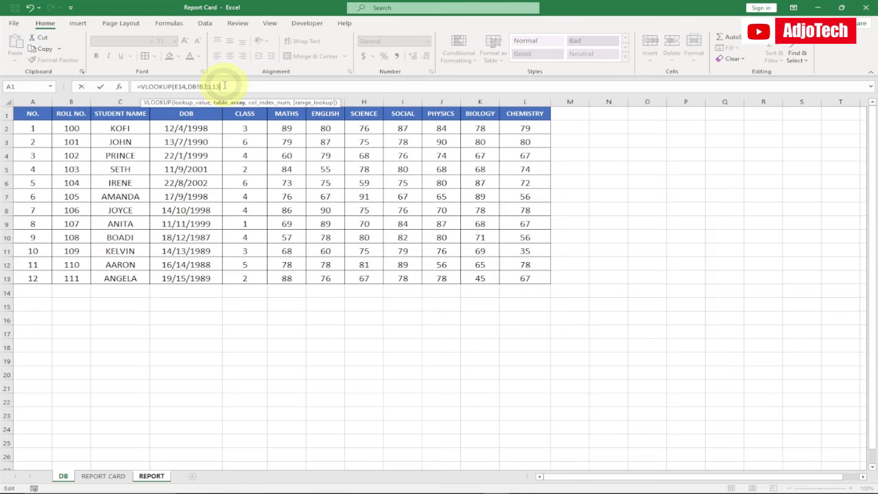
left_click_drag(224, 85, 187, 87)
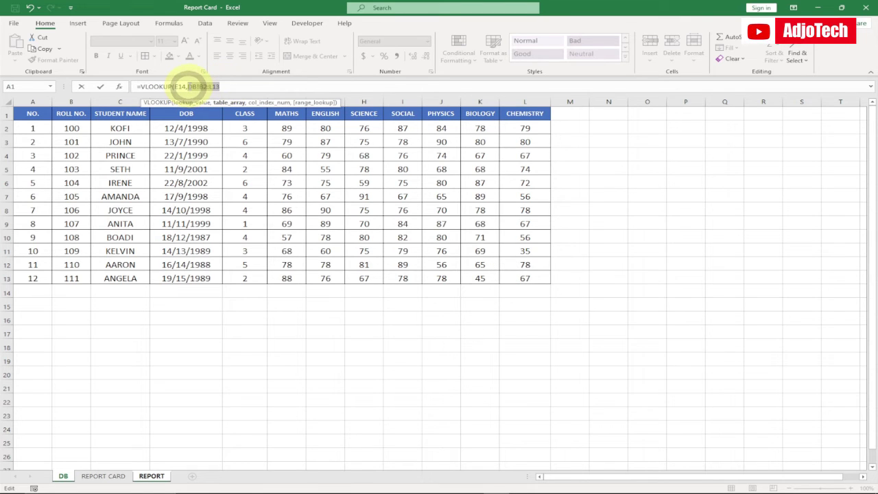
key("F4")
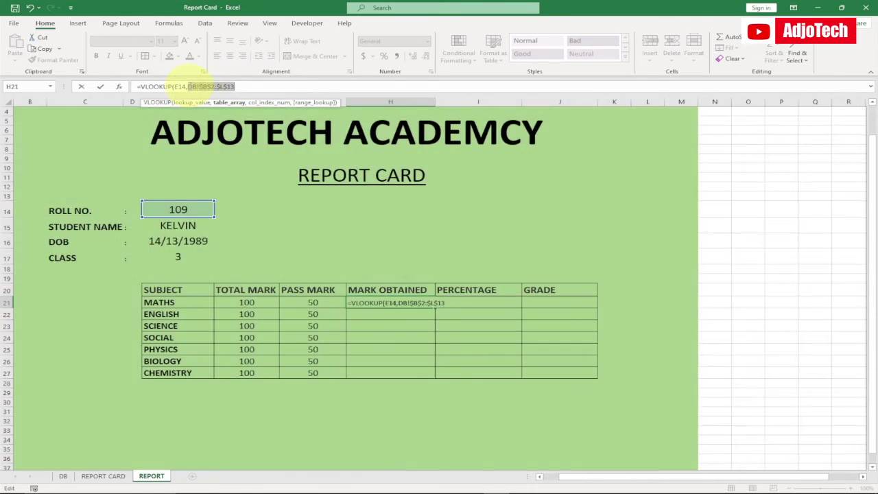
Complete the H21 VLOOKUP with column index 5 and range lookup 0
left_click(236, 86)
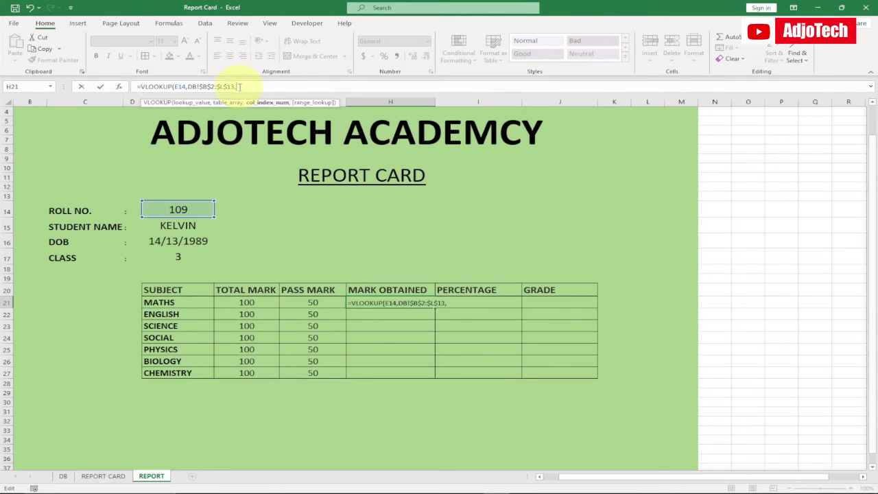
left_click(62, 475)
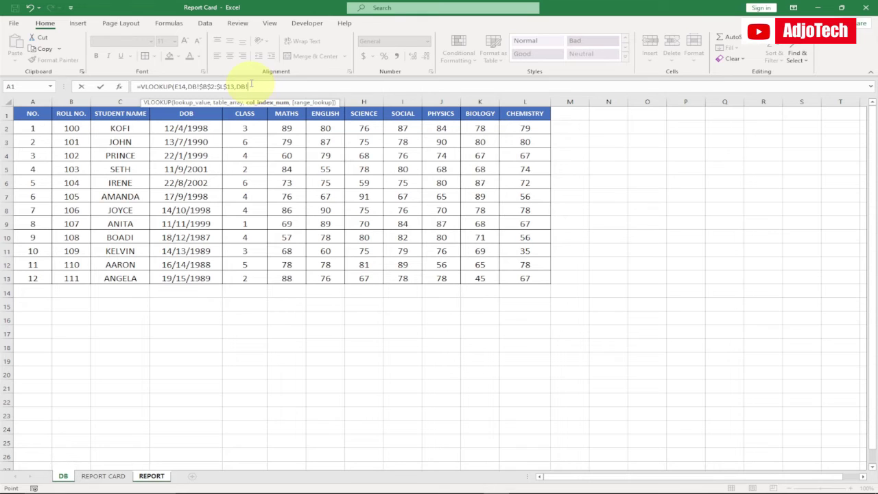
key("BackSpace")
key("BackSpace")
key("BackSpace")
type("5,0")
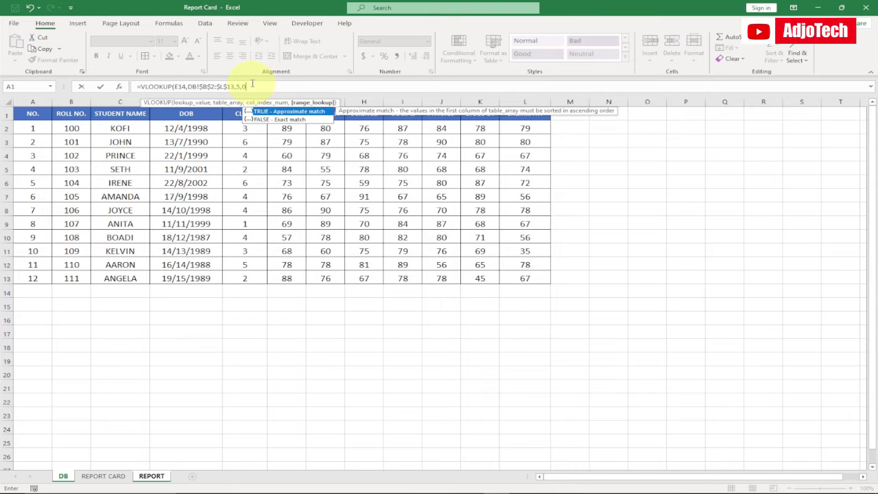
type(")")
key("Return")
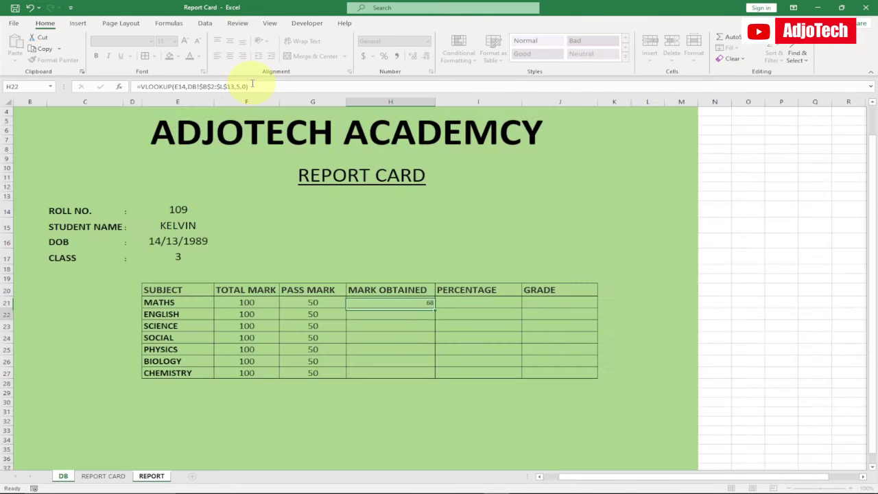
Centre the MATHS obtained mark in H21 and set its font size to 14
left_click(389, 302)
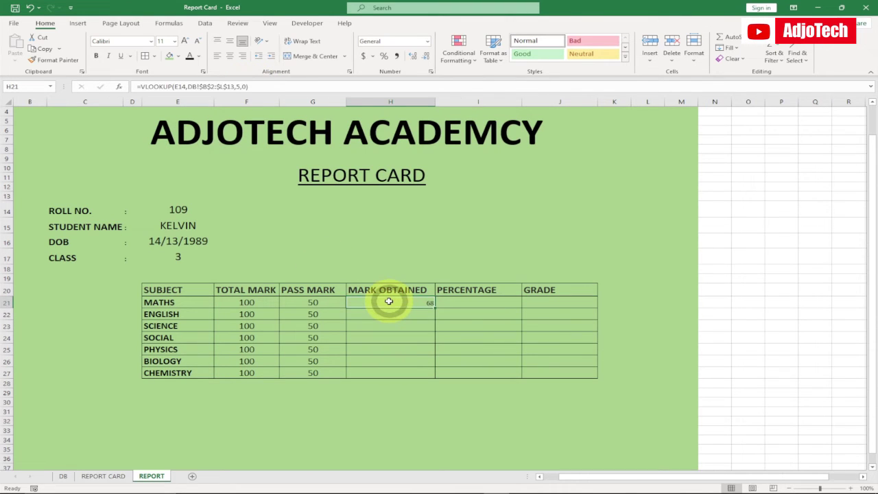
left_click(186, 41)
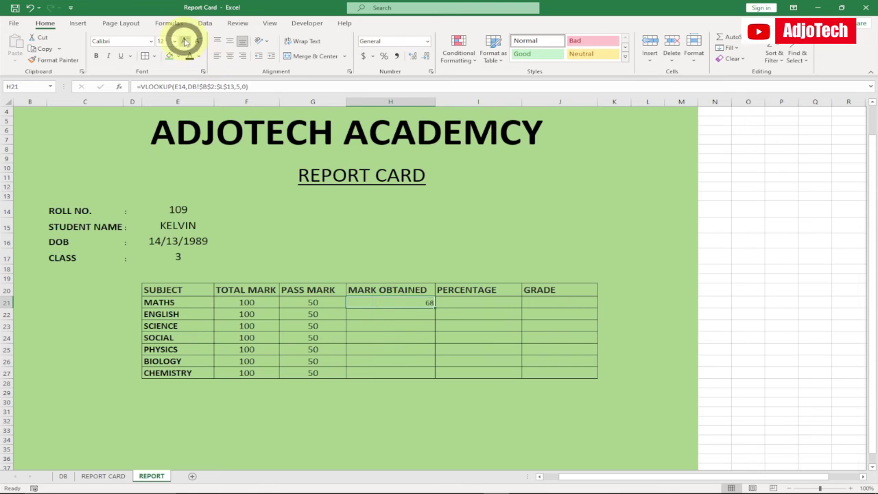
left_click(185, 41)
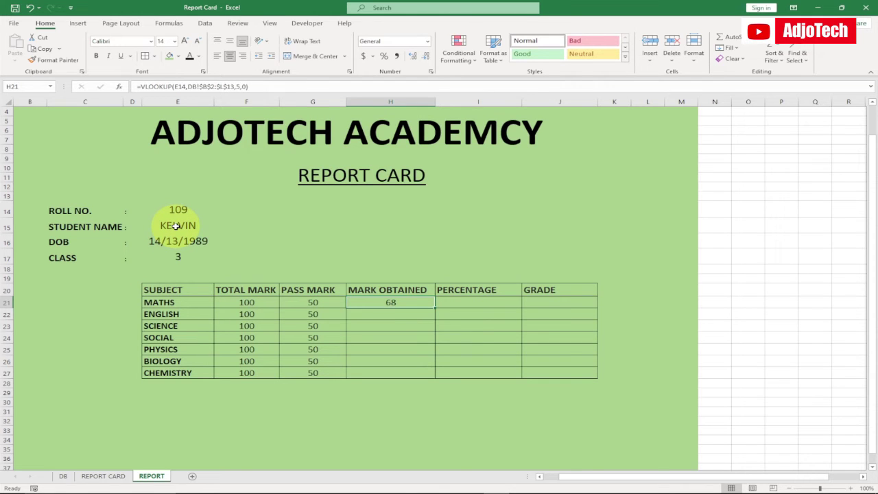
Check the MATHS mark for roll number 109 on the DB sheet against the REPORT sheet
left_click(63, 475)
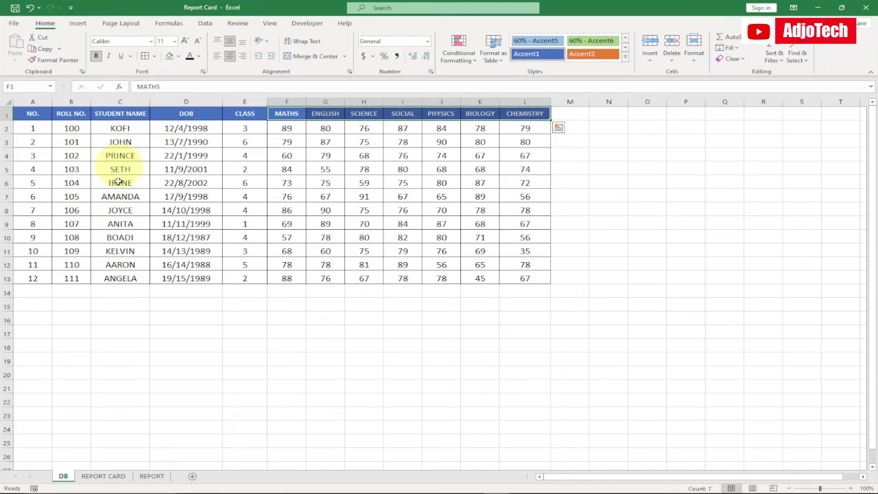
left_click(285, 251)
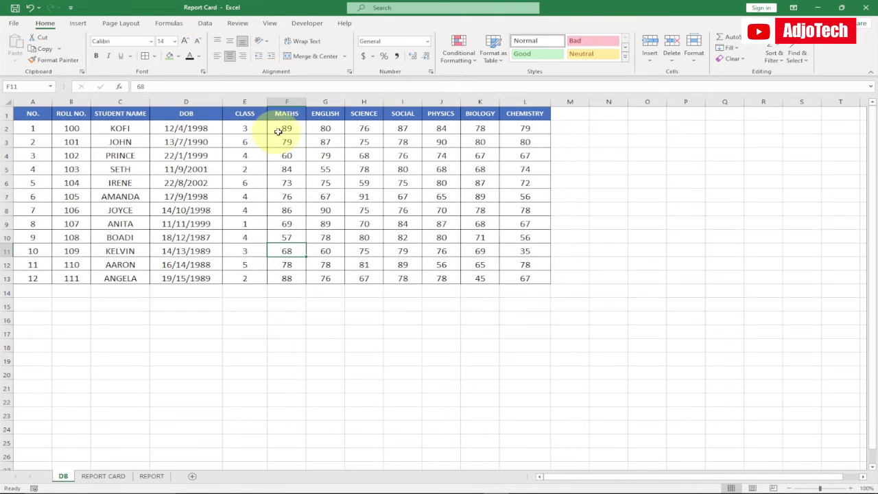
left_click(152, 476)
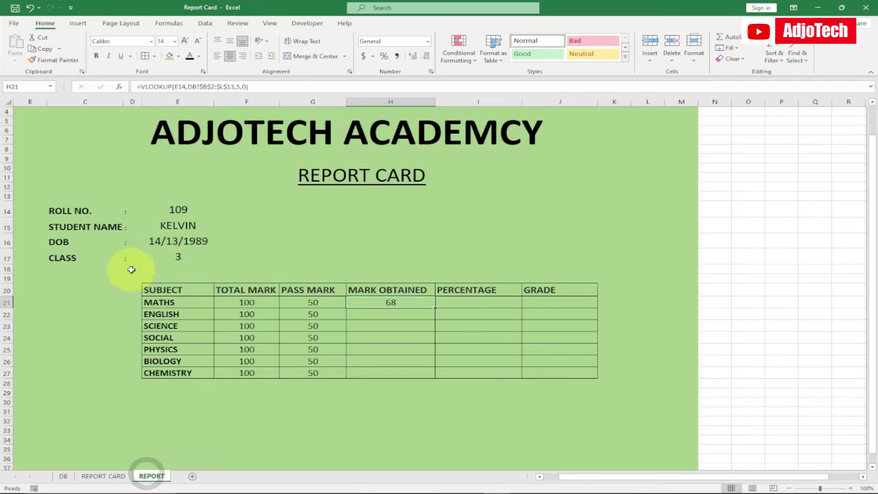
Choose roll number 100 in the E14 dropdown to test the MATHS mark lookup
left_click(177, 213)
left_click(219, 212)
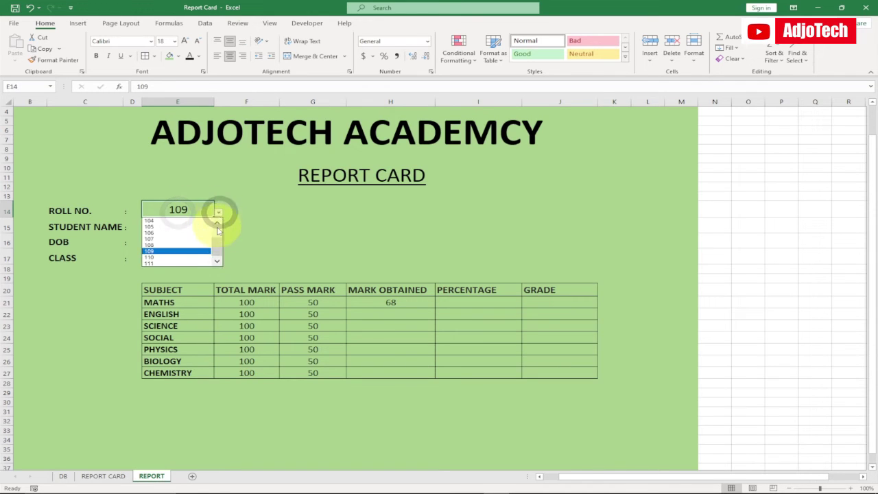
left_click(216, 221)
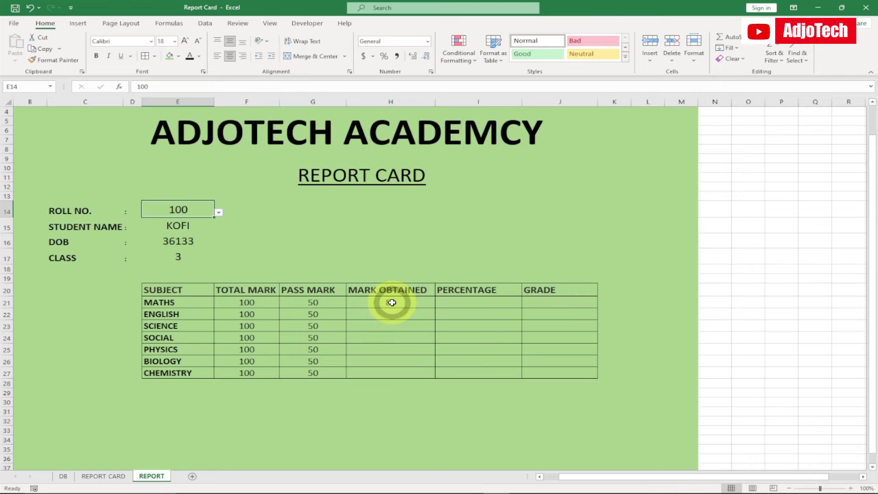
Copy the VLOOKUP formula text without its equals sign from H21 and paste it into H22 for ENGLISH
left_click(391, 302)
left_click_drag(249, 87, 137, 88)
double_click(384, 307)
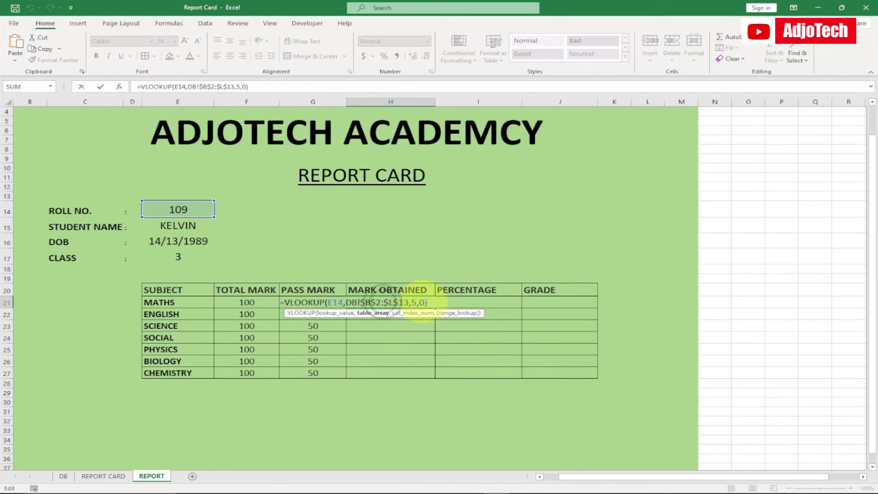
left_click_drag(425, 302, 284, 302)
key("ctrl+c")
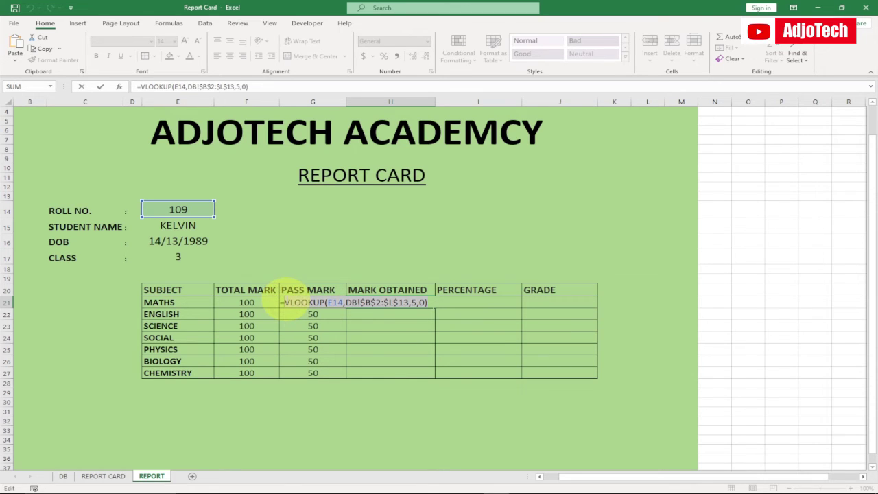
key("Return")
left_click(376, 314)
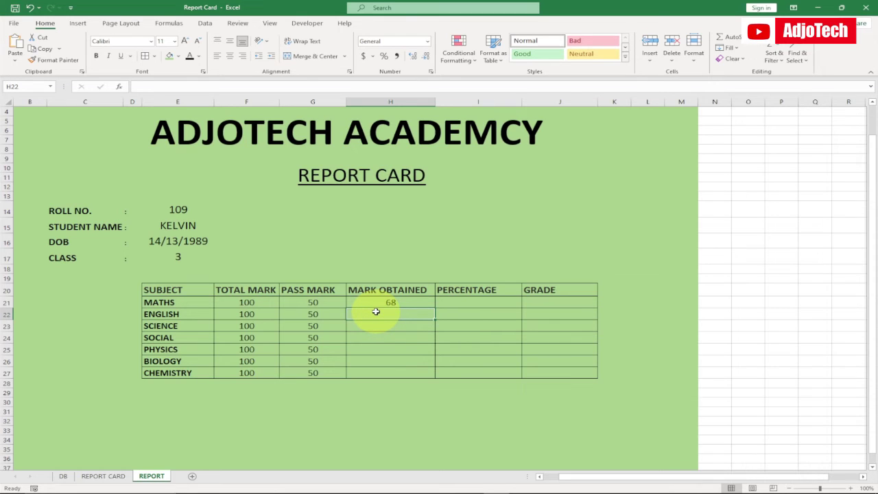
key("ctrl+v")
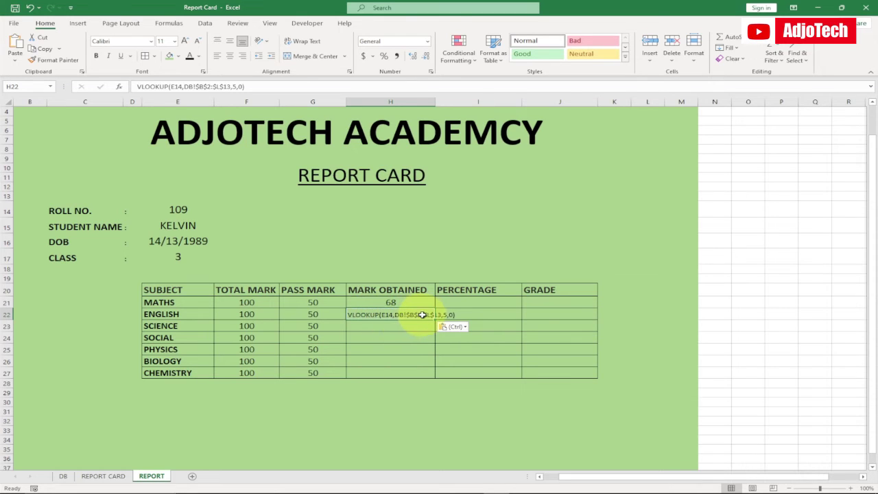
Set the column index to 6 in the pasted VLOOKUP text in H22
double_click(446, 314)
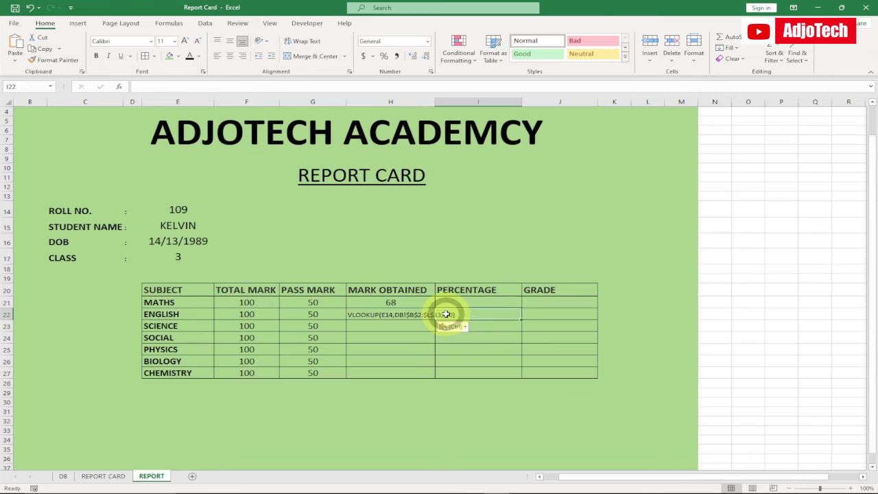
left_click(400, 314)
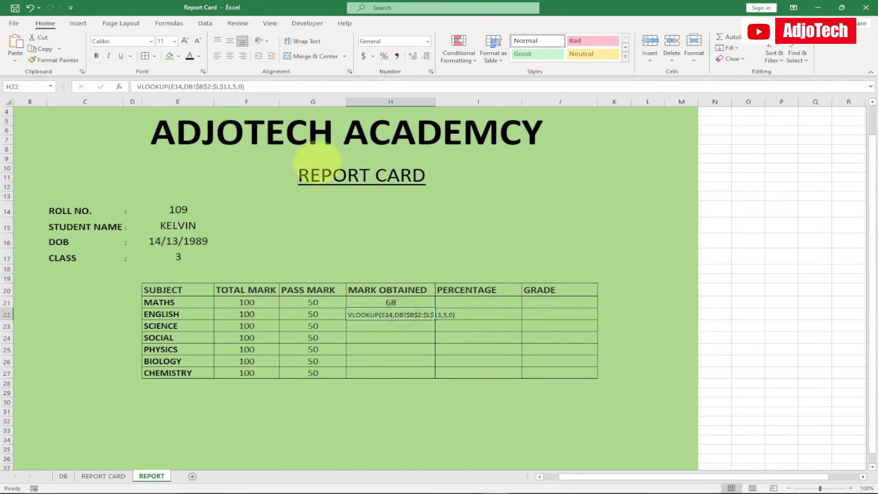
left_click(235, 86)
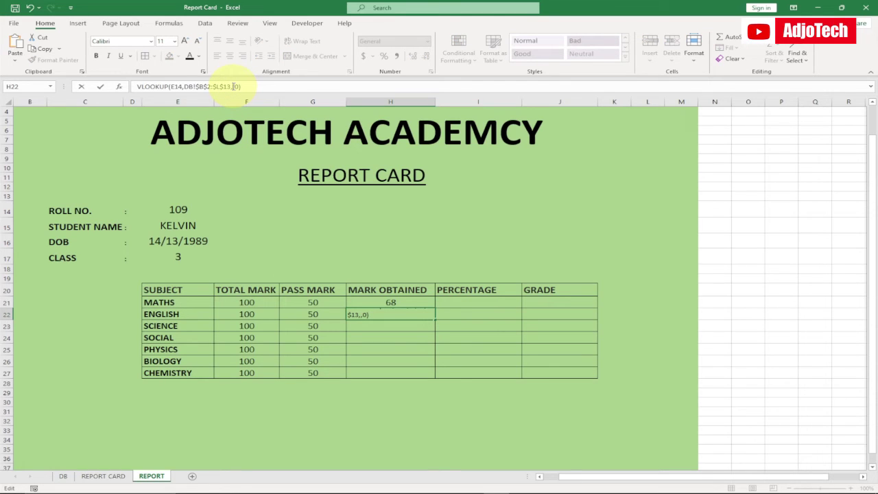
key("Return")
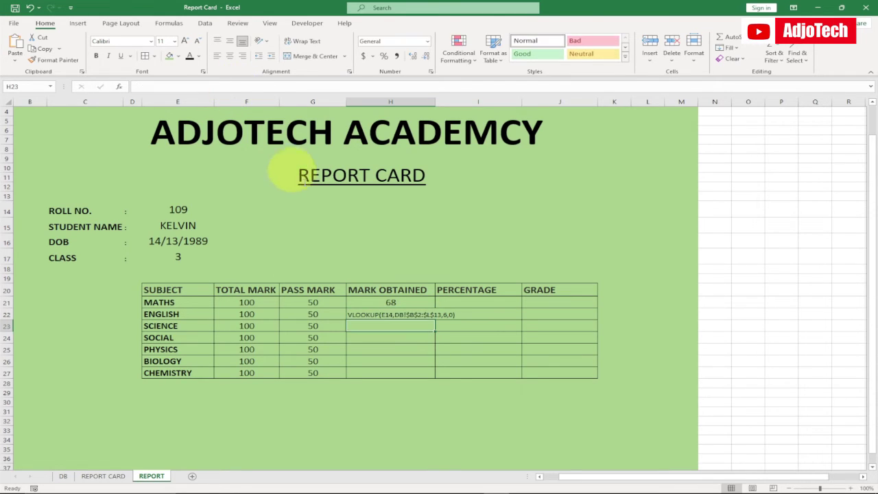
Prefix the VLOOKUP text in H22 with an equals sign, and enter the copied VLOOKUP in H23 pointing to the SCIENCE column
double_click(350, 314)
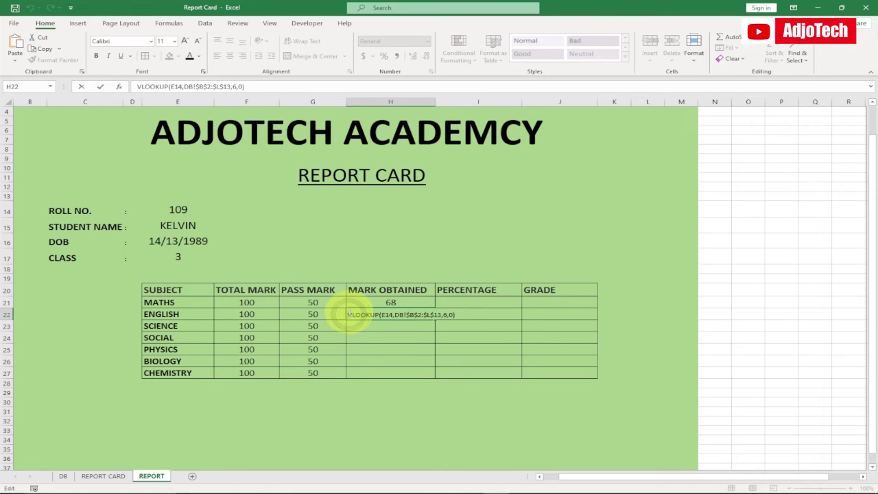
key("Return")
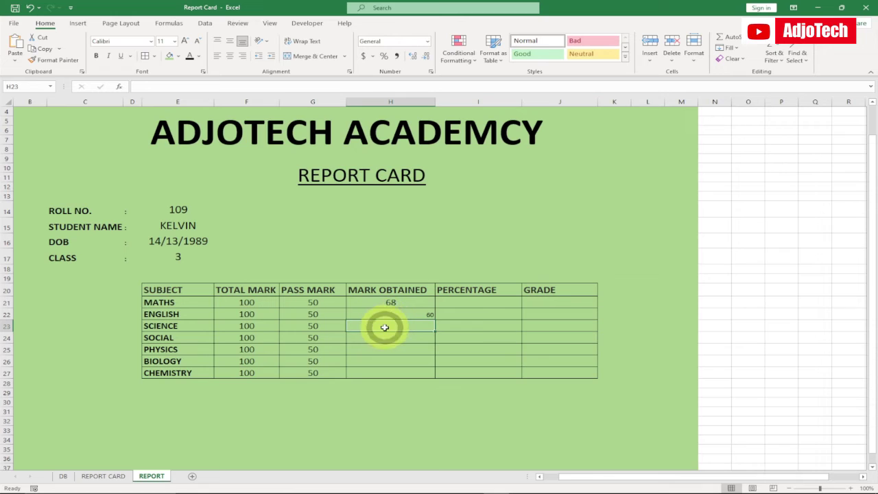
double_click(385, 328)
type("=")
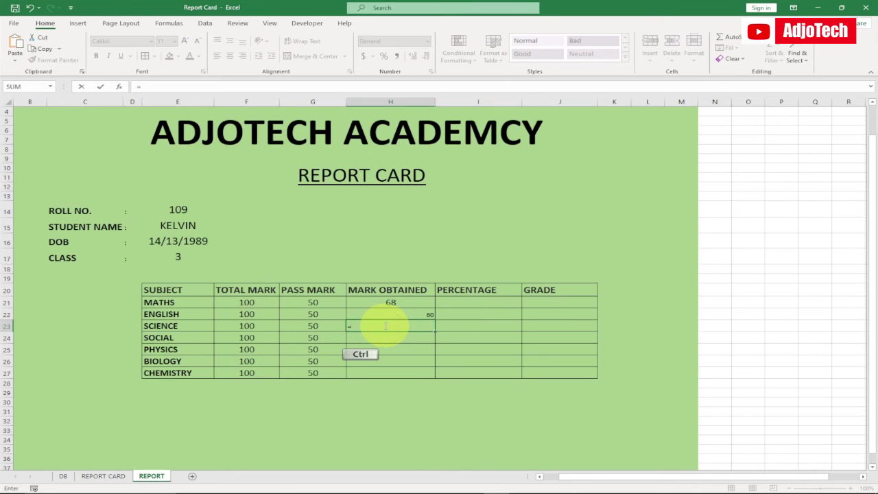
key("ctrl+v")
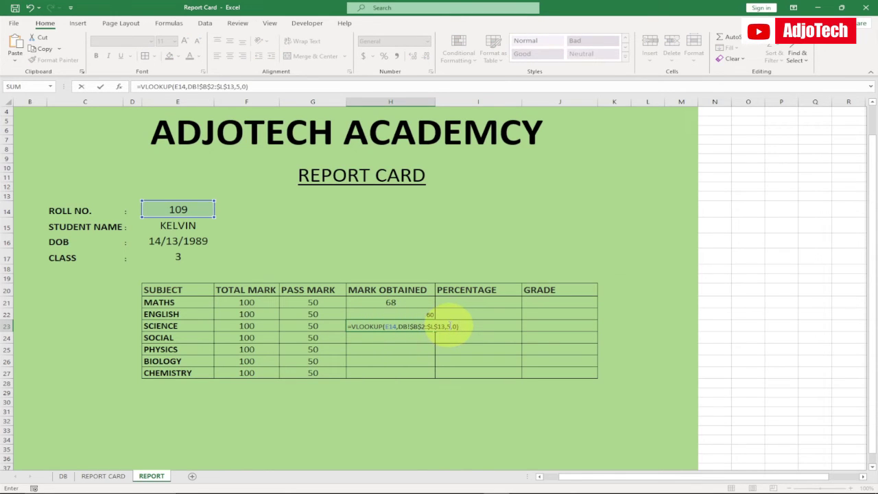
left_click(447, 326)
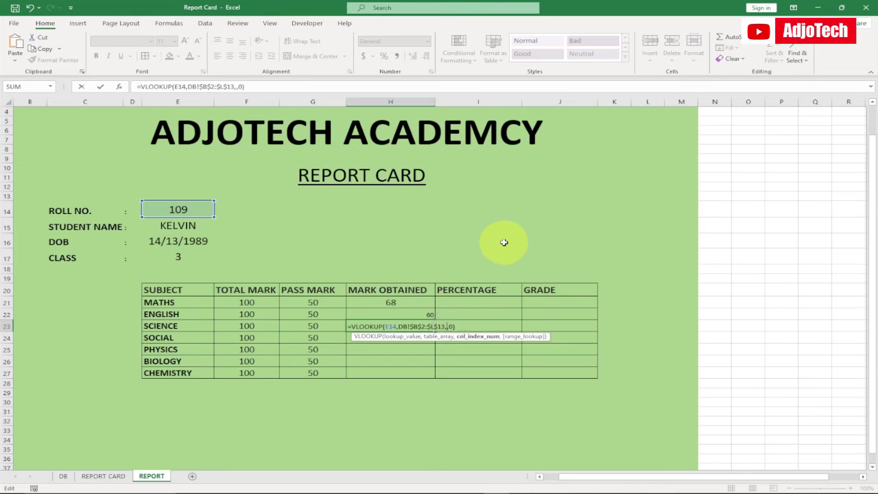
key("Return")
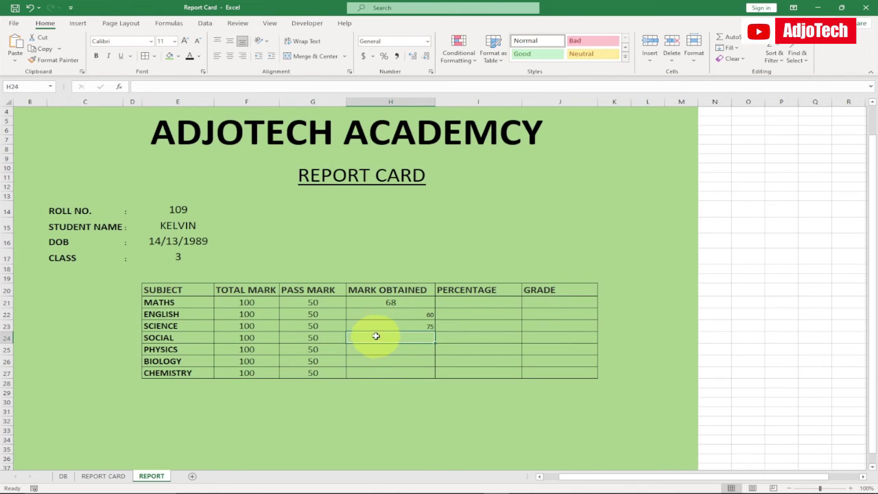
Enter the copied VLOOKUP for SOCIAL in H24 with column index 8 and for PHYSICS in H25 with column index 9
type("=")
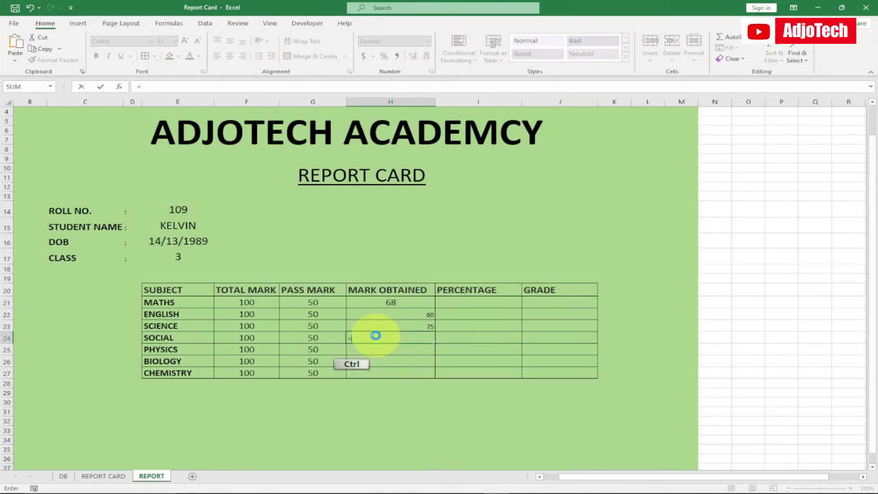
key("ctrl+v")
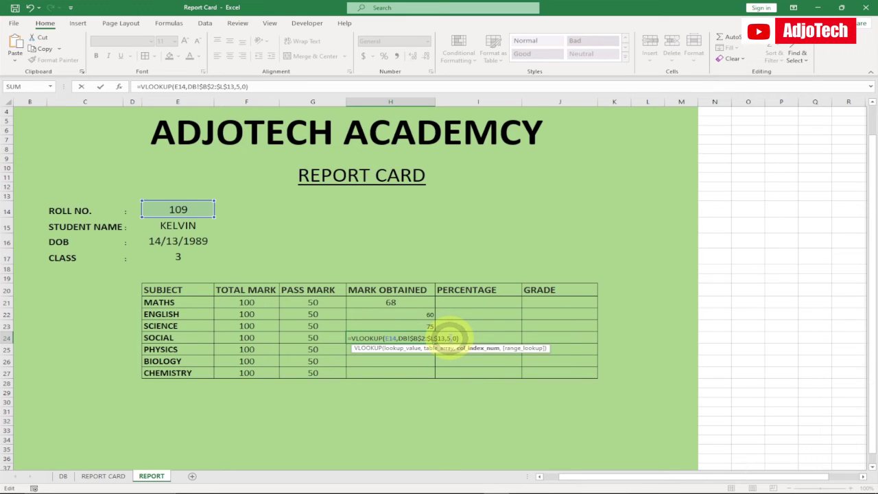
key("Return")
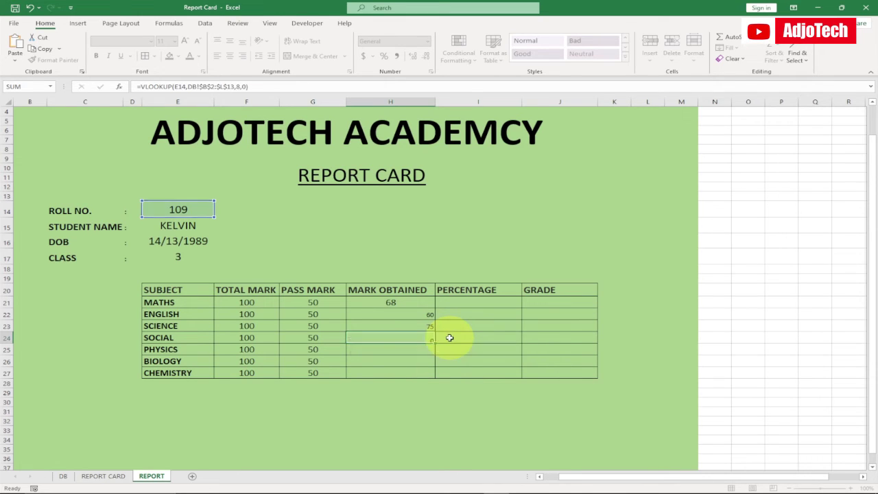
type("=")
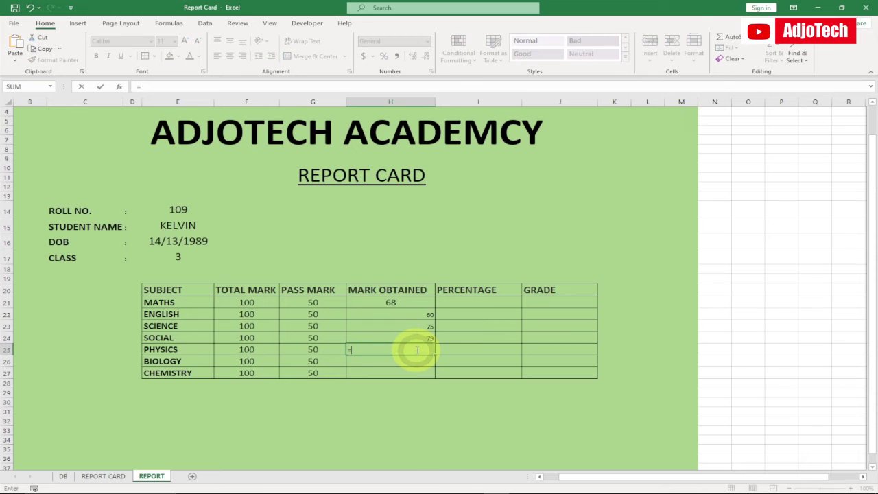
key("ctrl+v")
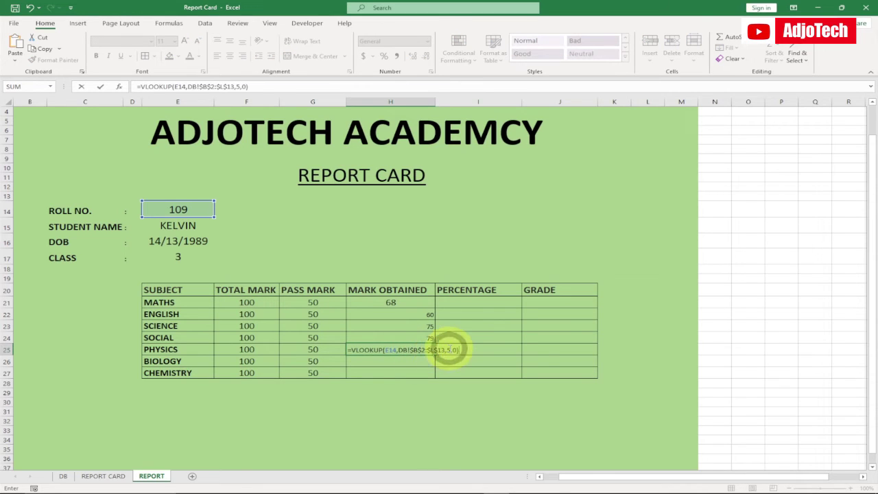
type("9")
key("Return")
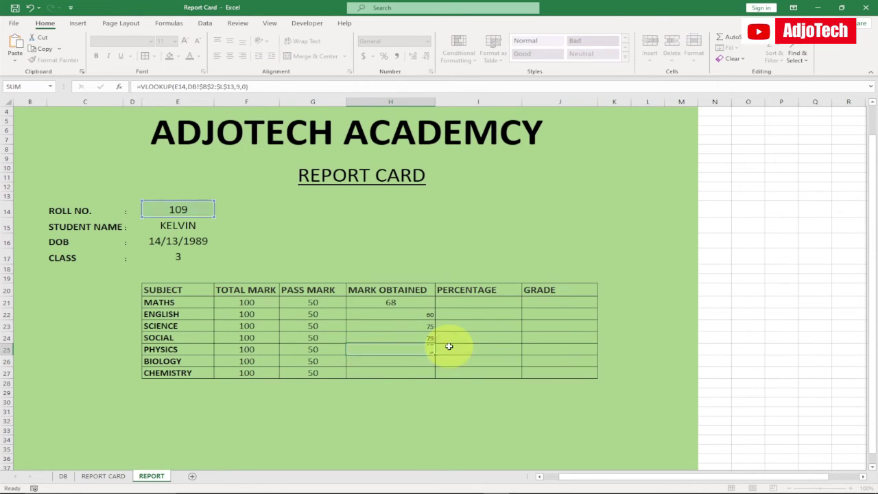
Enter the copied VLOOKUP for BIOLOGY in H26 pointing to its own column, and for CHEMISTRY in H27 with column index 11
type("=")
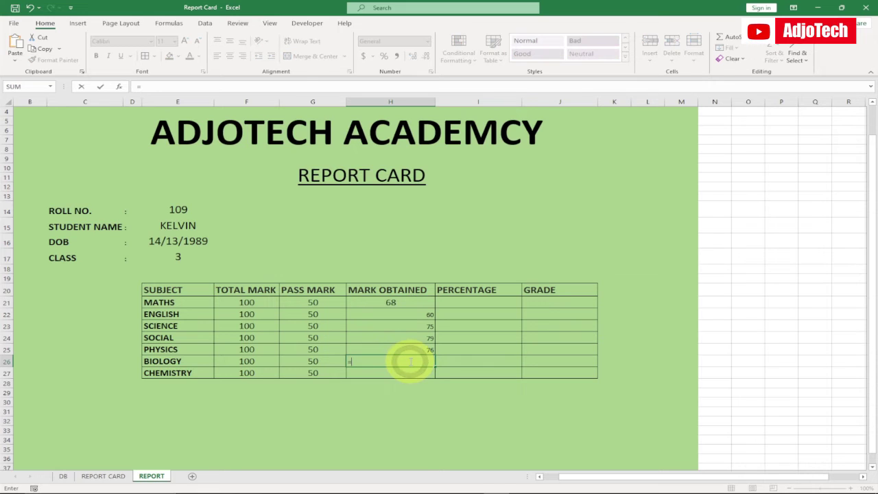
key("ctrl+v")
left_click(447, 361)
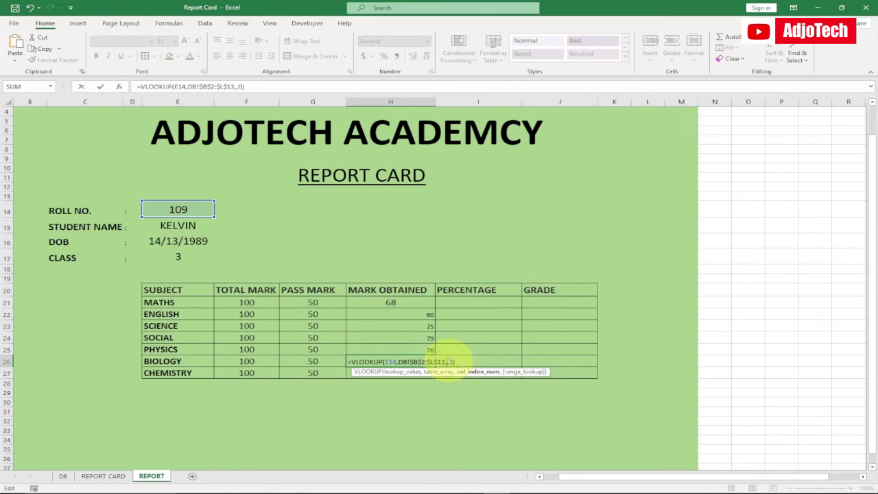
key("Return")
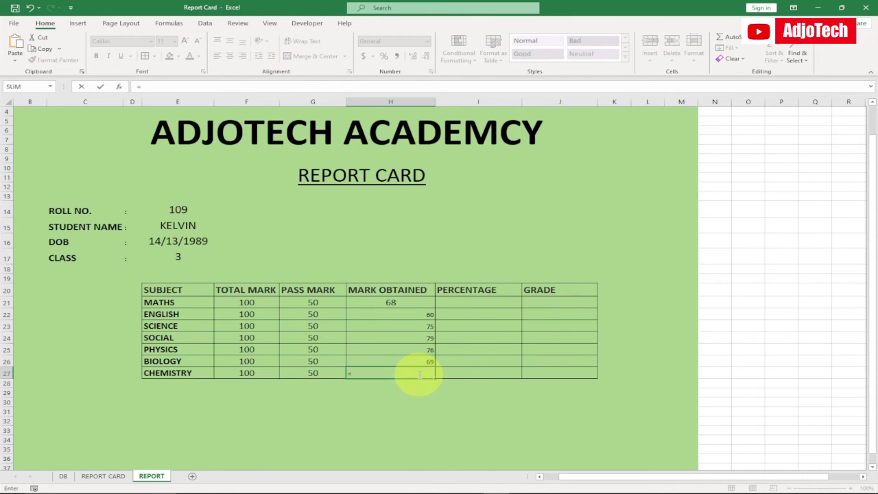
key("ctrl+v")
left_click(451, 373)
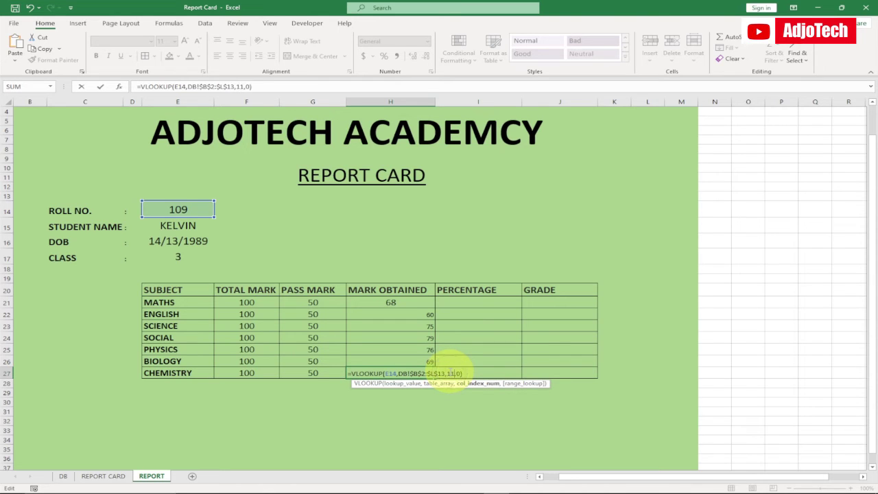
key("Return")
Set the MARK OBTAINED values in H21:H27 to font size 16 and centre them horizontally
left_click_drag(372, 304, 374, 370)
left_click(230, 43)
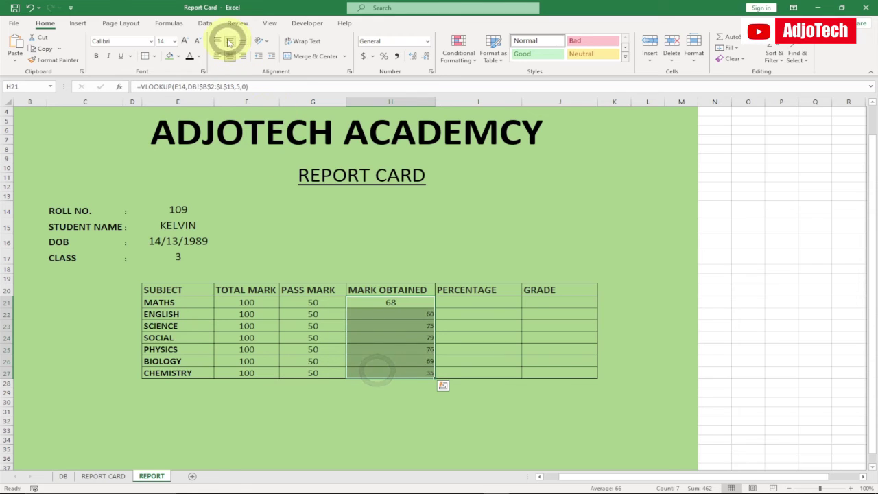
left_click(186, 40)
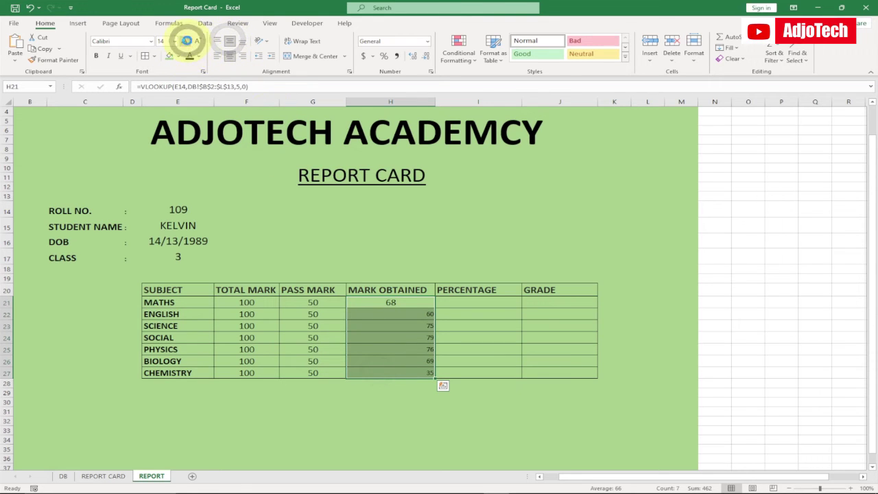
left_click(229, 42)
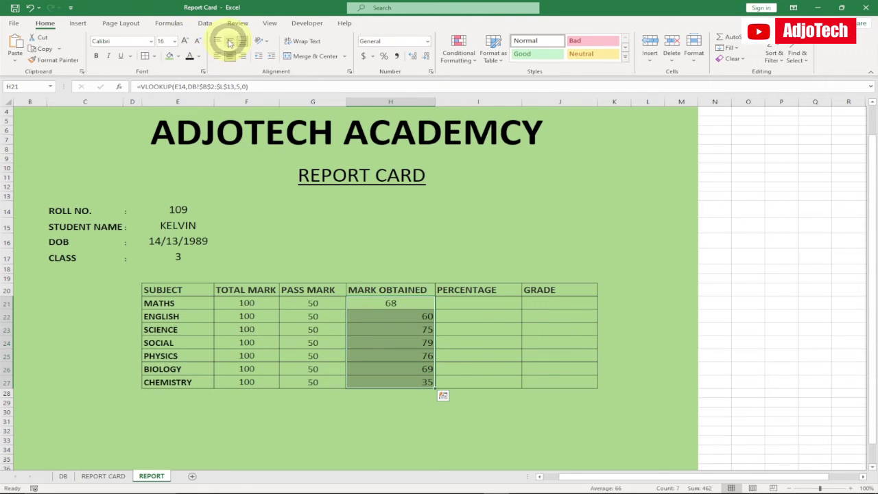
left_click(230, 56)
left_click(229, 55)
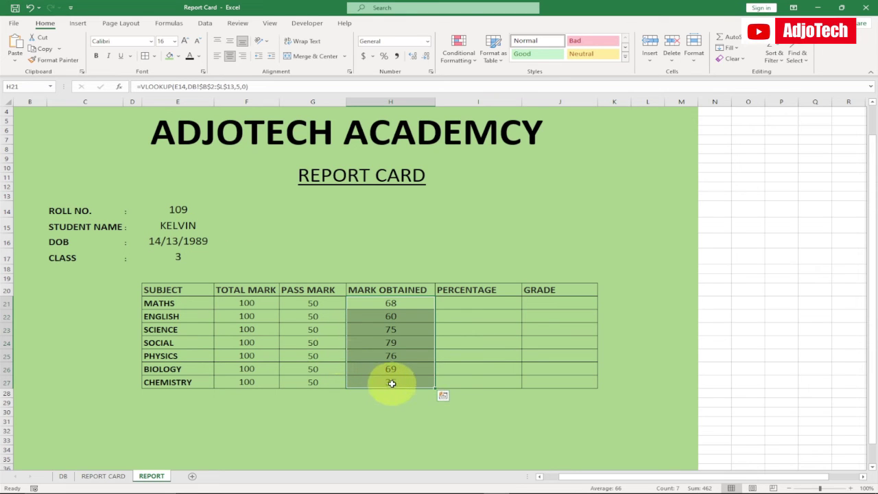
Check the subject marks for roll number 109 on the DB sheet against the REPORT sheet
left_click(63, 475)
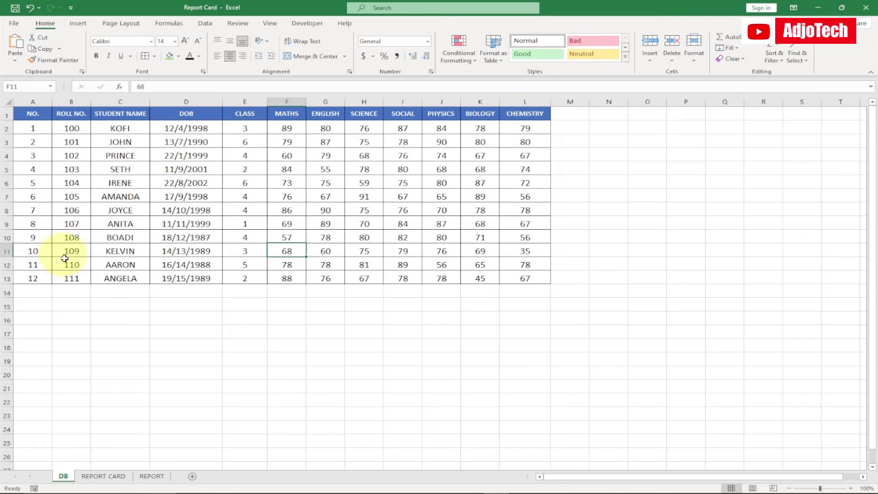
left_click(508, 250)
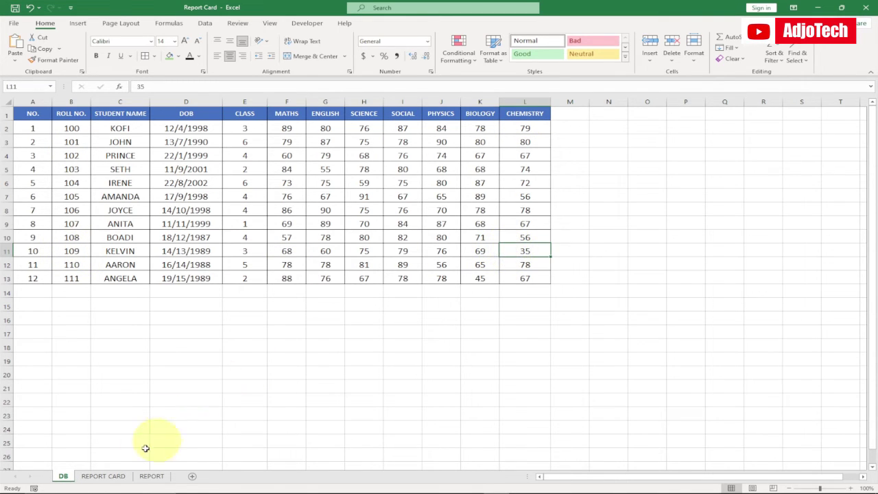
left_click(152, 476)
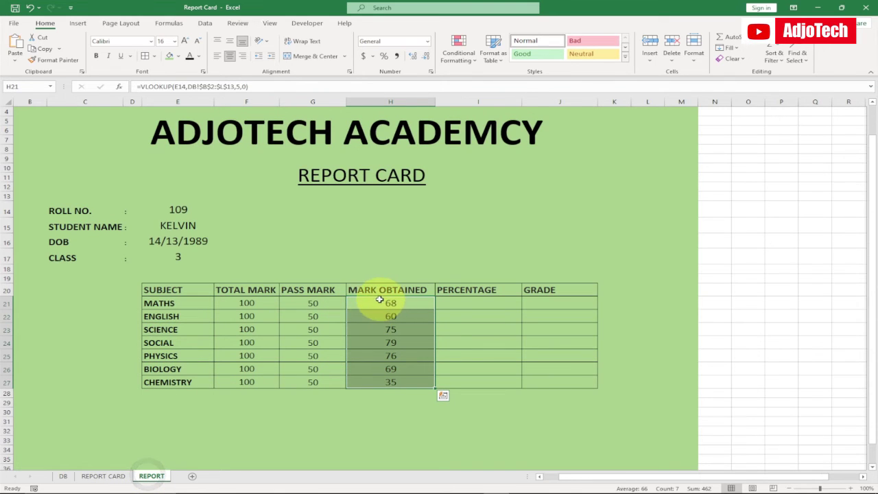
Choose roll number 104 in the E14 dropdown and compare the looked-up marks with the DB sheet
left_click(177, 209)
left_click(218, 214)
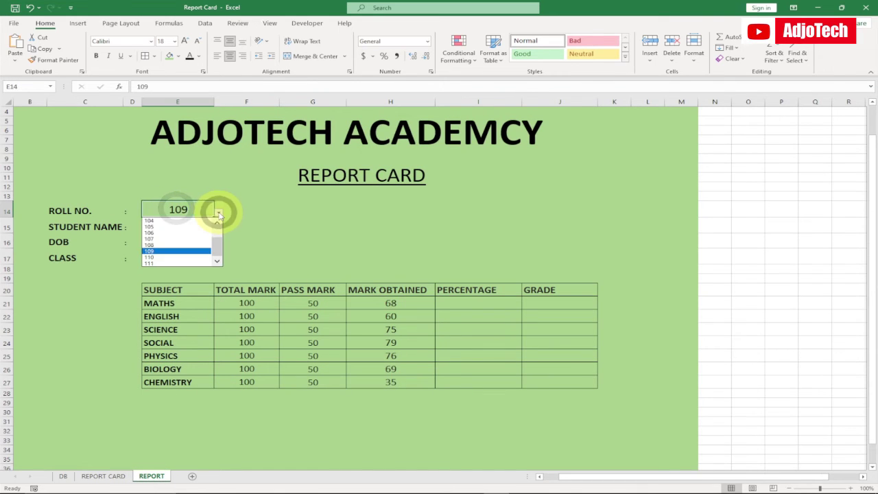
left_click(169, 224)
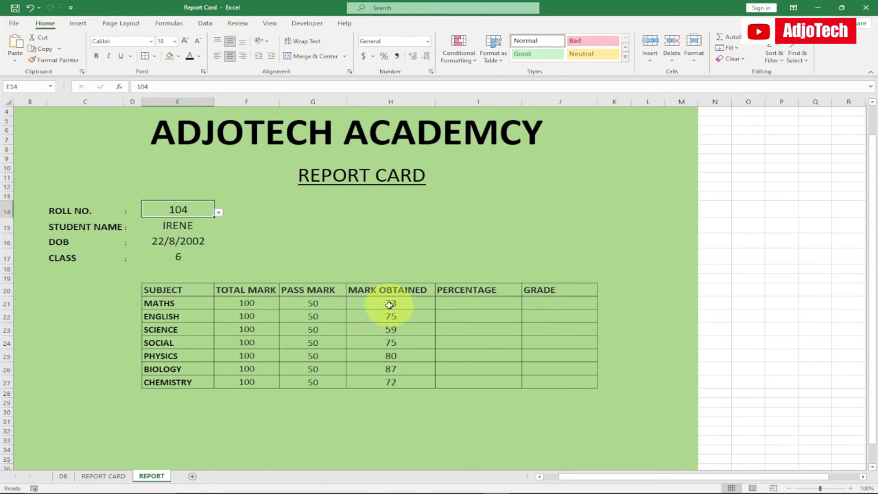
left_click(63, 475)
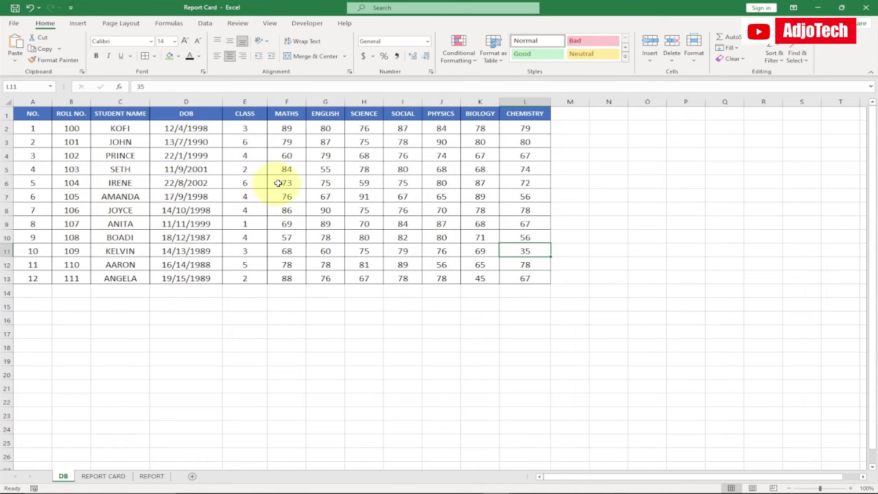
left_click(151, 475)
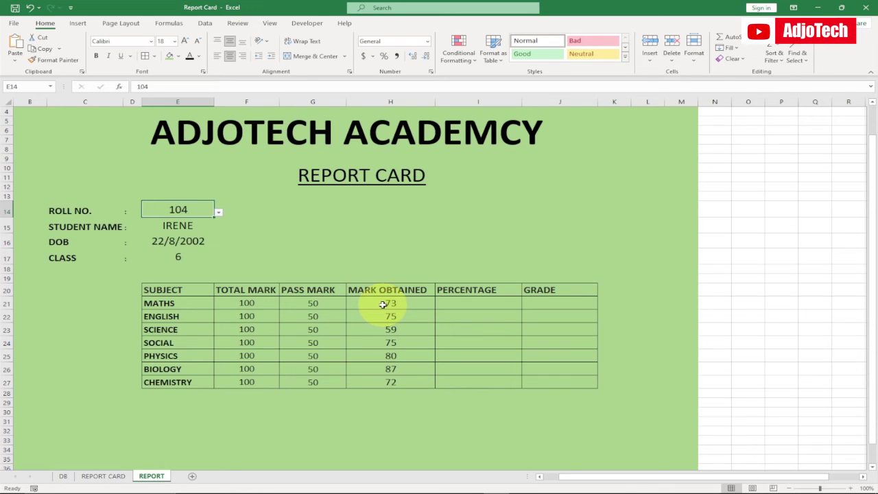
Enter the formula =H21/F21 in I21 to calculate the MATHS percentage from the mark obtained and the total mark
left_click(464, 302)
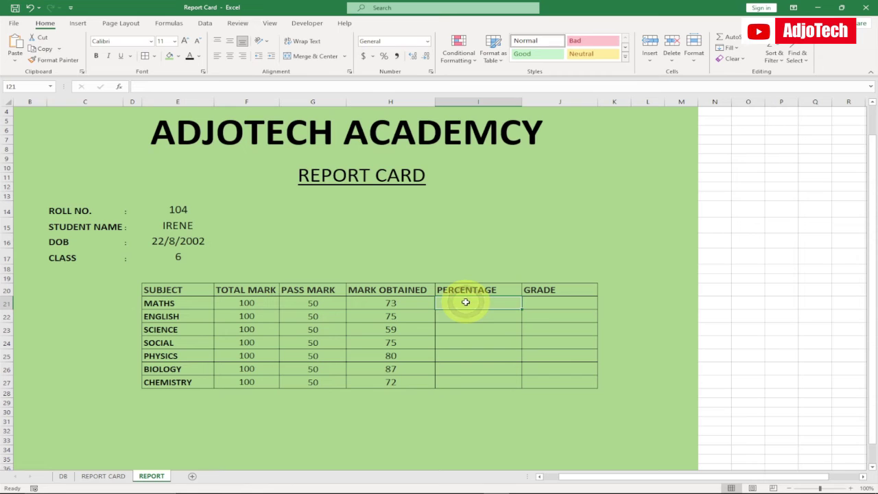
type("=")
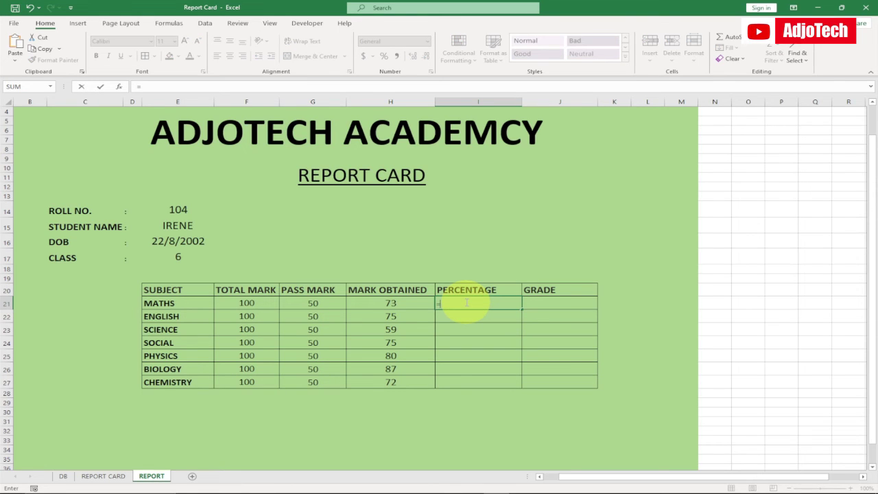
left_click(382, 303)
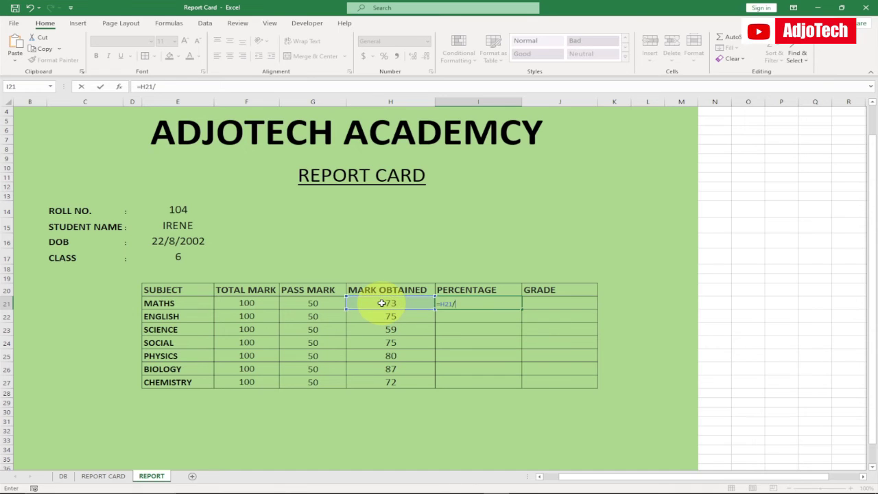
left_click(247, 303)
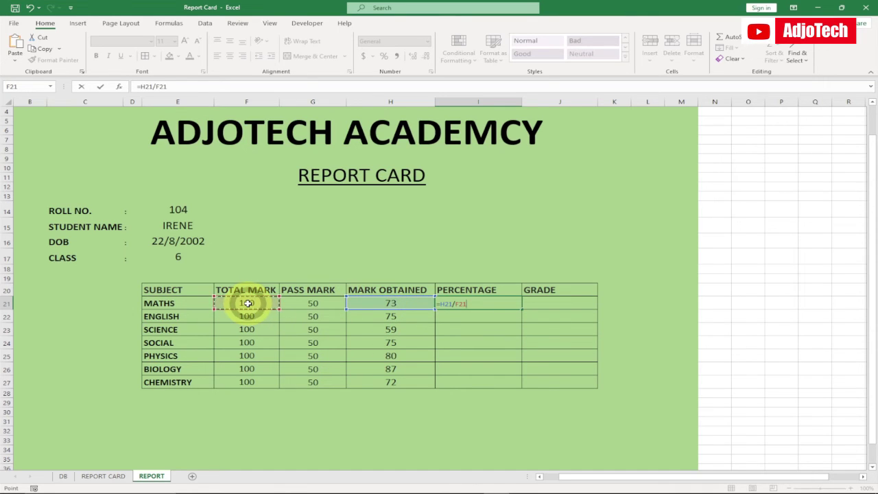
key("Return")
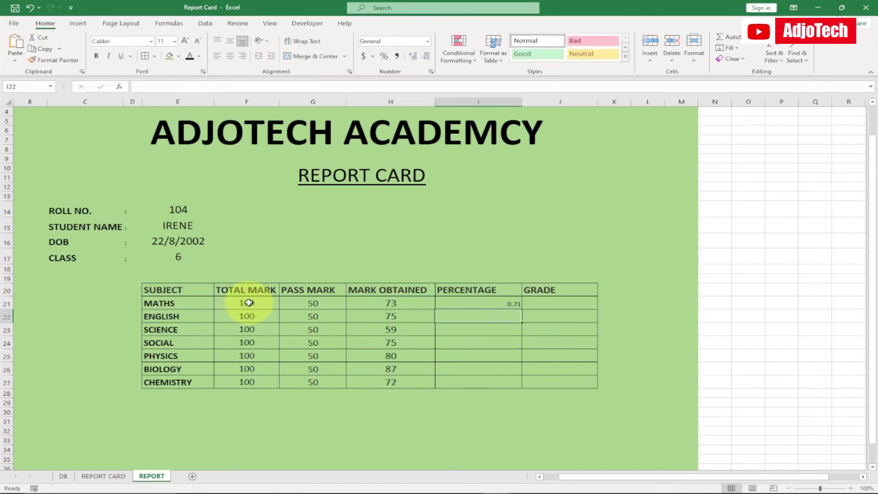
Format the MATHS percentage in I21 as Percentage and centre it horizontally
left_click(465, 305)
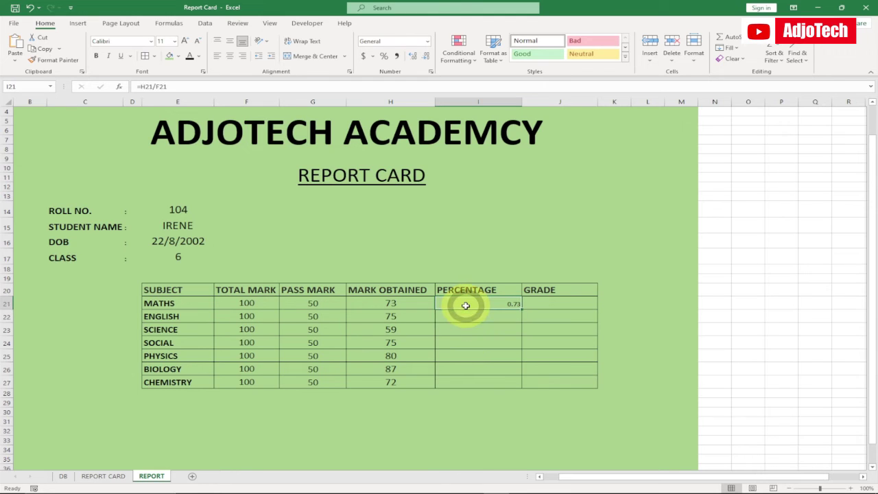
left_click(385, 58)
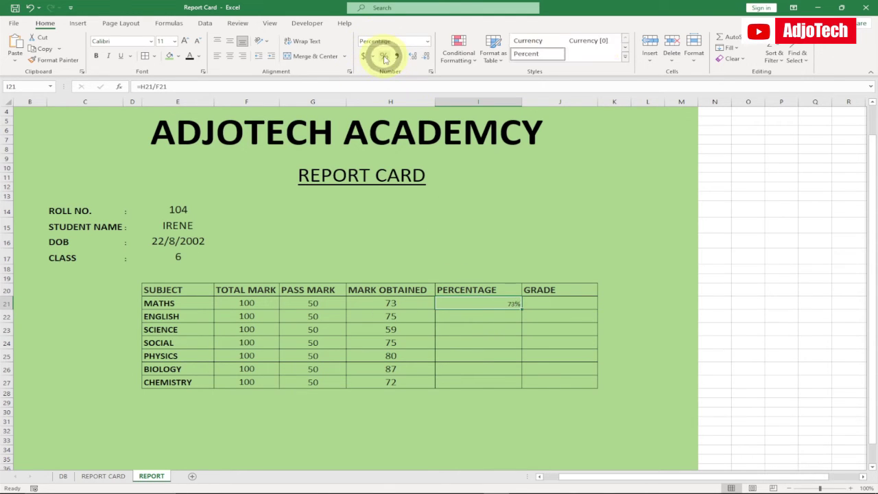
left_click(231, 57)
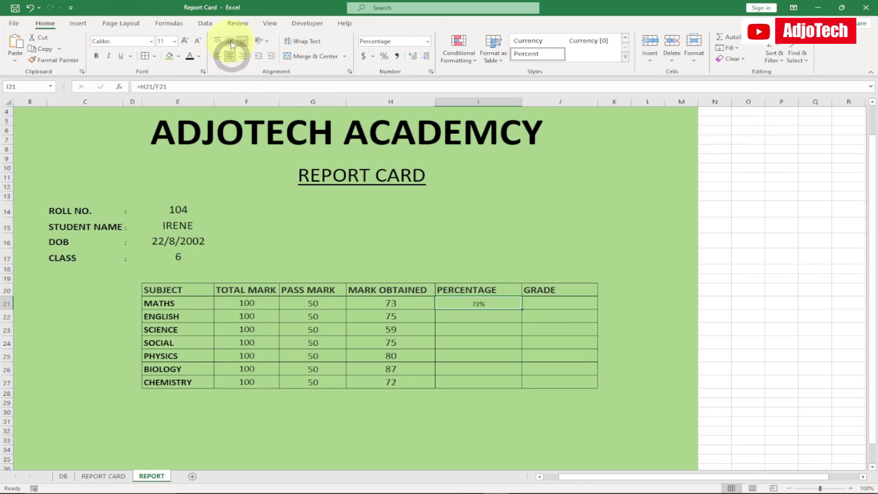
Set the MATHS percentage in I21 to font size 14 and fill its formula down through I27
left_click(185, 40)
left_click(185, 41)
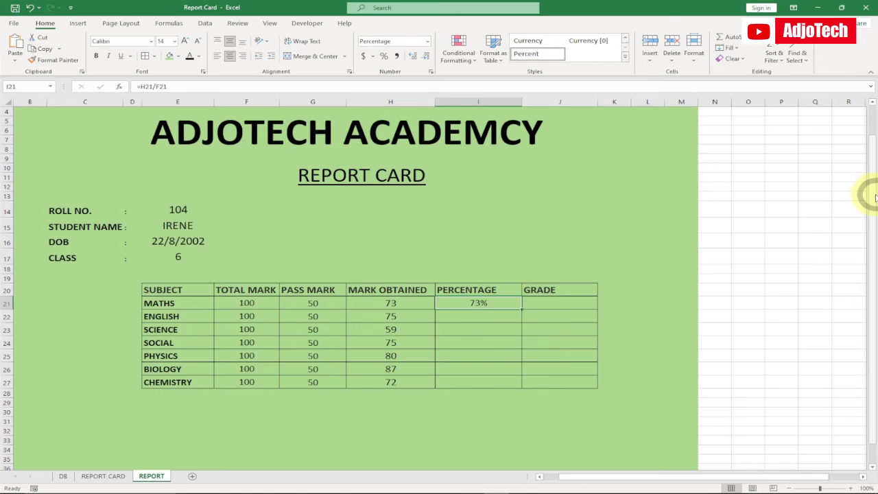
scroll(874, 198, "down", 1)
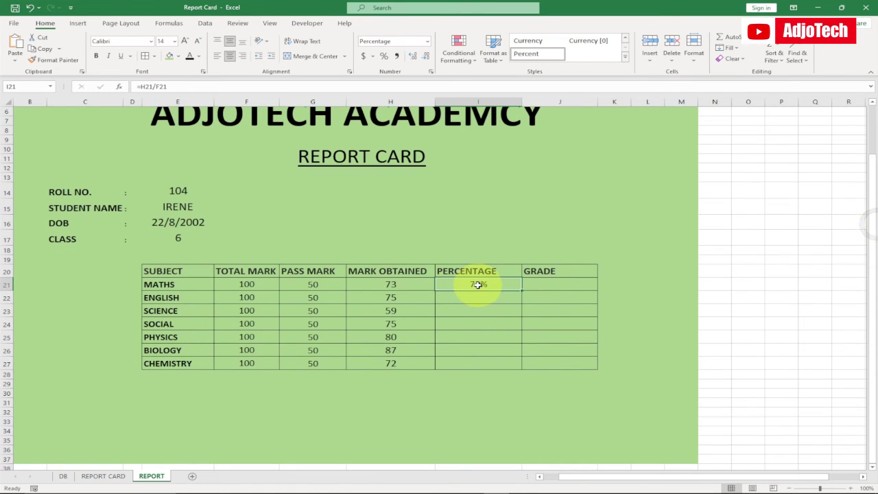
left_click_drag(523, 291, 514, 364)
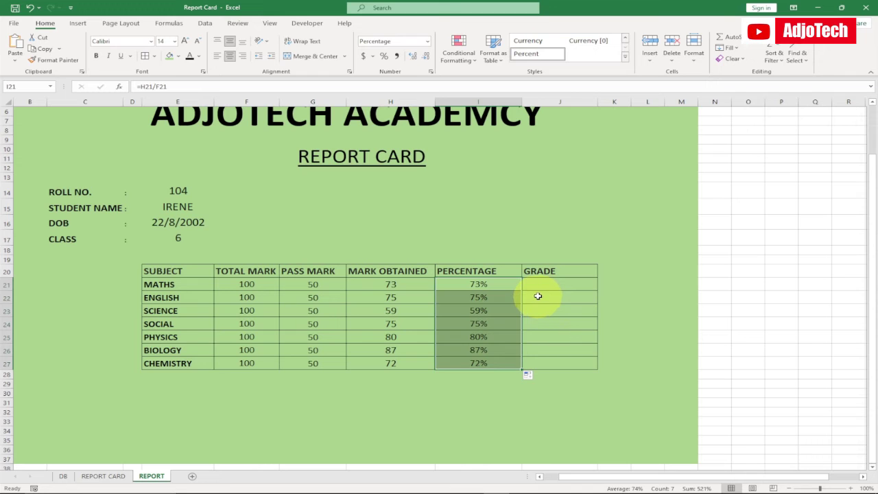
left_click(465, 402)
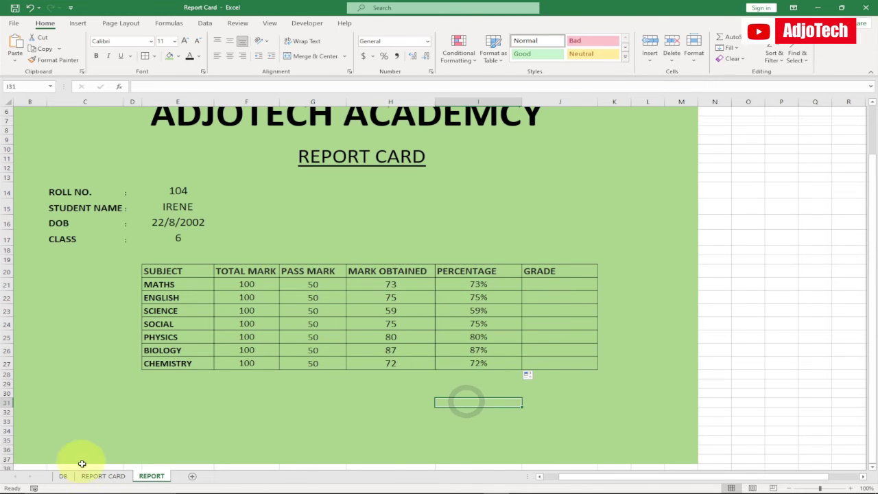
Check the summary layout on the REPORT CARD sheet and apply all borders to I31:J34 on the REPORT sheet
left_click(100, 476)
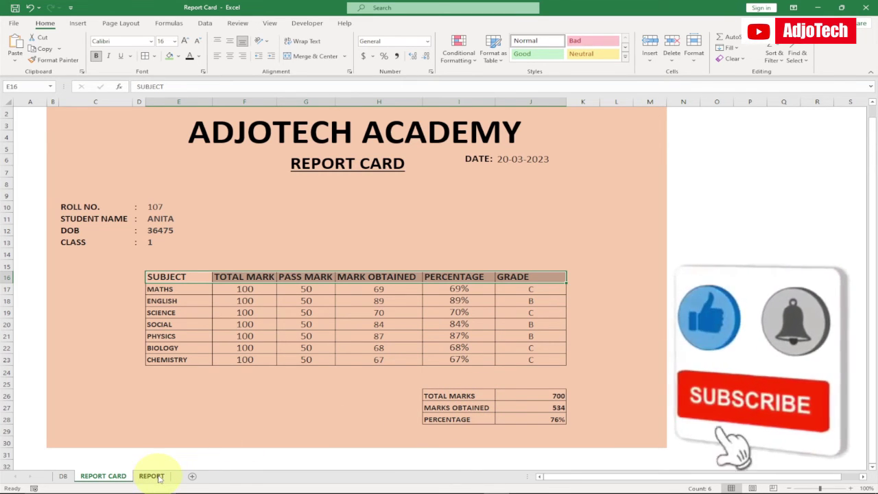
left_click(155, 476)
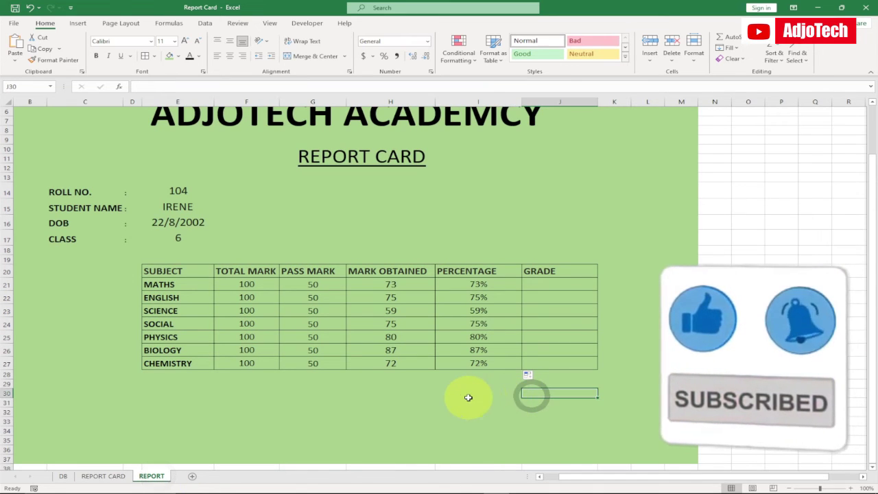
mouse_move(455, 399)
left_mouse_down()
mouse_move(572, 403)
mouse_move(566, 426)
left_mouse_up()
left_click(144, 56)
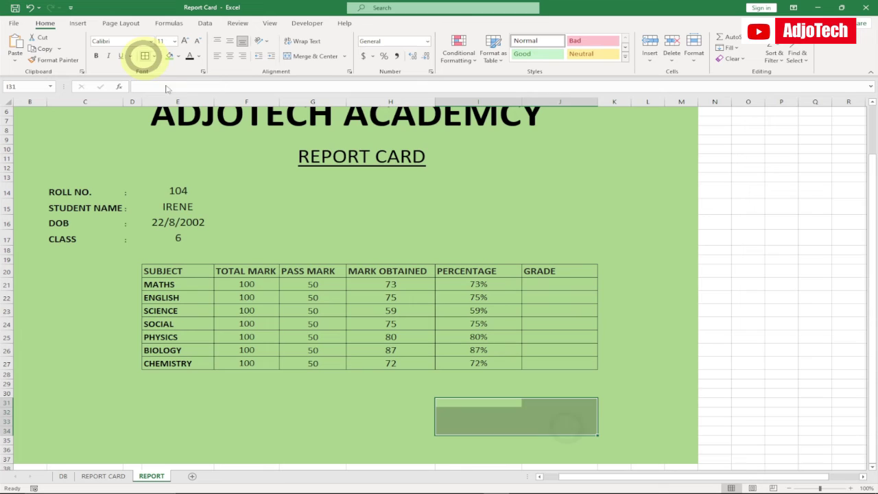
Enter the summary labels TOTAL MARKS in I31, MARKS OBTAINED in I32 and PERCENTAGE in I33
double_click(464, 404)
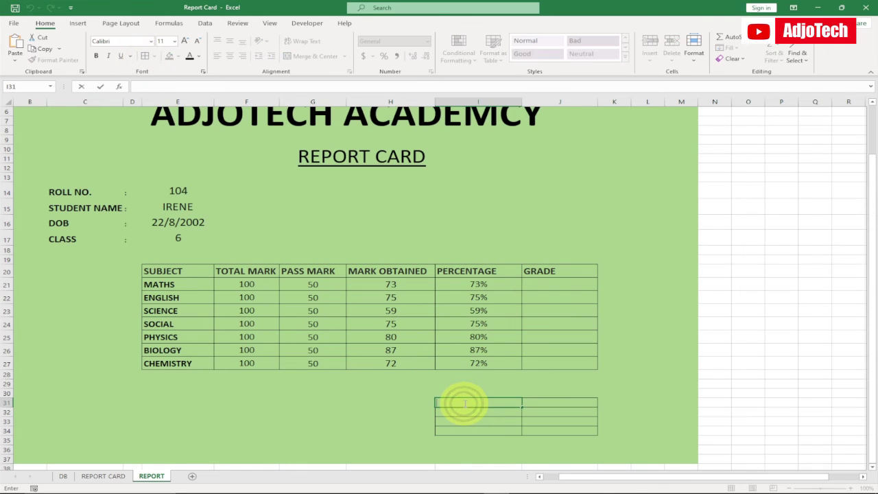
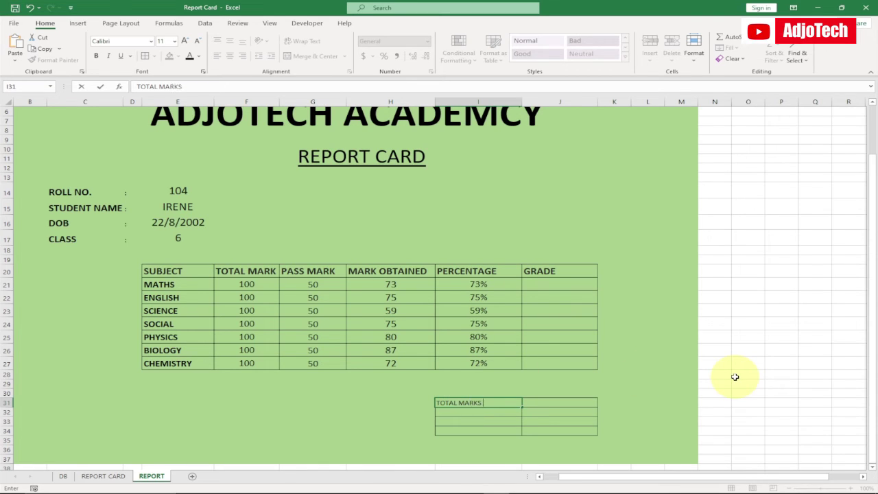
left_click(472, 412)
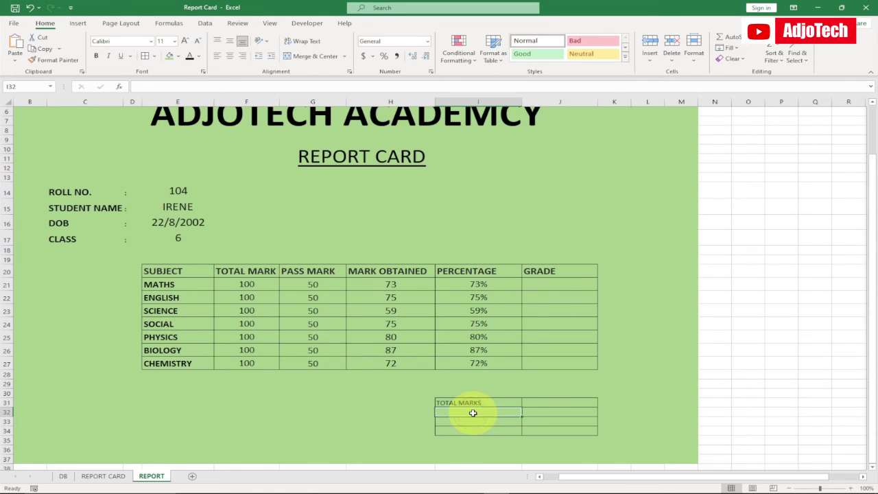
type("OBTAINED")
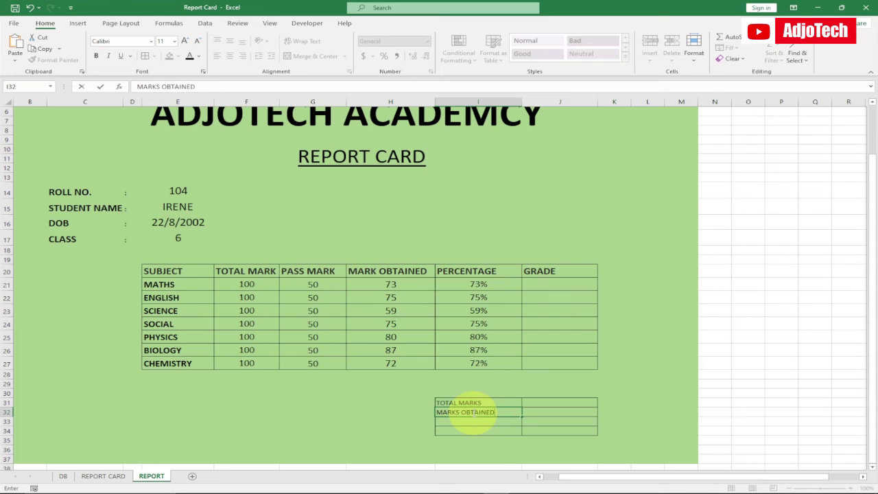
left_click(467, 421)
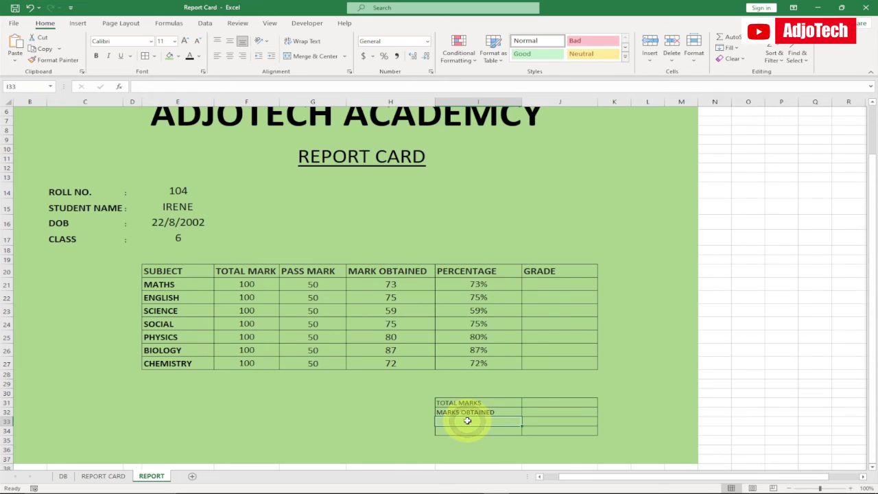
type("PERCENTAGE")
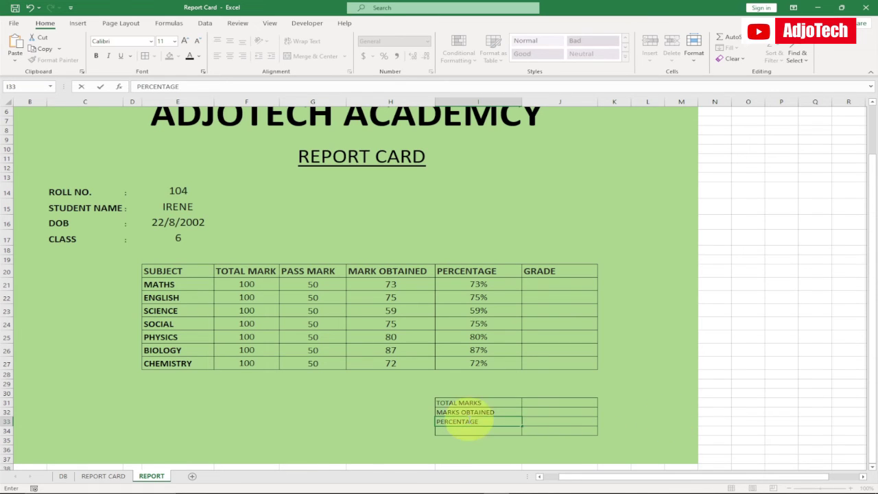
left_click(439, 402)
Remove the borders from H34:K35 and apply all borders to the summary table I31:J33
left_click_drag(425, 432, 605, 443)
left_click(155, 56)
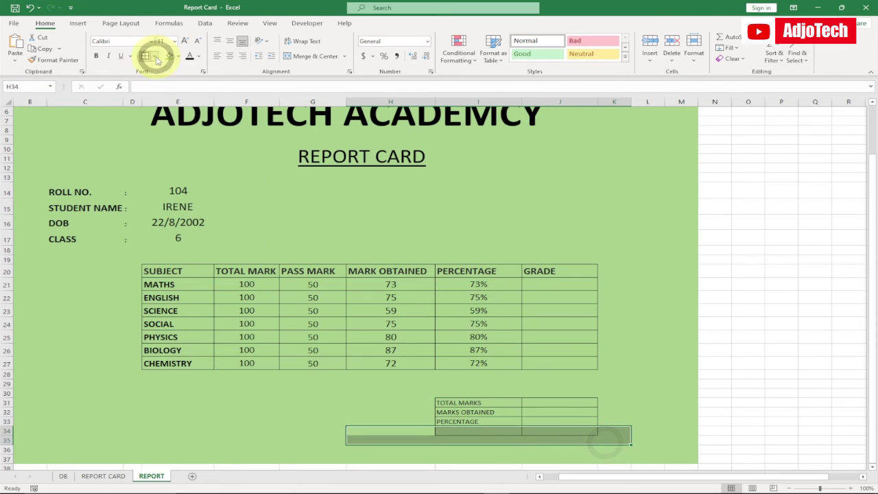
left_click(166, 137)
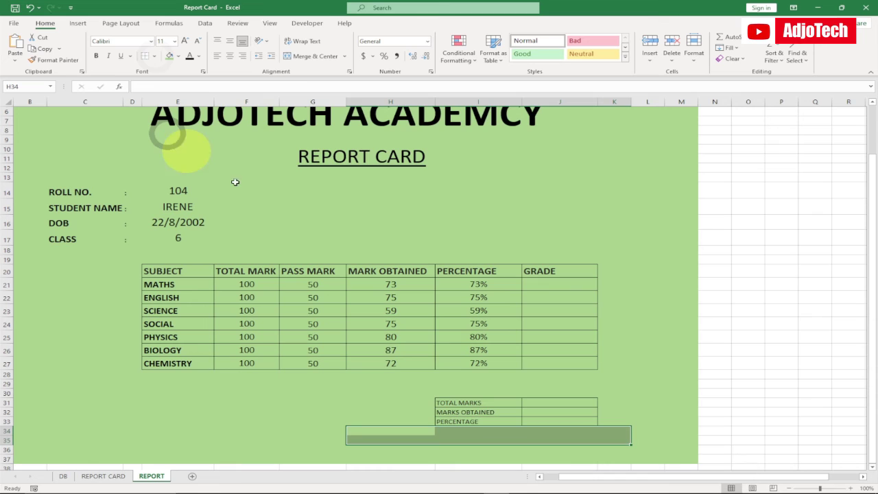
left_click(471, 410)
left_click_drag(448, 402, 534, 421)
left_click(152, 55)
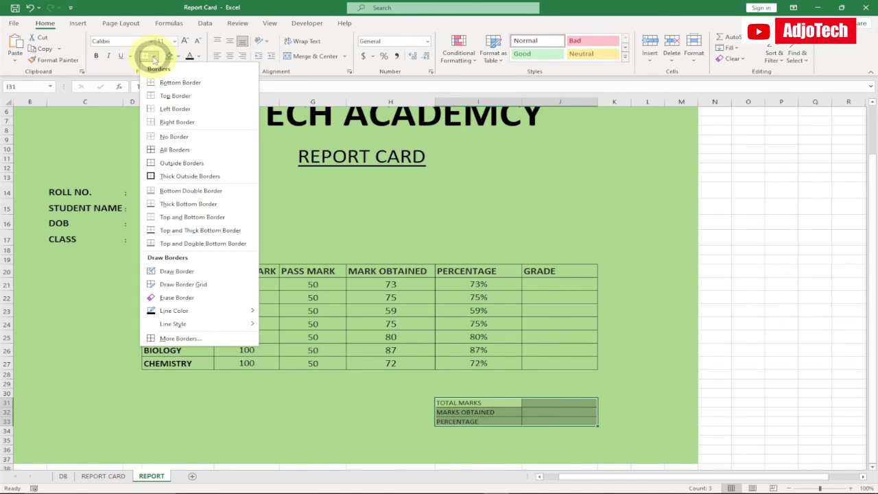
left_click(170, 150)
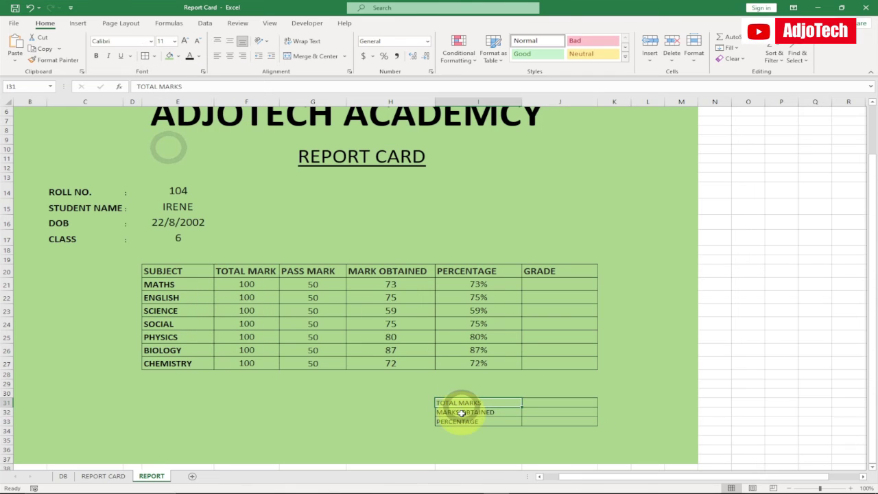
Increase the font size of the summary table I31:J33 to 14
left_click_drag(448, 402, 566, 421)
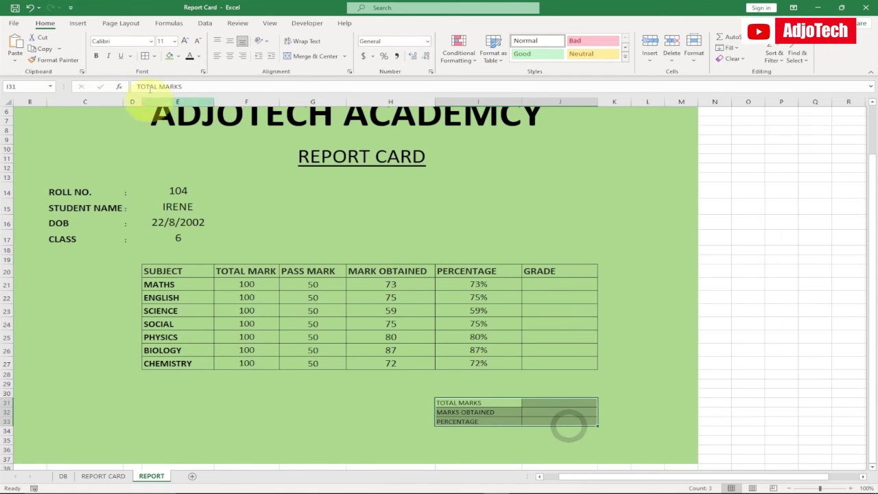
left_click(185, 41)
left_click(185, 41)
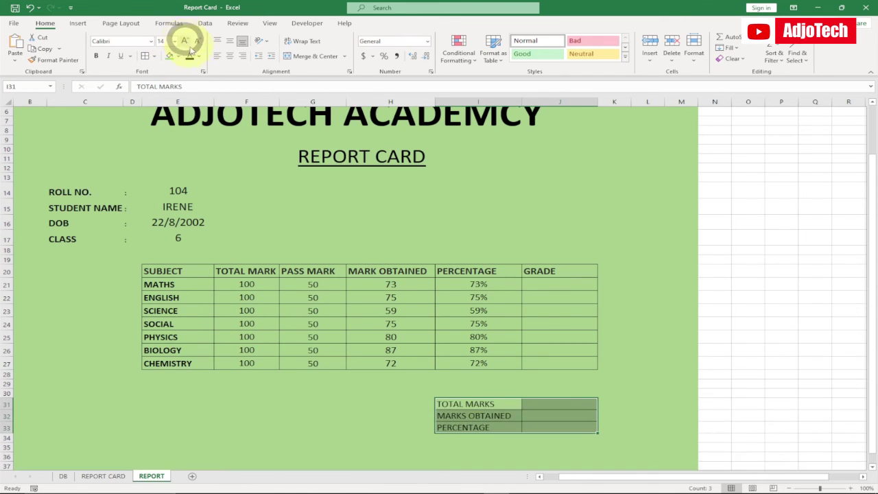
Enter a SUM formula in J31 that adds the total marks in F21:F27
left_click(533, 405)
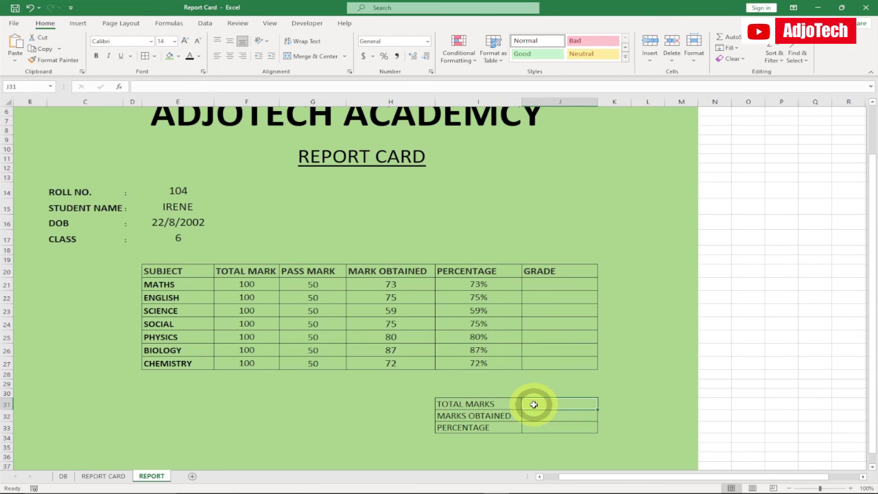
type("=")
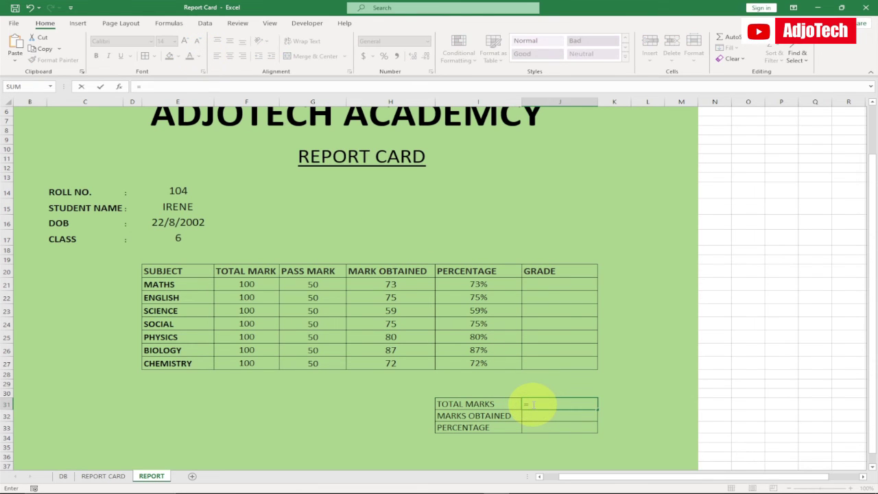
type("S")
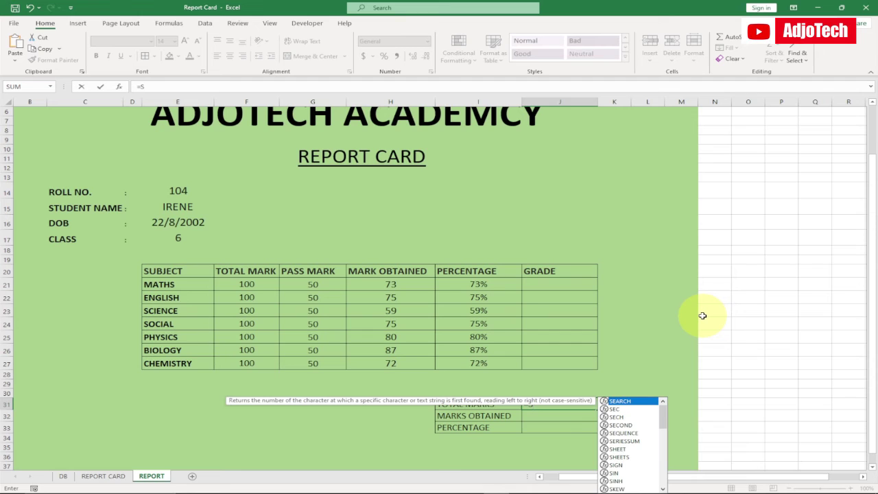
type("UM")
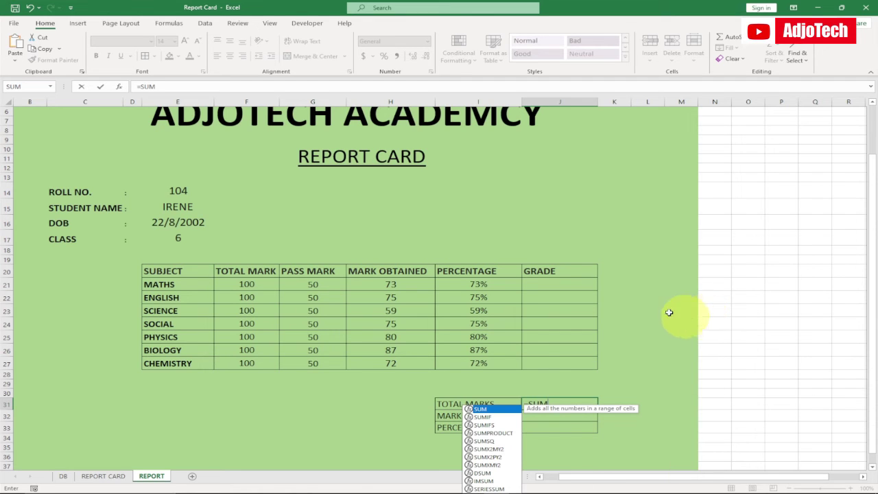
type("(")
left_click_drag(248, 284, 253, 361)
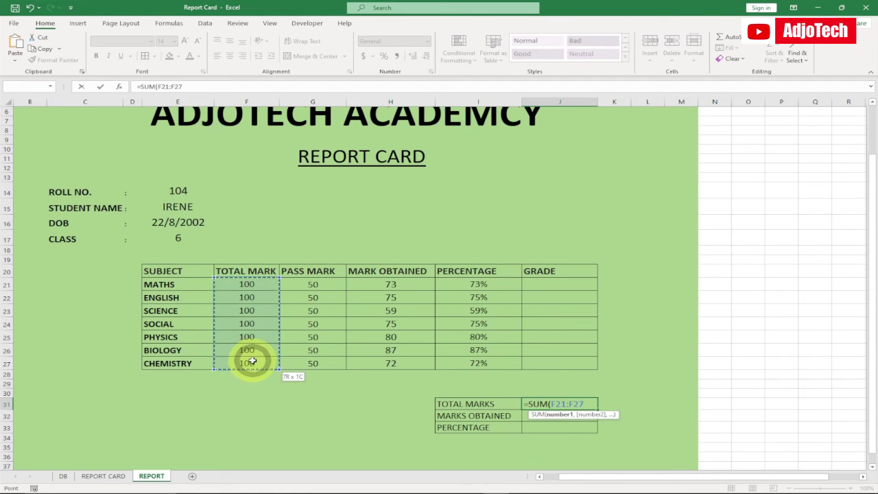
key("Return")
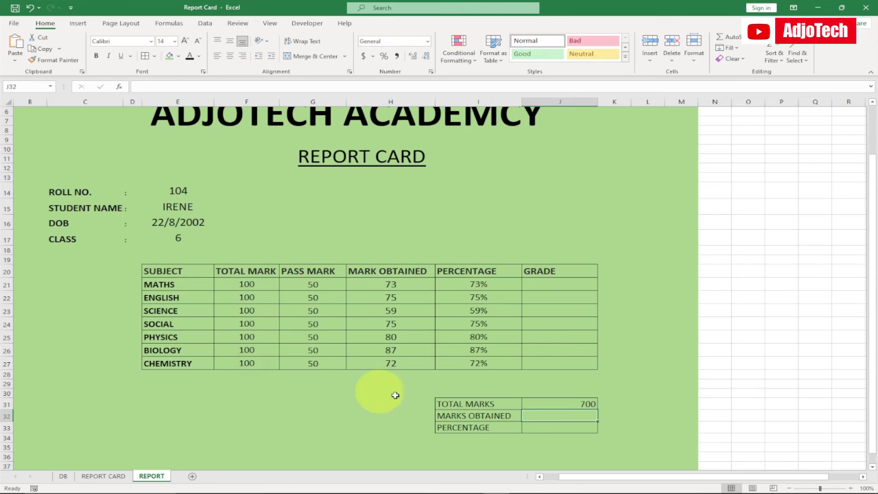
Enter a SUM formula in J32 that adds the marks obtained in H21:H27
left_click(537, 415)
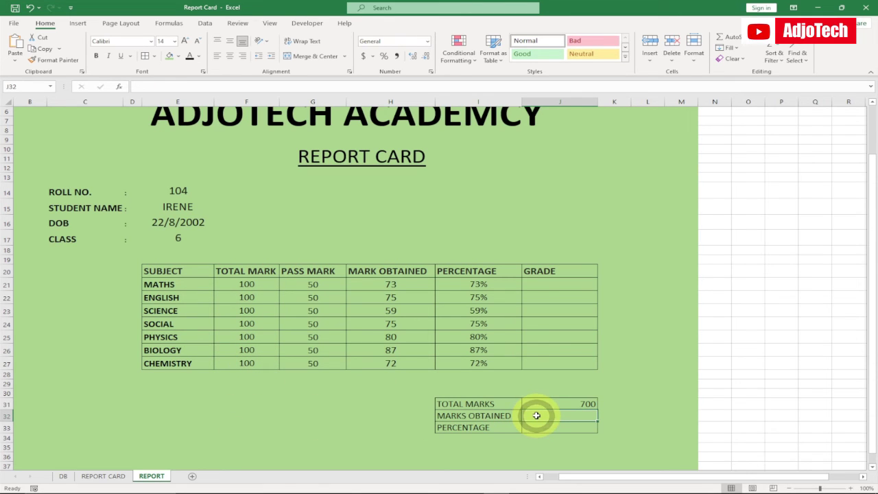
type("=")
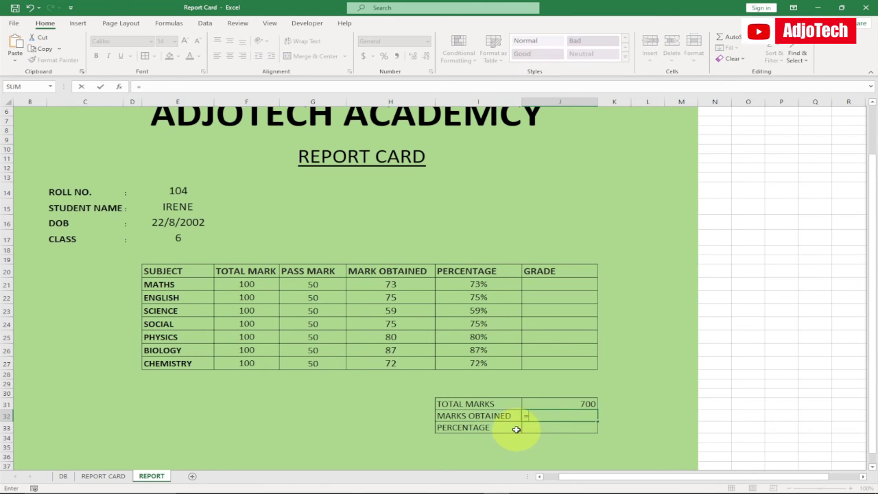
type("SUM")
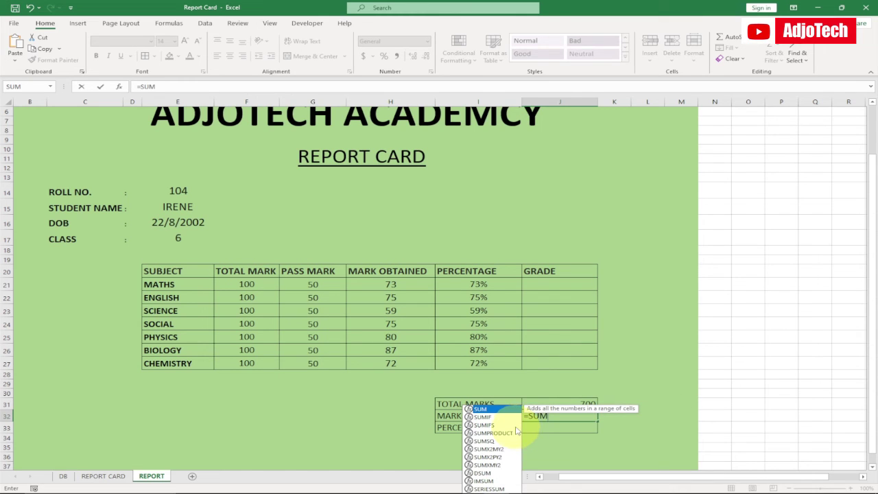
type("(")
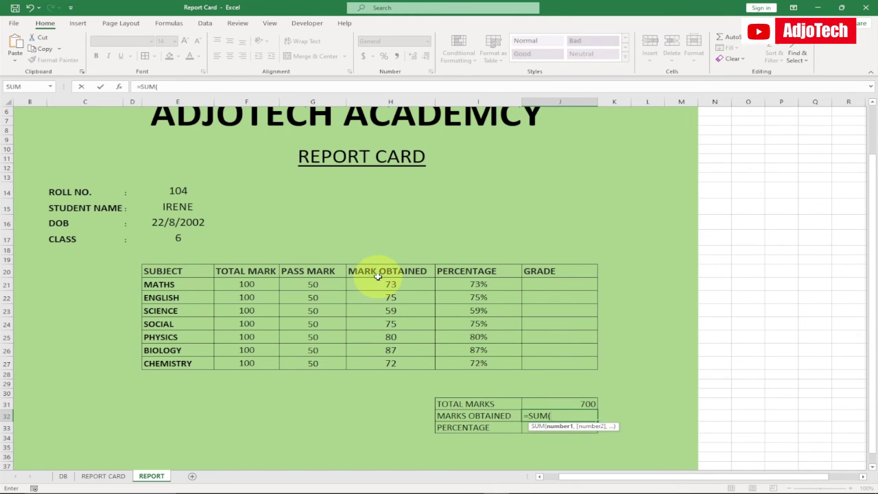
left_click_drag(374, 284, 386, 360)
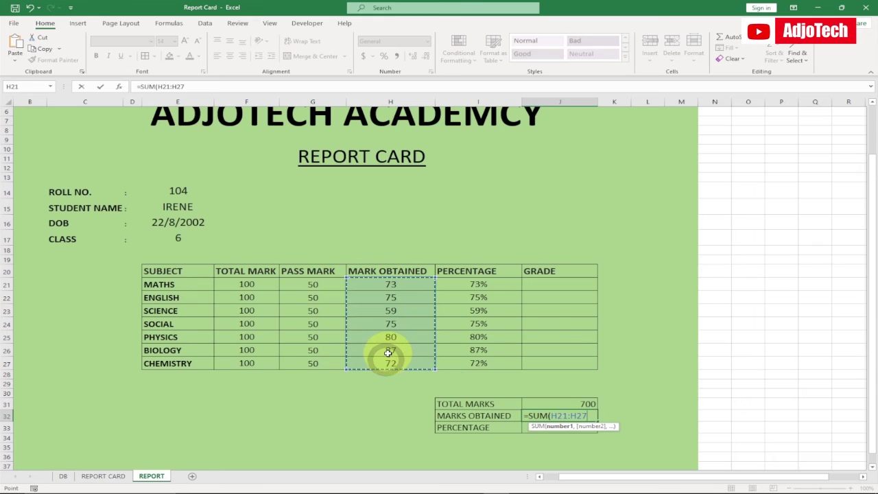
key("Return")
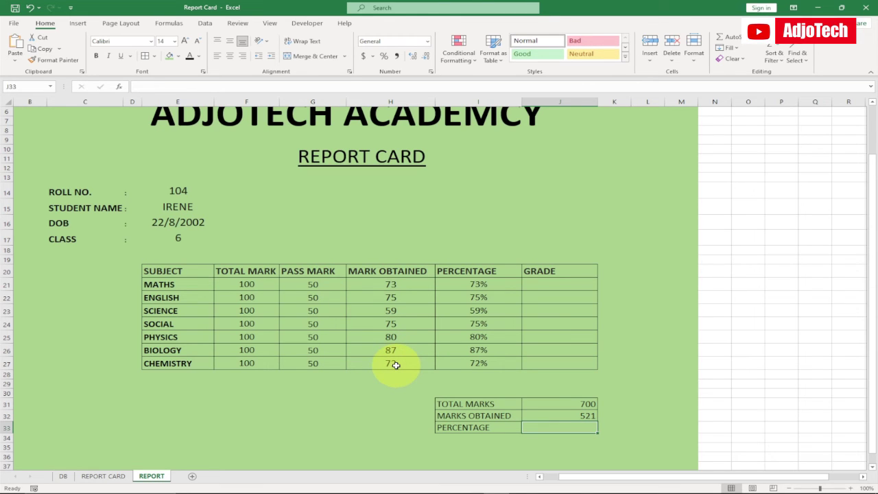
Enter the formula =J32/J31 in J33 for the overall percentage and format the cell as a percentage
left_click(544, 427)
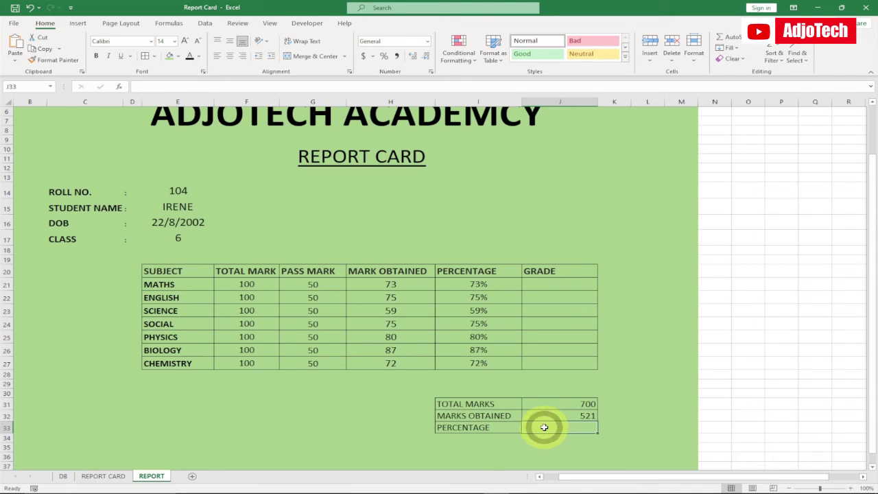
left_click(544, 428)
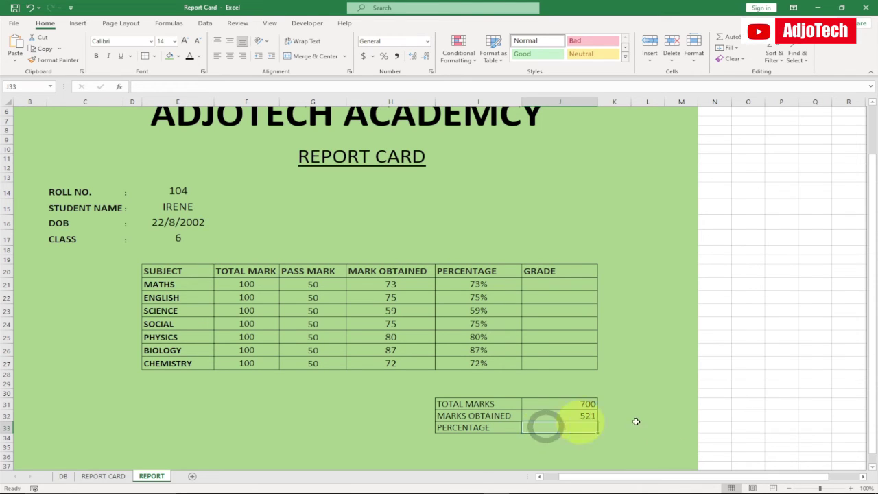
type("=")
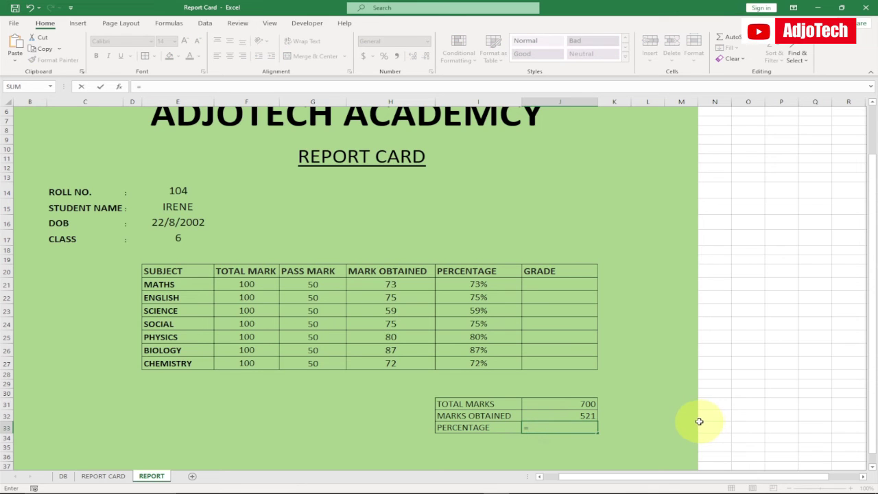
left_click(559, 417)
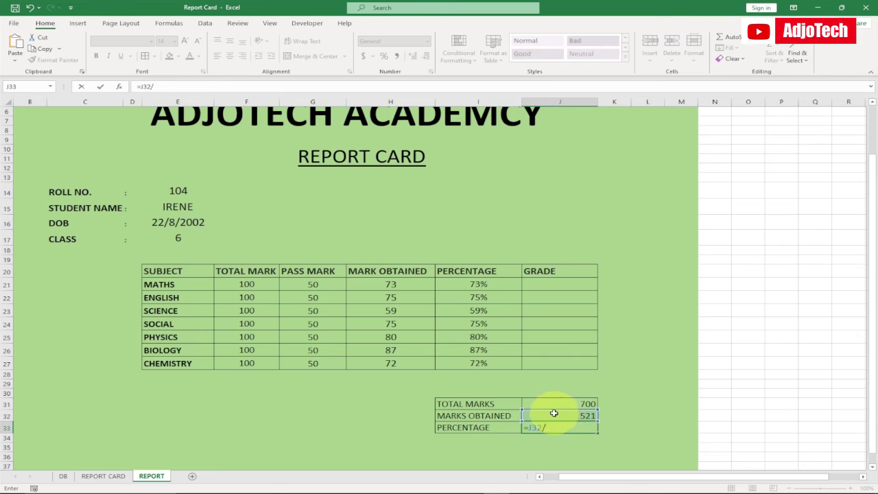
left_click(549, 404)
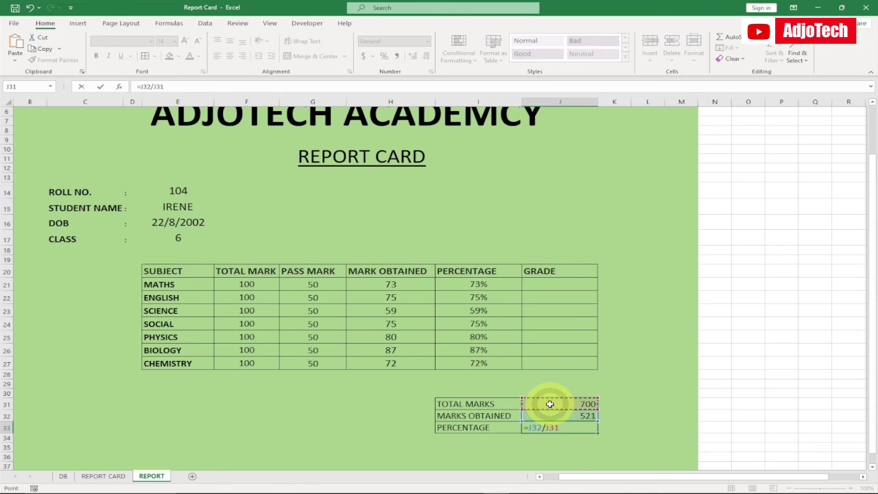
key("Return")
left_click(556, 428)
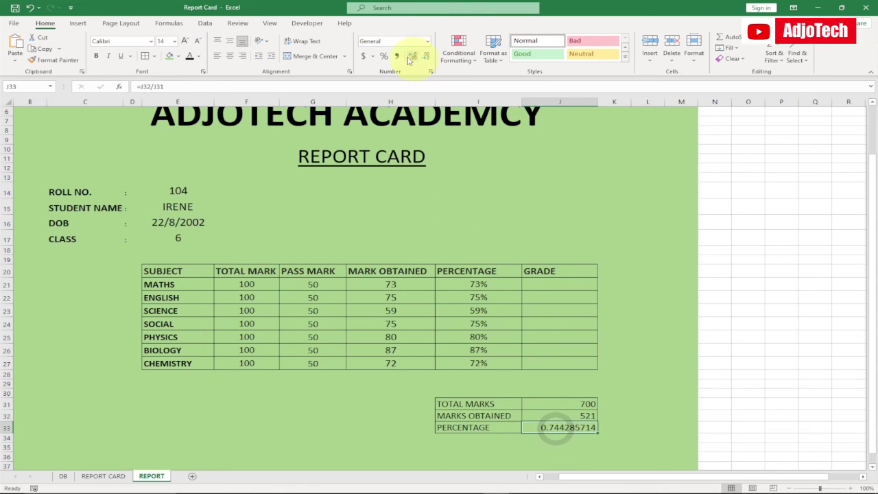
left_click(384, 56)
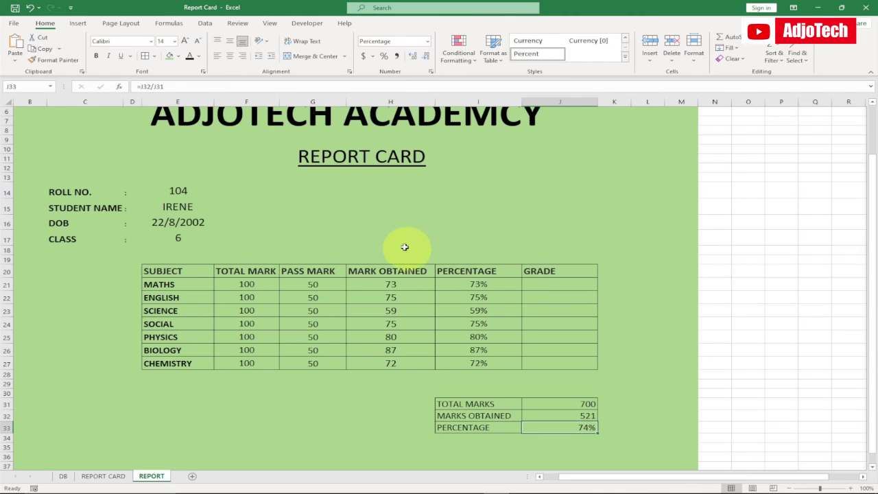
Choose roll number 106 from the dropdown list in E14 to test the report card
left_click(180, 191)
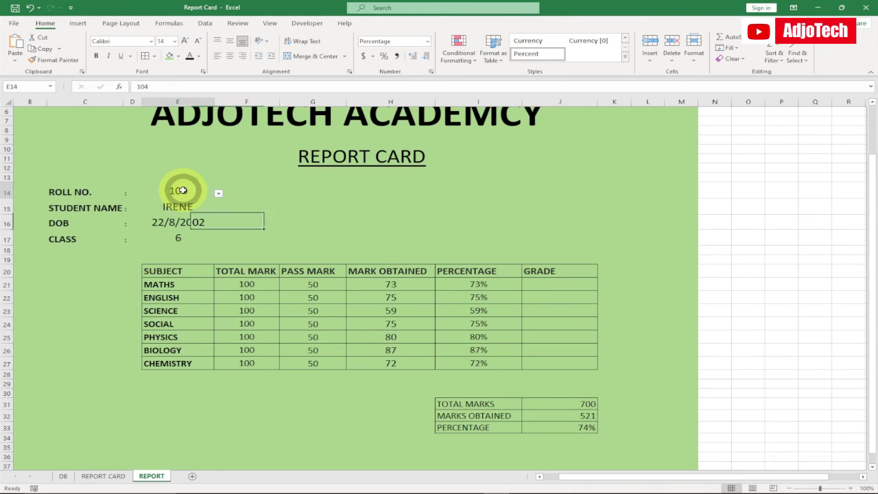
left_click(219, 196)
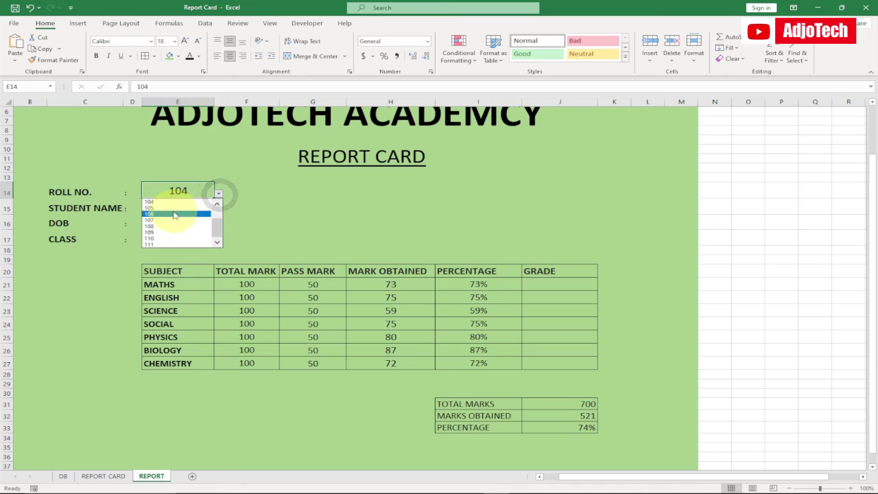
left_click(177, 210)
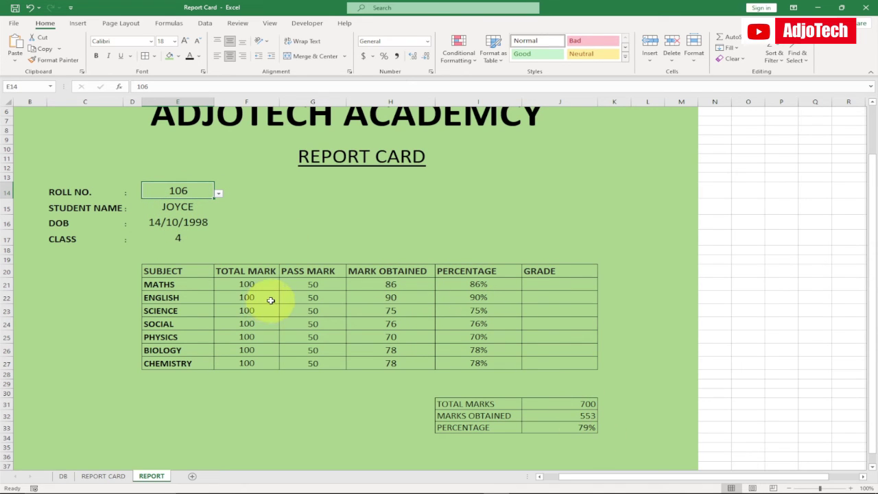
Start an IF formula in the Maths grade cell J21 that returns "A" when H21>=90
left_click(549, 283)
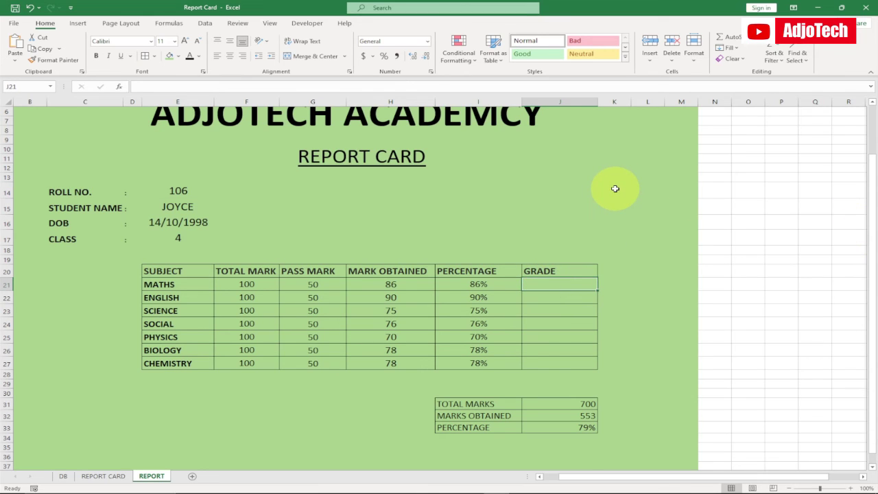
mouse_move(872, 191)
left_mouse_down()
mouse_move(873, 137)
mouse_move(871, 197)
left_mouse_up()
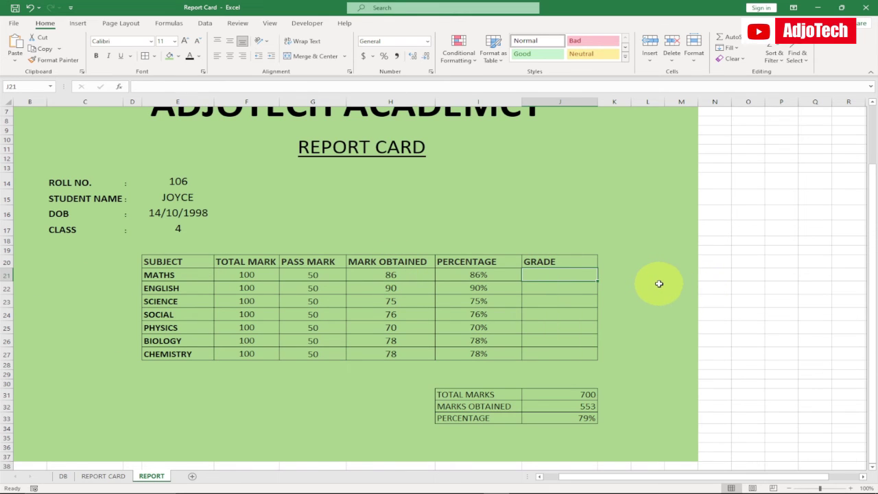
type("=")
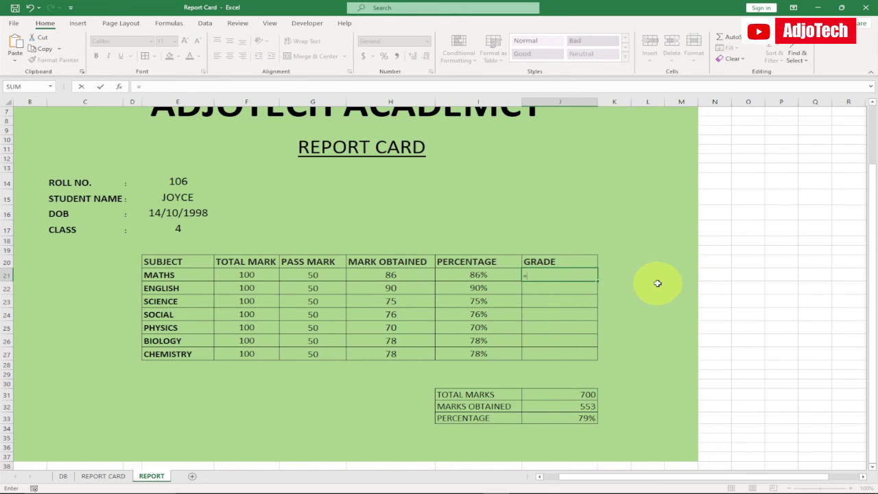
type("IF(")
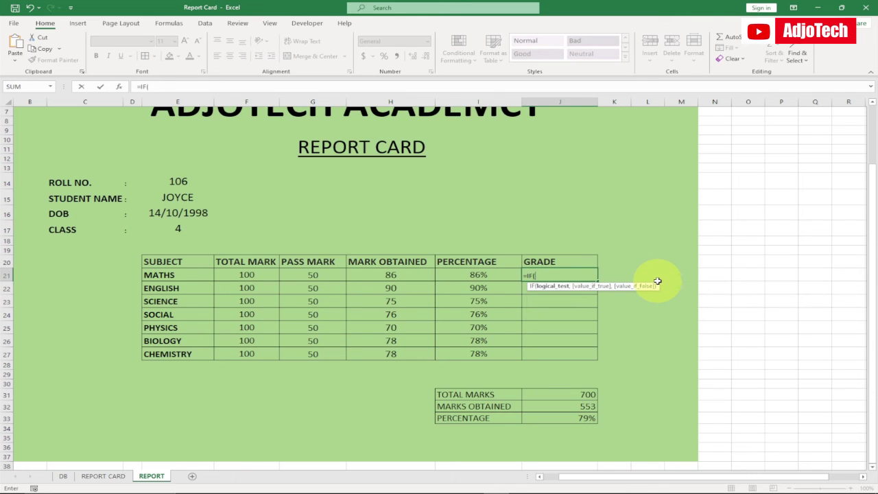
left_click(370, 274)
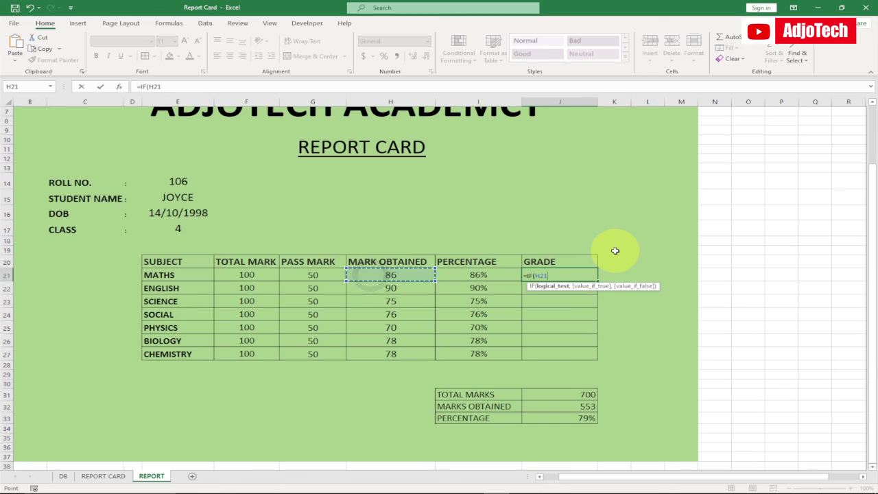
type(">")
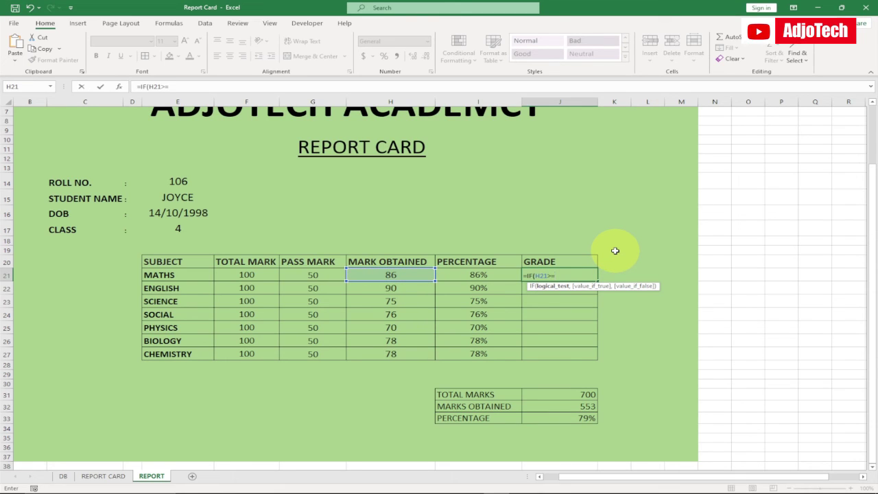
type("=90,")
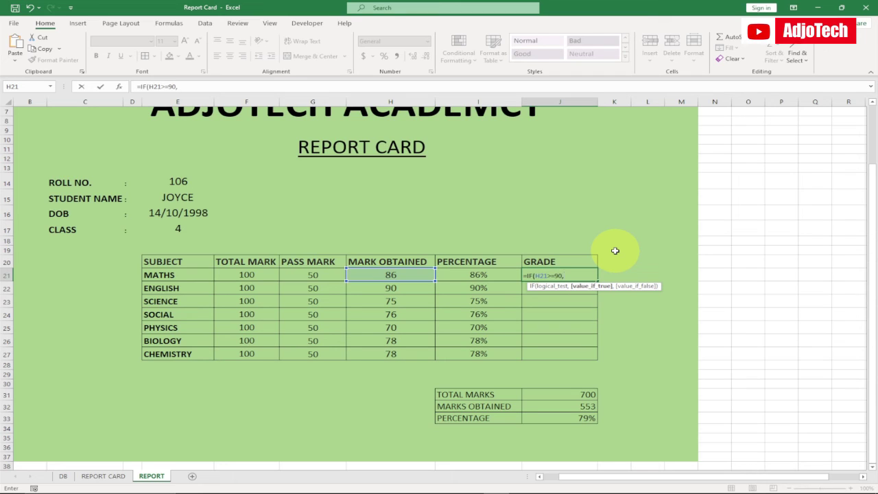
type("\"a\",")
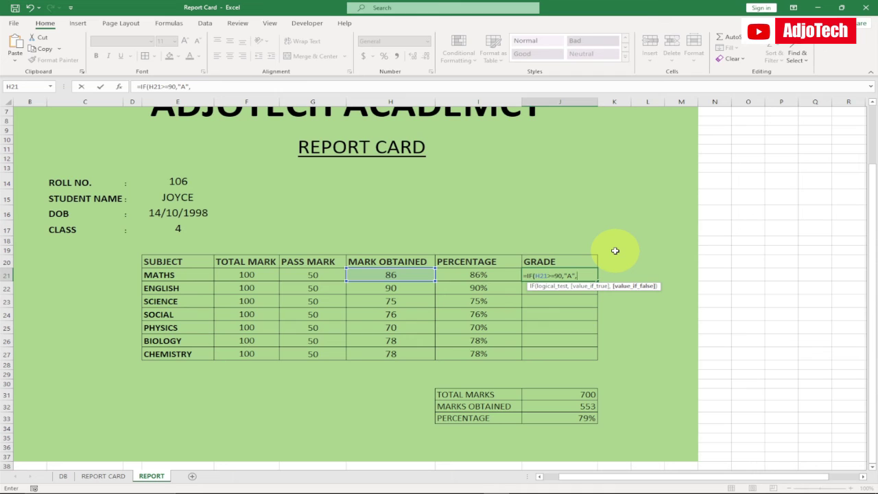
Nest a second IF in the J21 grade formula that returns "B" when H21>=75
type("IF(")
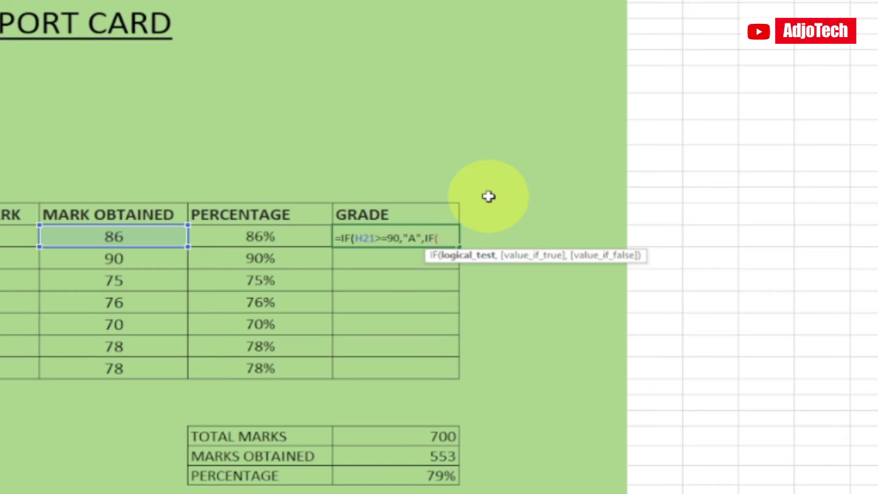
left_click(137, 236)
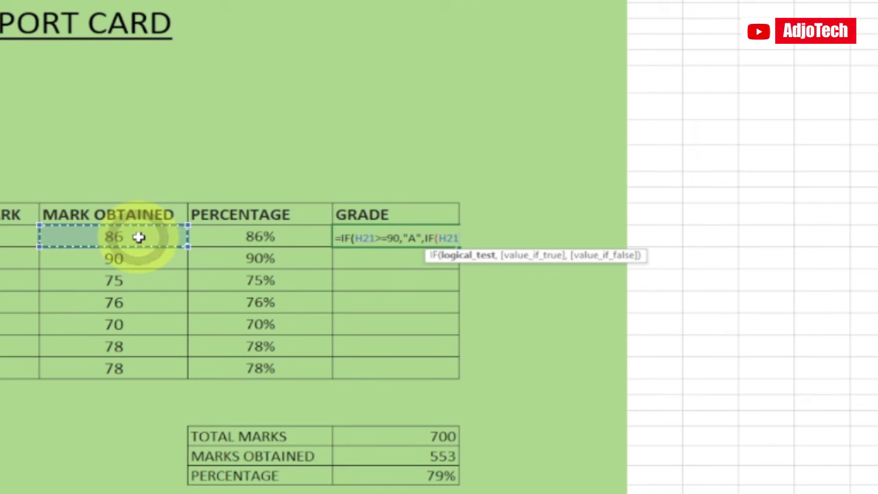
type(">=75")
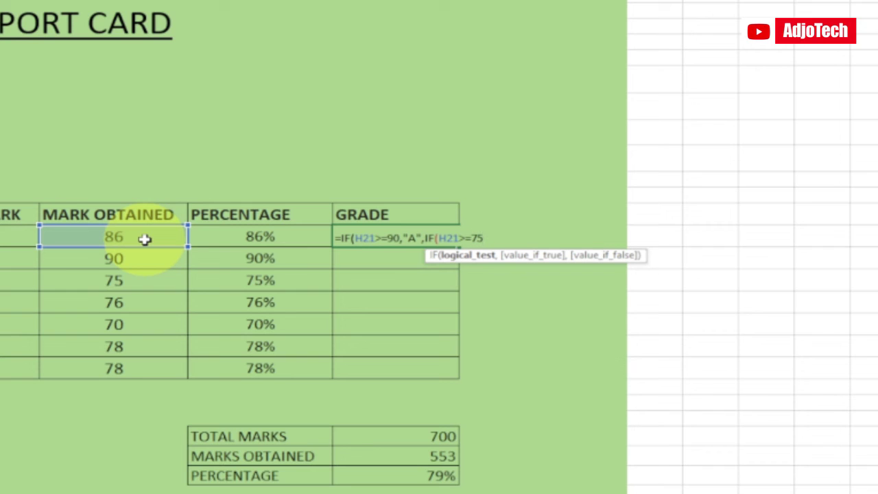
type(",\"")
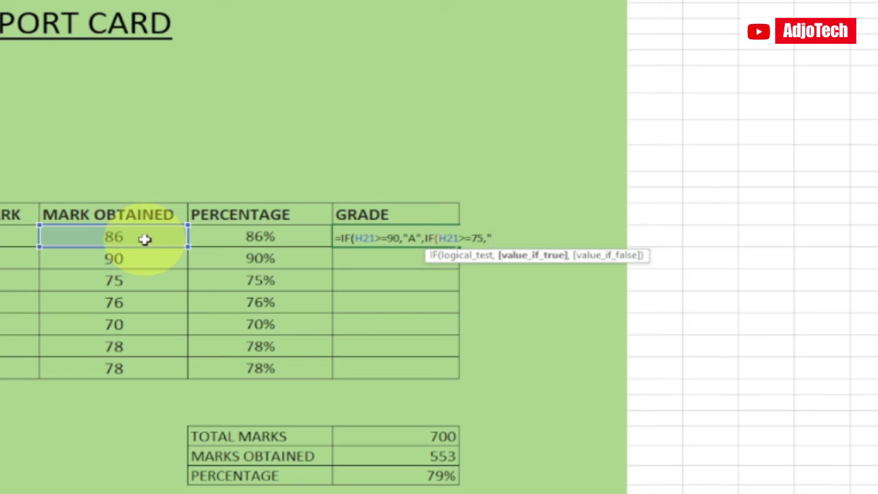
type("B\"")
type(",")
Nest a third IF in the J21 grade formula that returns "C" when H21>=65
type("IF(")
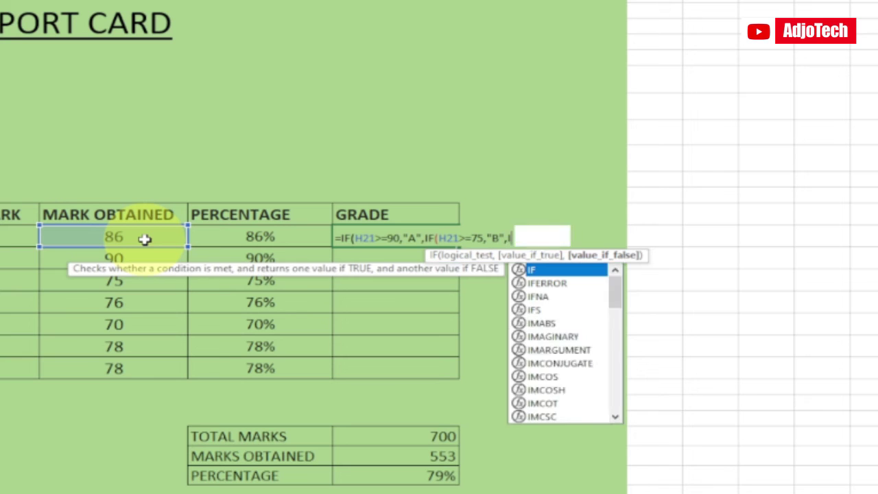
left_click(145, 238)
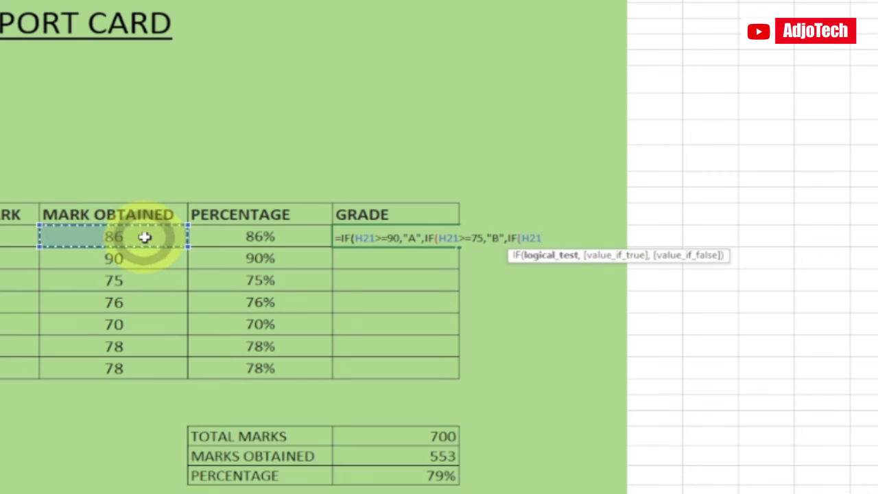
type(">")
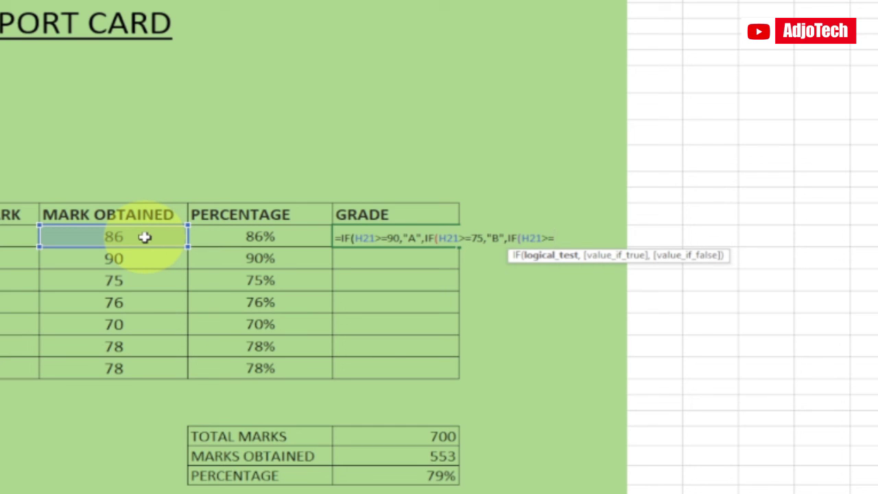
type("=")
type("6")
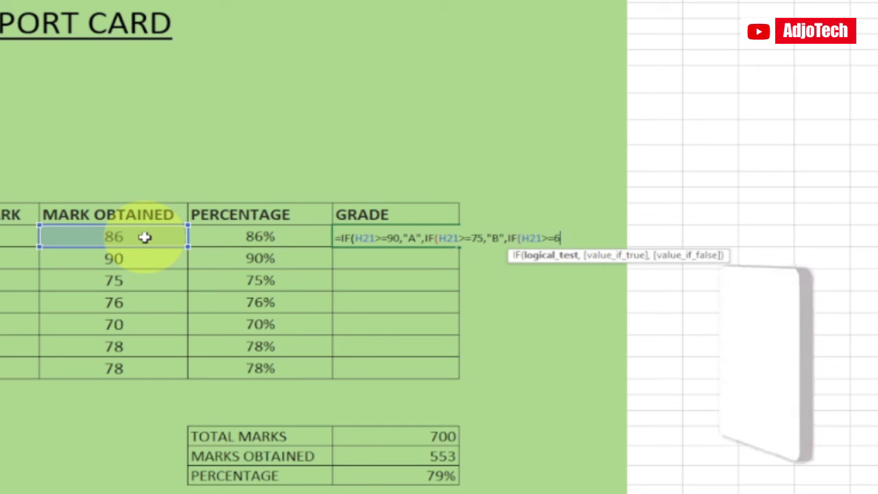
type("5,")
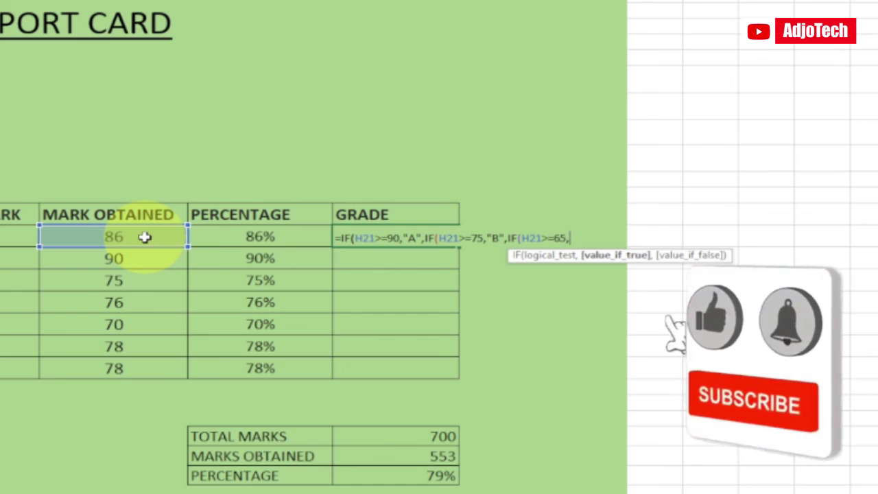
type("\"C")
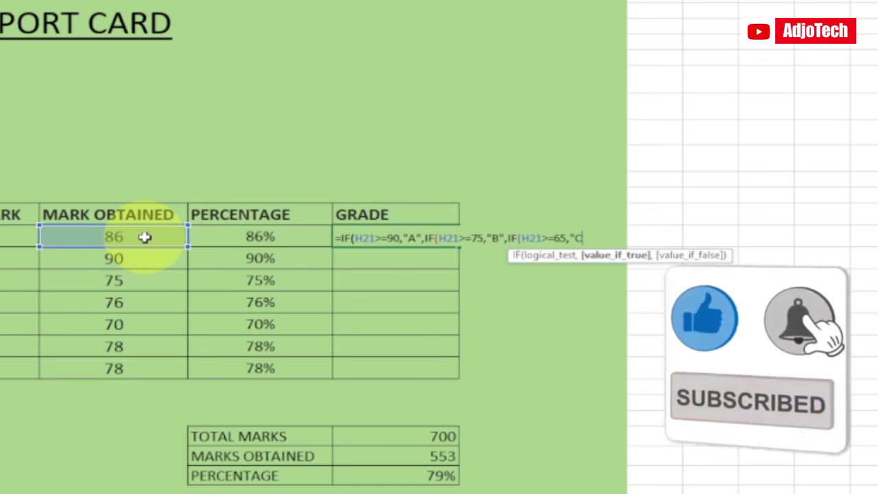
type("\"")
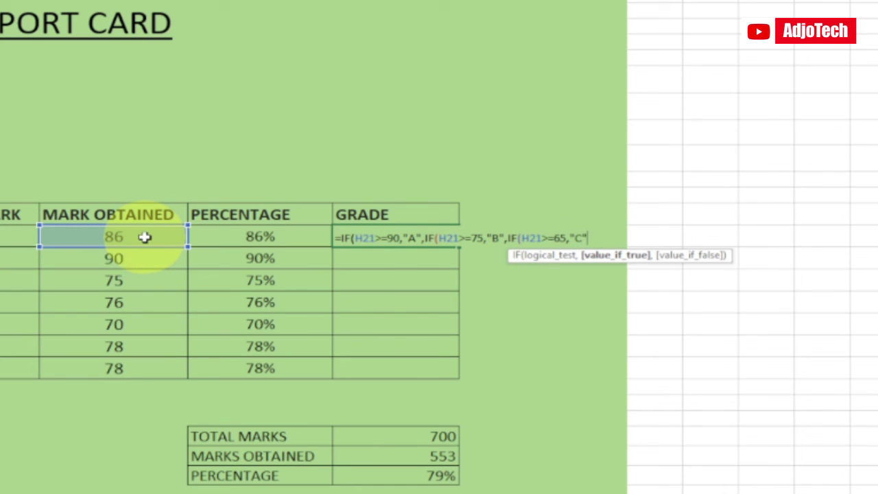
type(",")
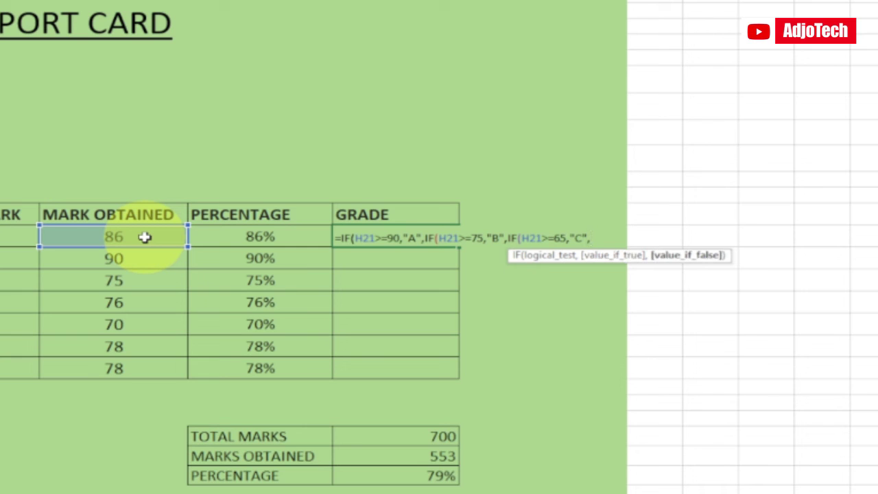
left_click(145, 236)
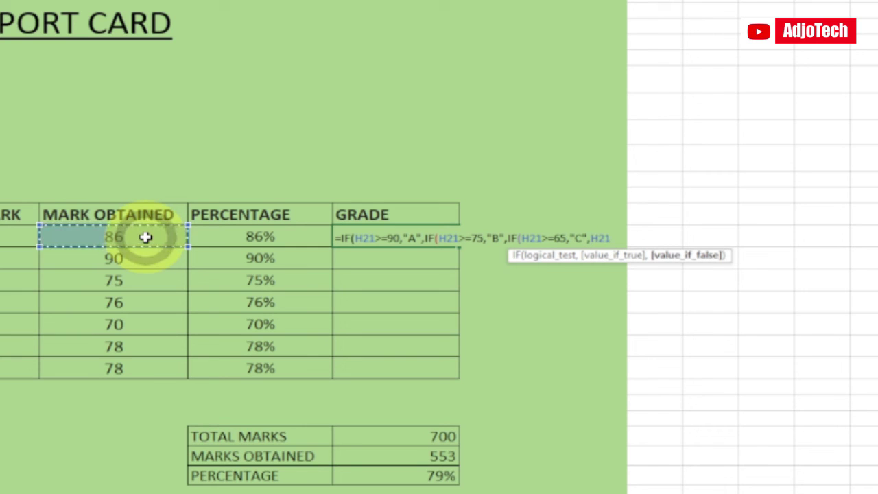
key("BackSpace")
key("BackSpace")
key("BackSpace")
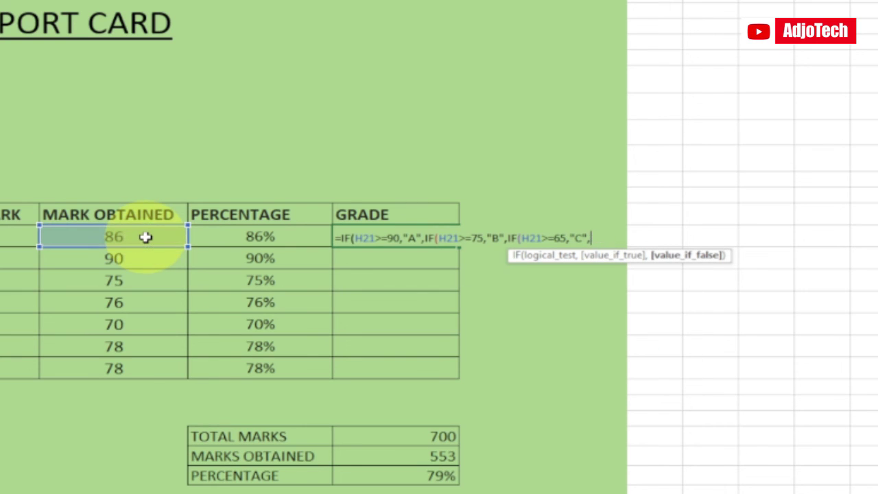
Nest a fourth IF in the J21 grade formula that returns "D" when H21>=50
type("IF")
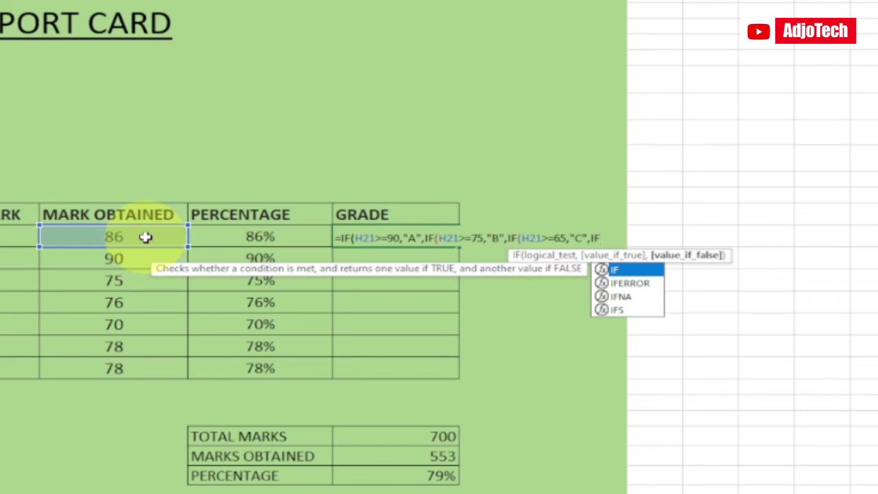
type("(")
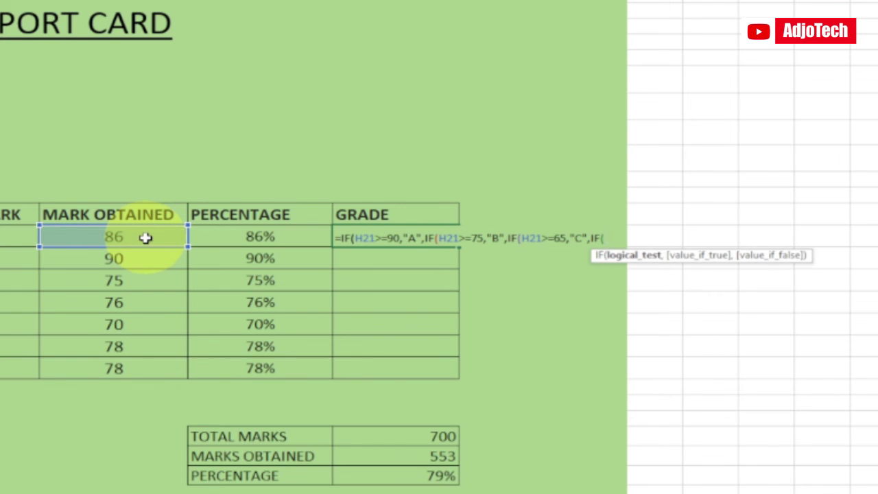
left_click(145, 236)
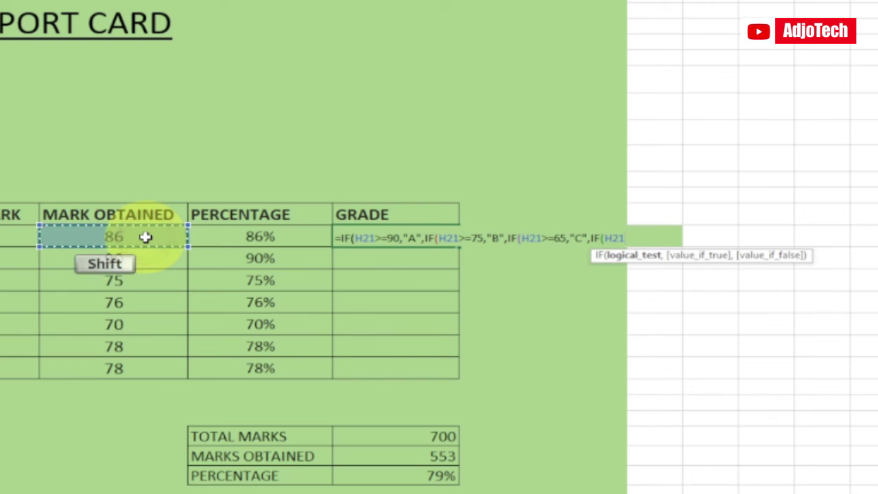
type(">")
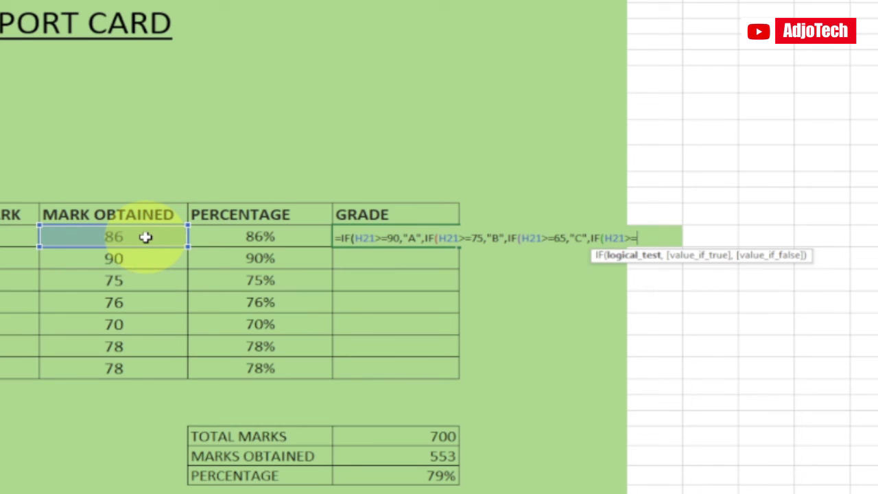
type("=50,")
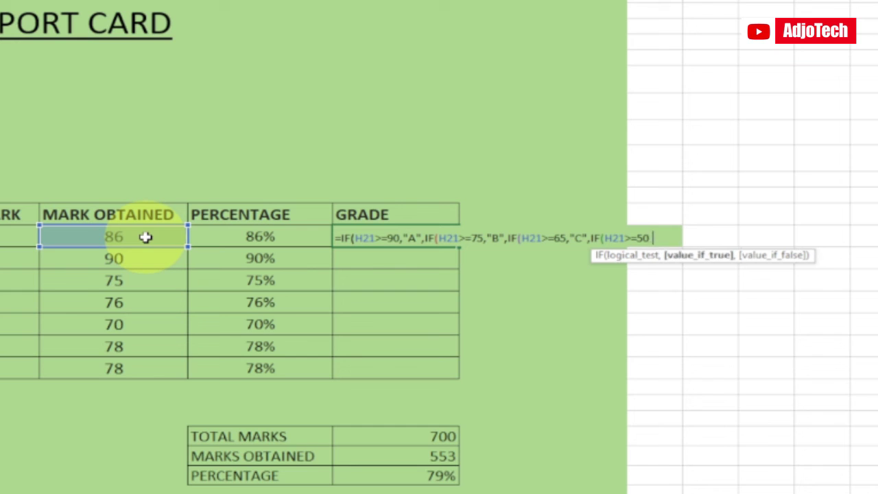
type(":D\"")
key("BackSpace")
key("BackSpace")
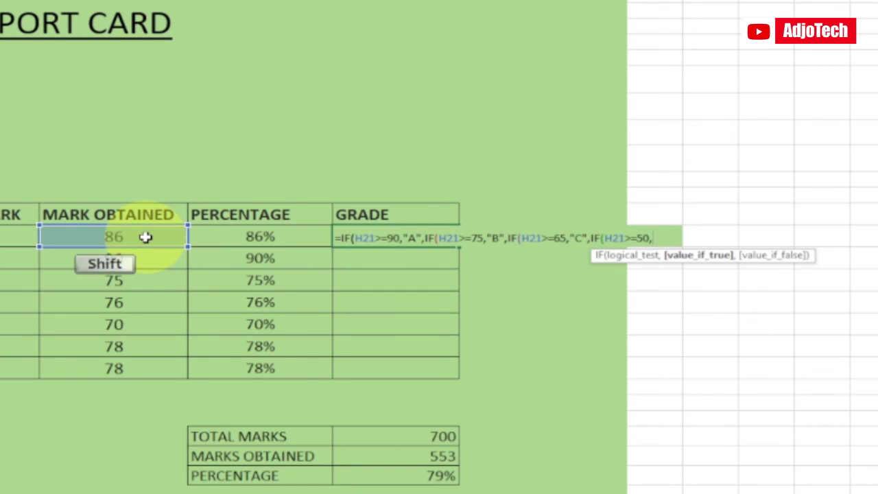
type("\"D\"")
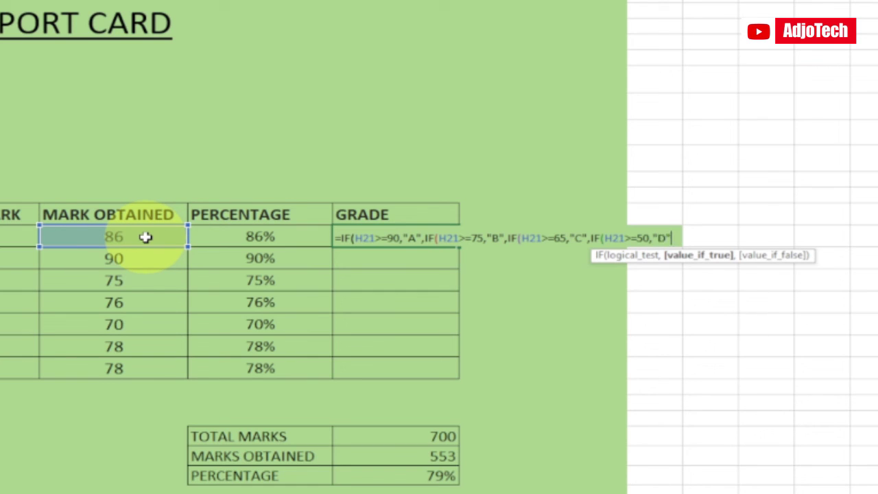
type(",")
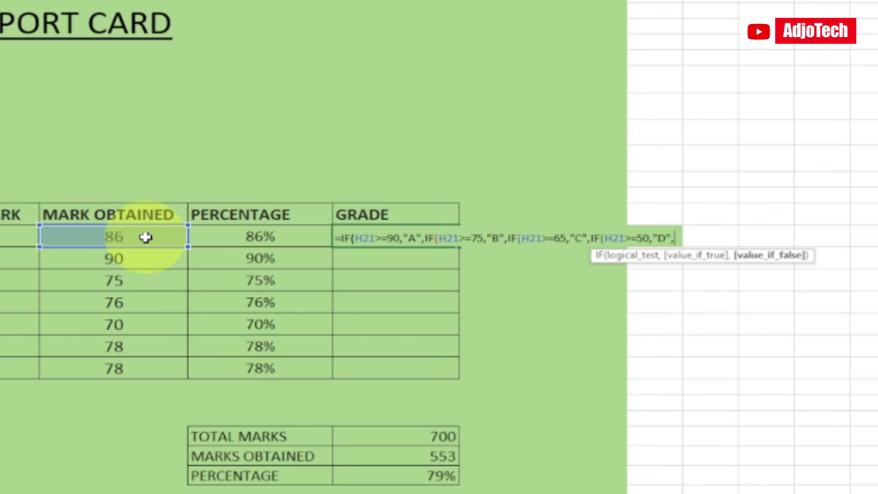
Complete the J21 grade formula with a fifth nested IF that returns "FAIL" when H21<50, closing all the brackets
type("IF(")
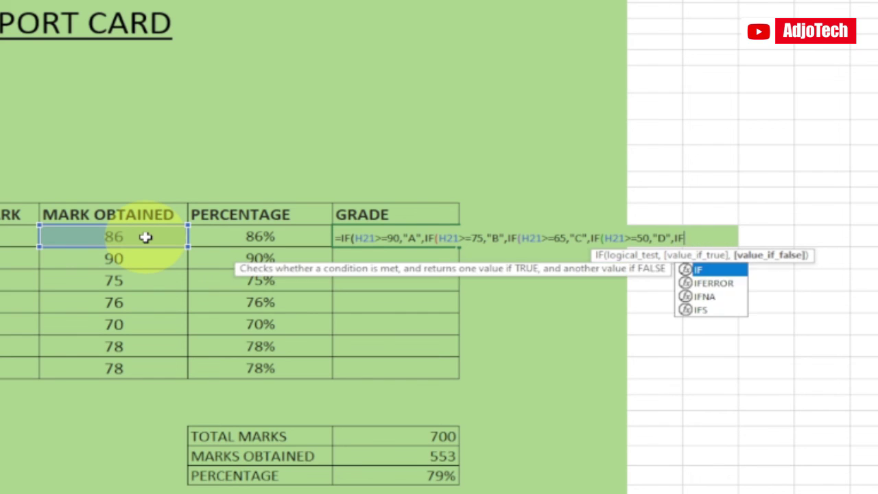
left_click(146, 236)
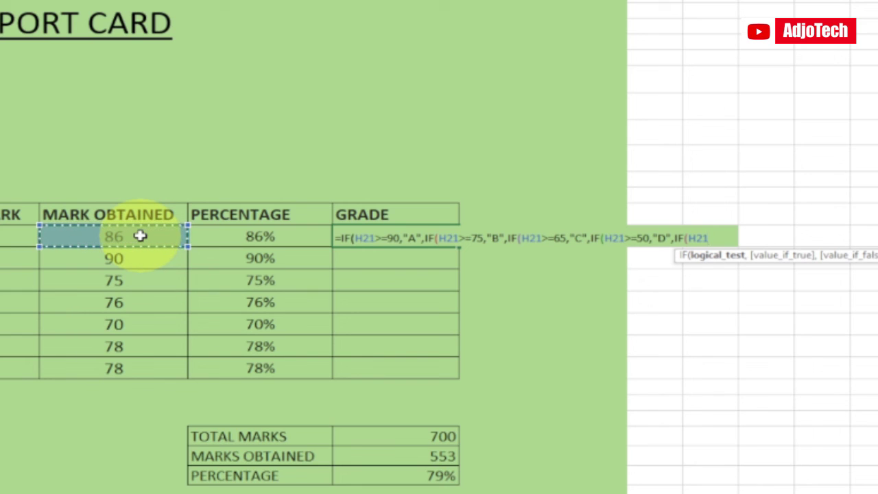
key("shift")
type("<")
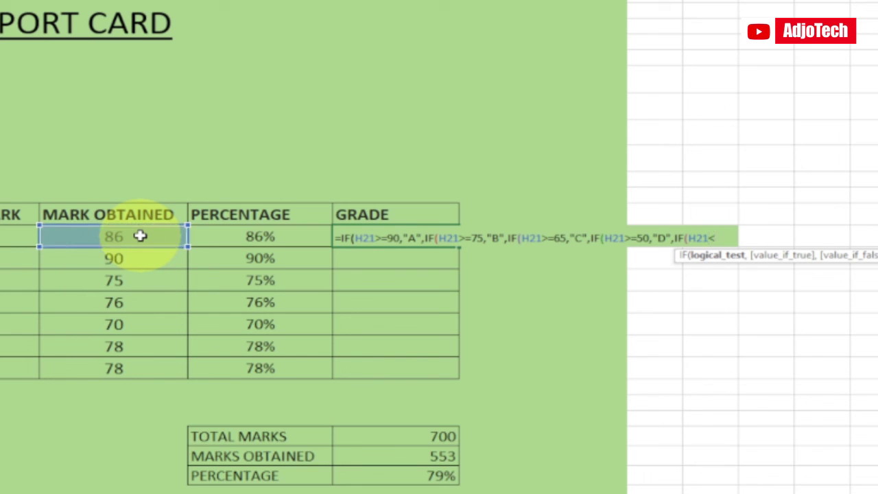
type("50,")
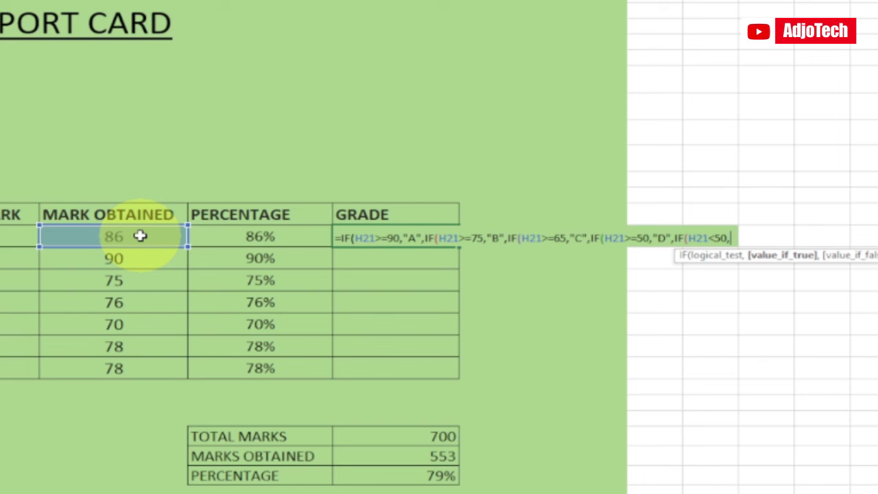
type("\"FA")
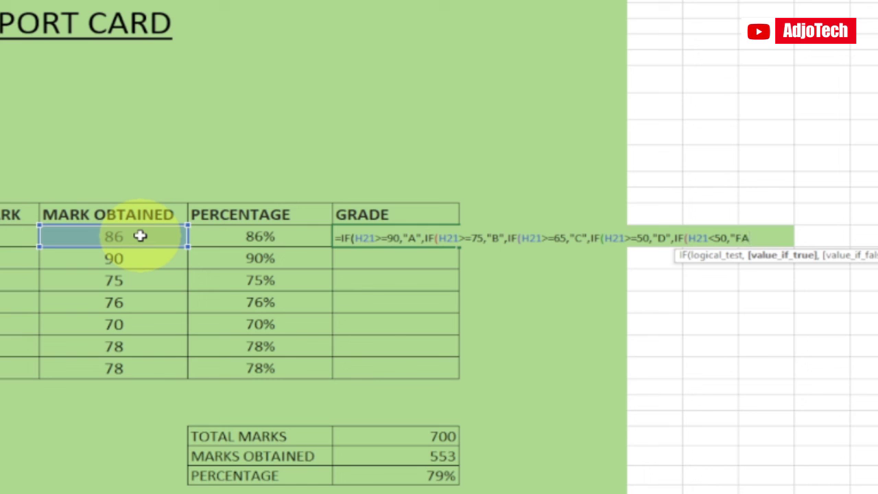
type("IL\"")
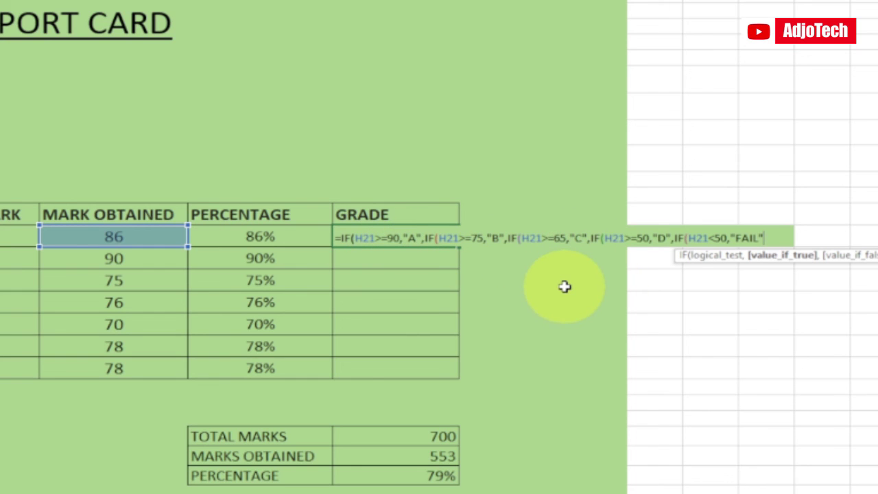
key("shift")
type("))")
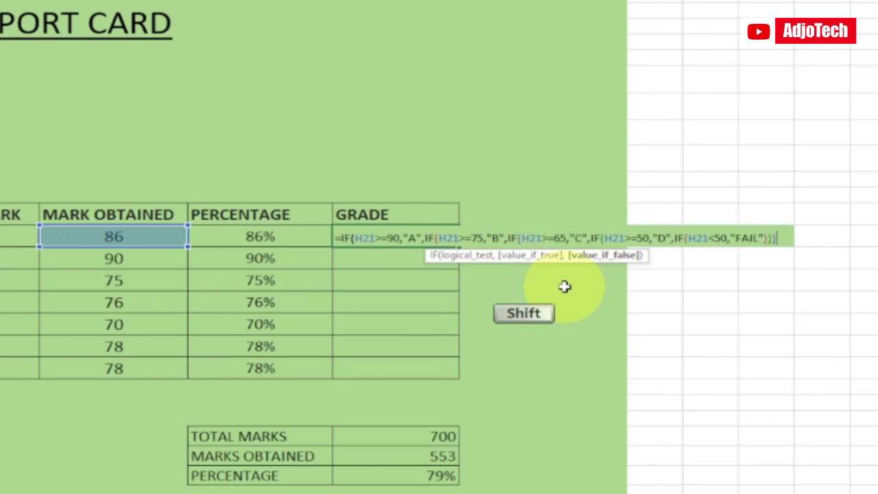
type("))")
key("Return")
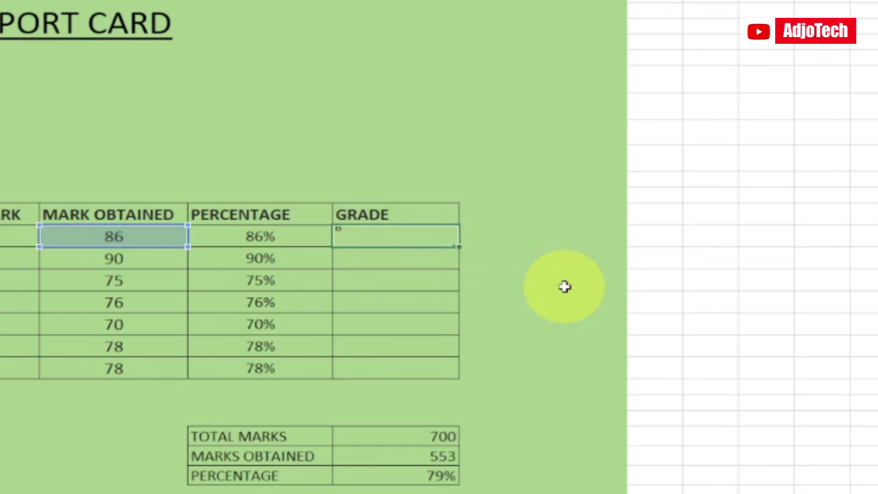
Fill the J21 grade formula down to J27 and test the report card with roll number 105 in E14
left_click(376, 236)
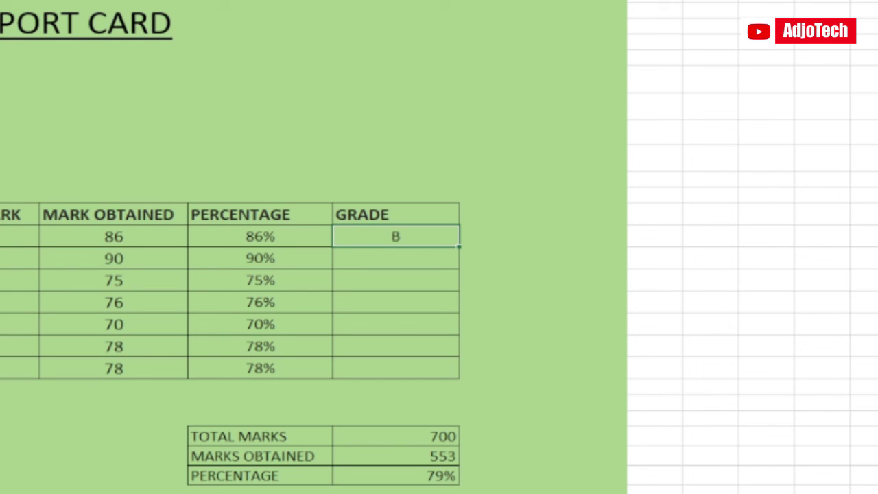
left_click_drag(459, 245, 457, 371)
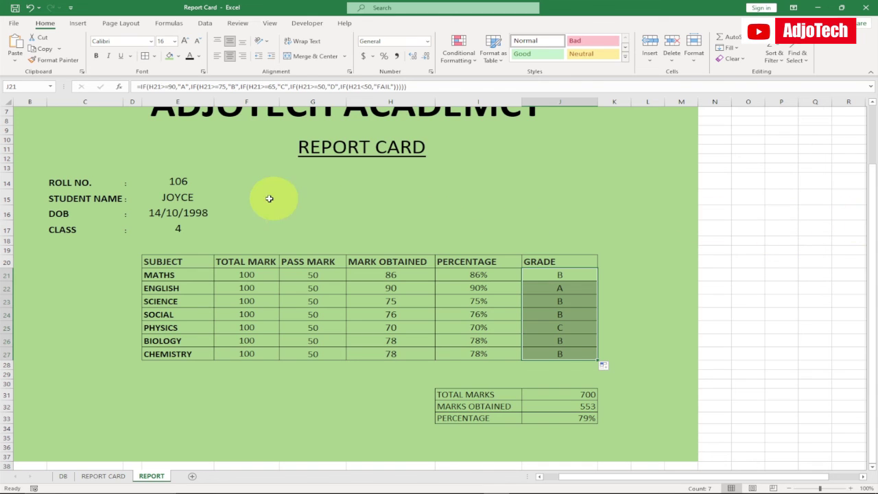
left_click(185, 182)
left_click(218, 184)
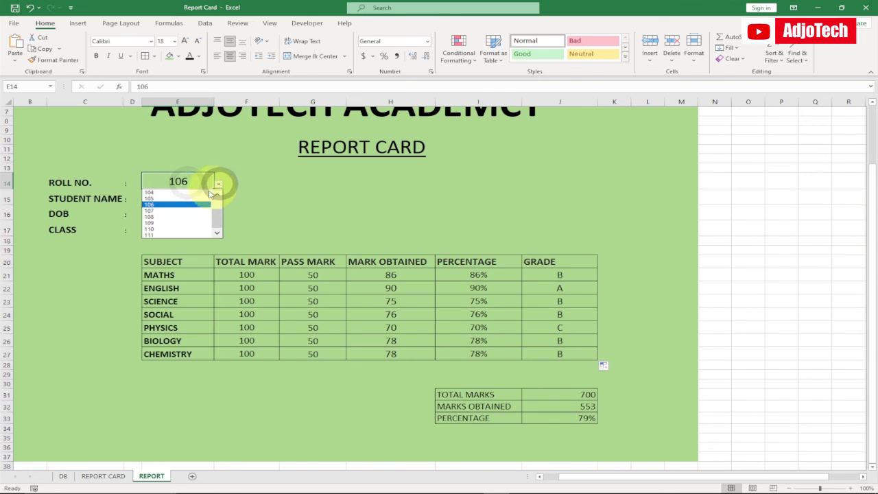
left_click(174, 199)
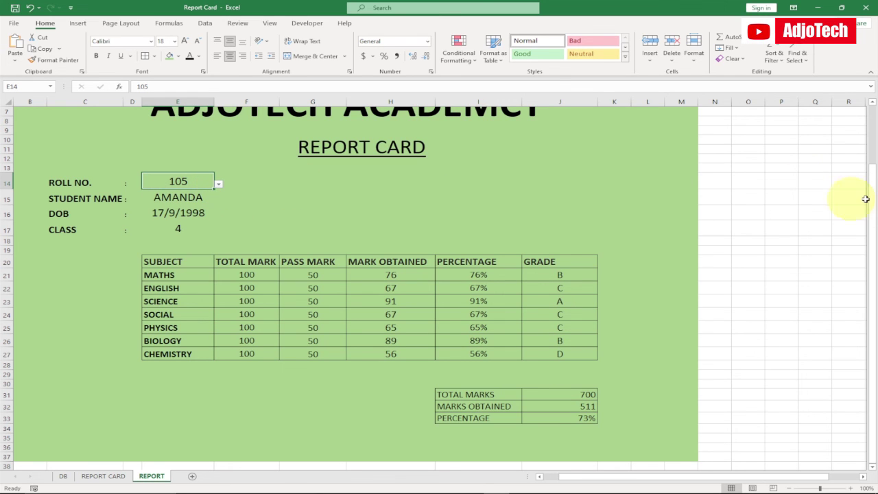
Hide the gridlines on the REPORT sheet after checking it against the REPORT CARD sheet
left_click(789, 488)
left_click(789, 488)
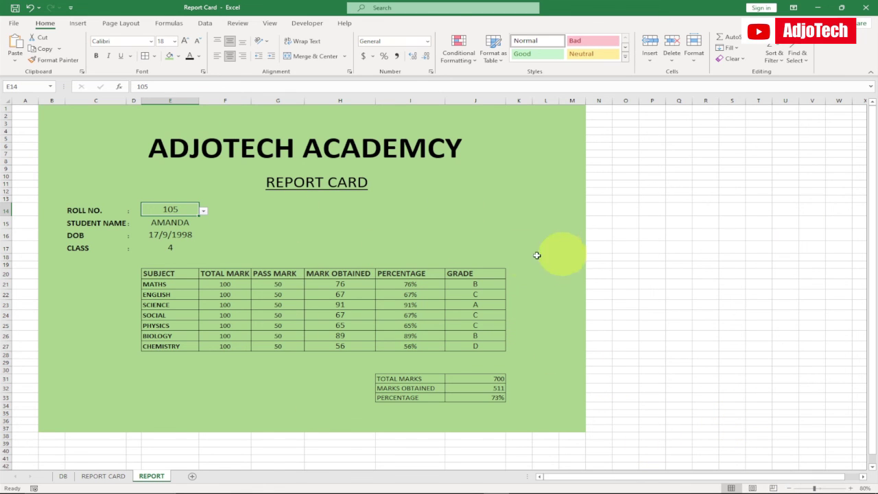
left_click(98, 476)
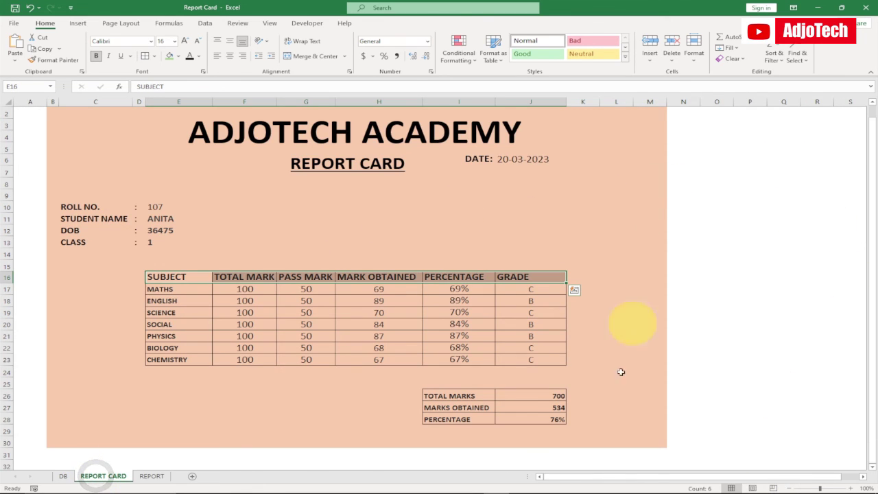
left_click(151, 476)
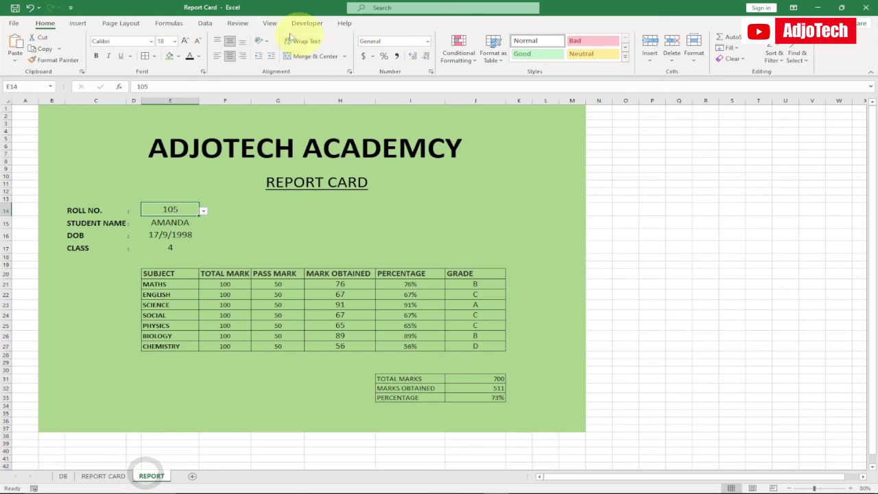
left_click(270, 23)
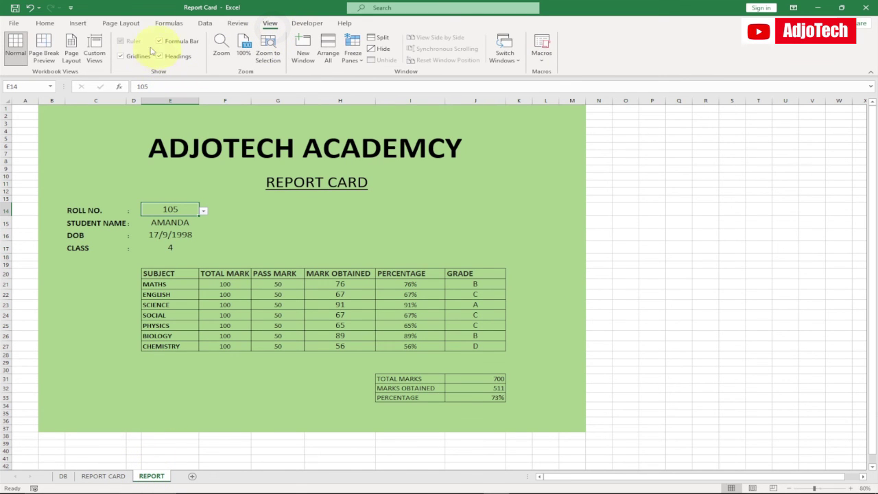
left_click(120, 57)
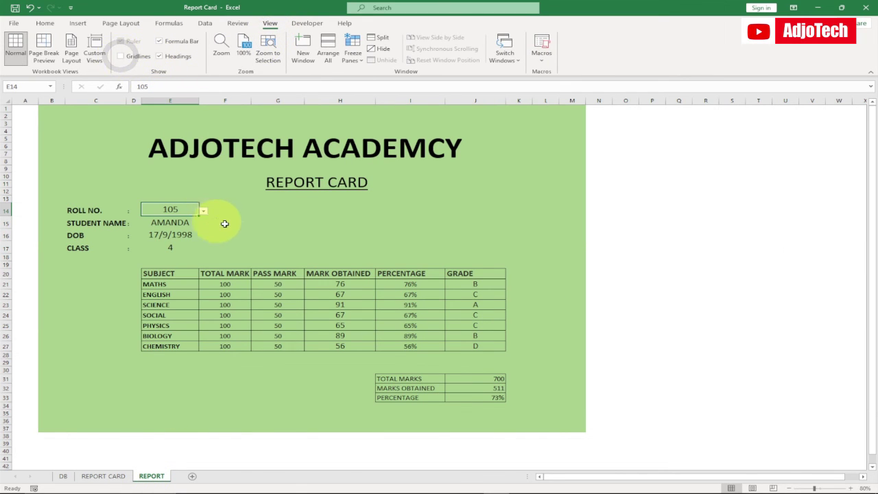
Compare the REPORT sheet's header area around J11 with the REPORT CARD sheet and review the student marks on the DB sheet
left_click(625, 256)
left_click(446, 183)
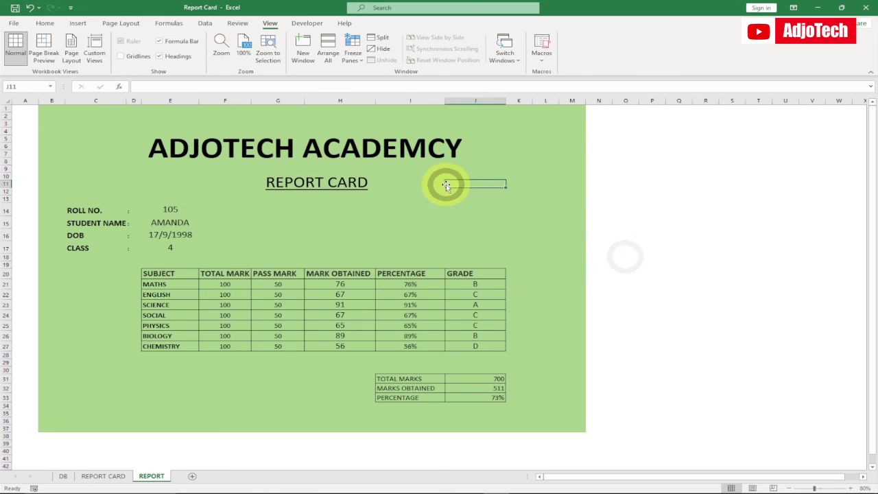
left_click(103, 475)
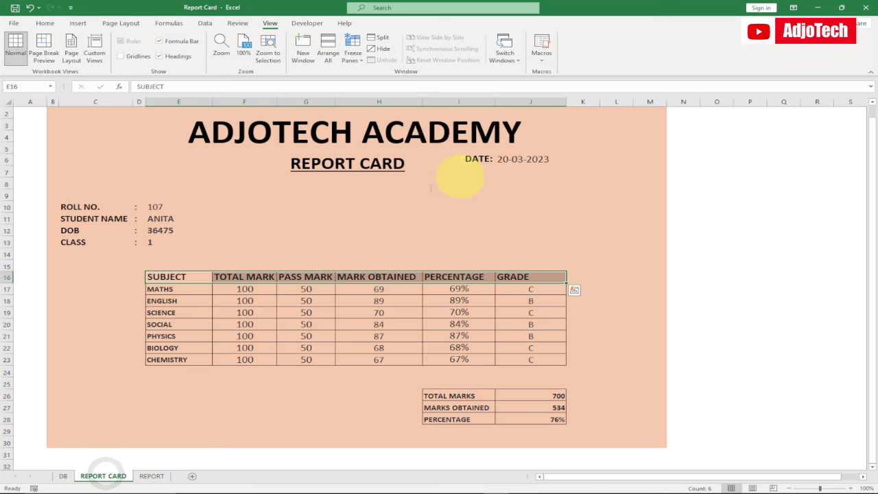
left_click(152, 476)
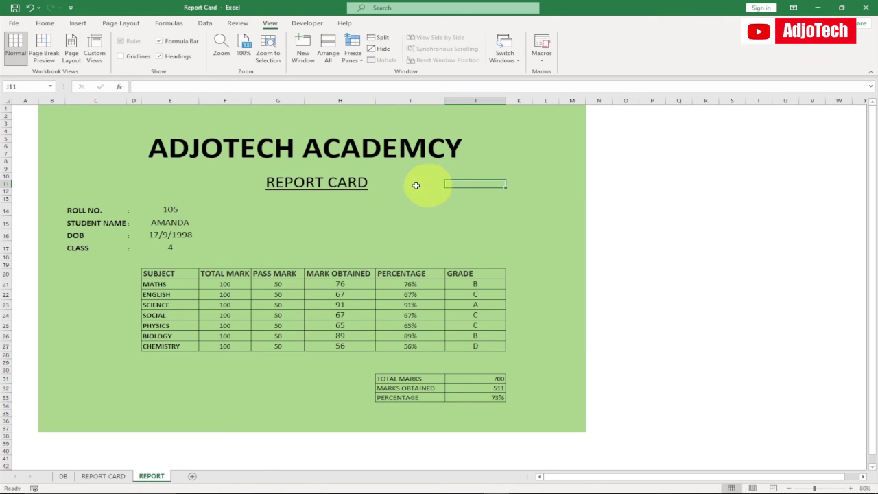
left_click(441, 184)
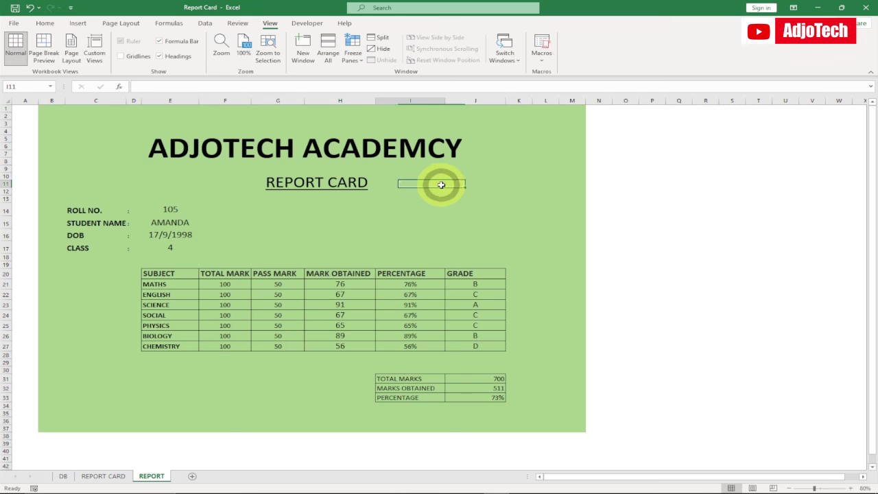
left_click(480, 185)
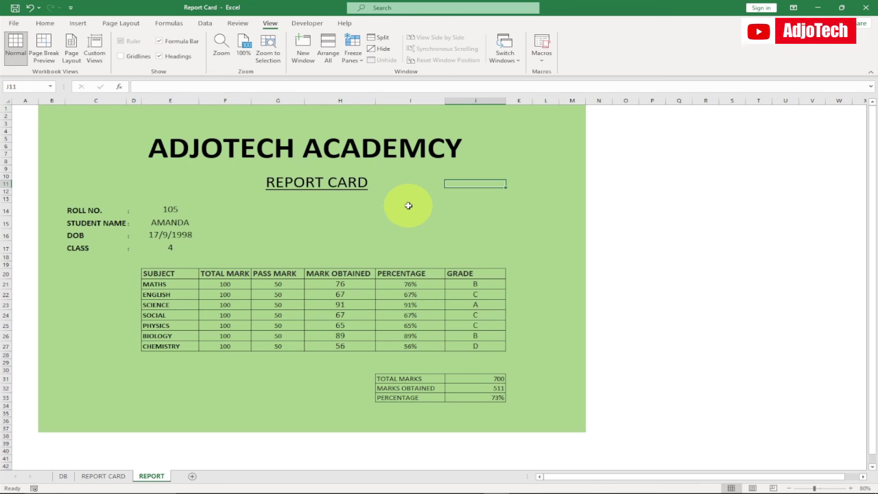
left_click(63, 475)
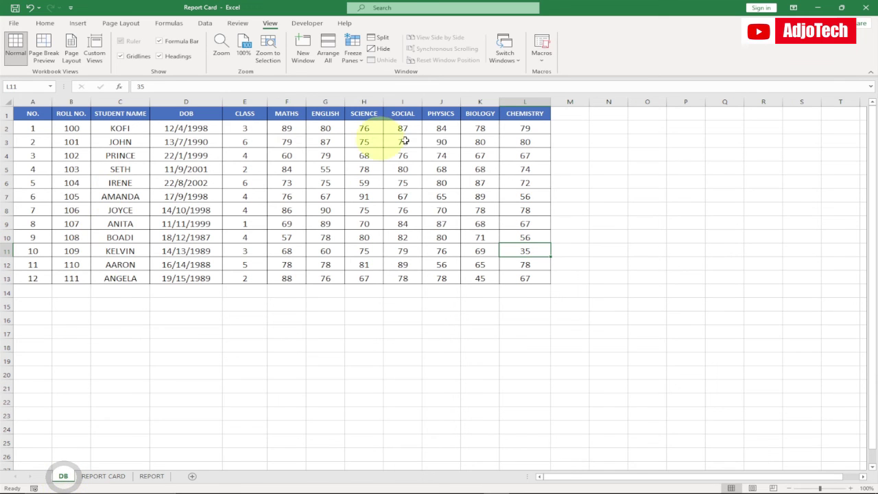
left_click(151, 476)
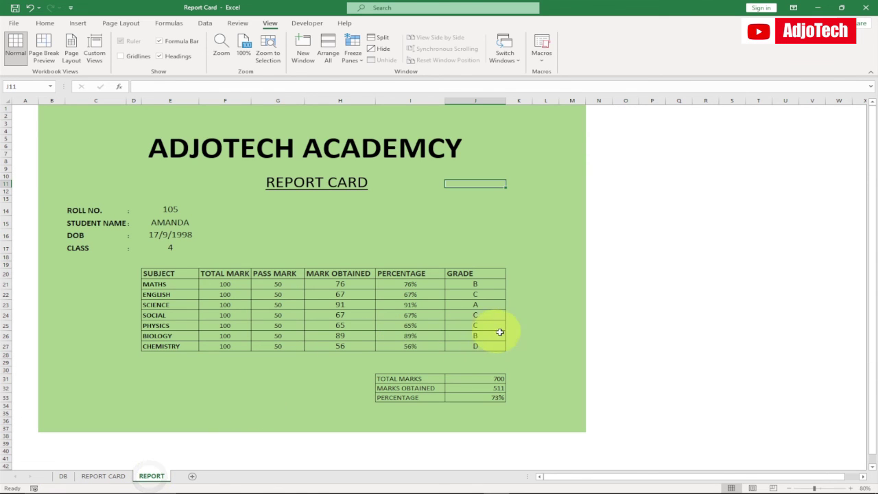